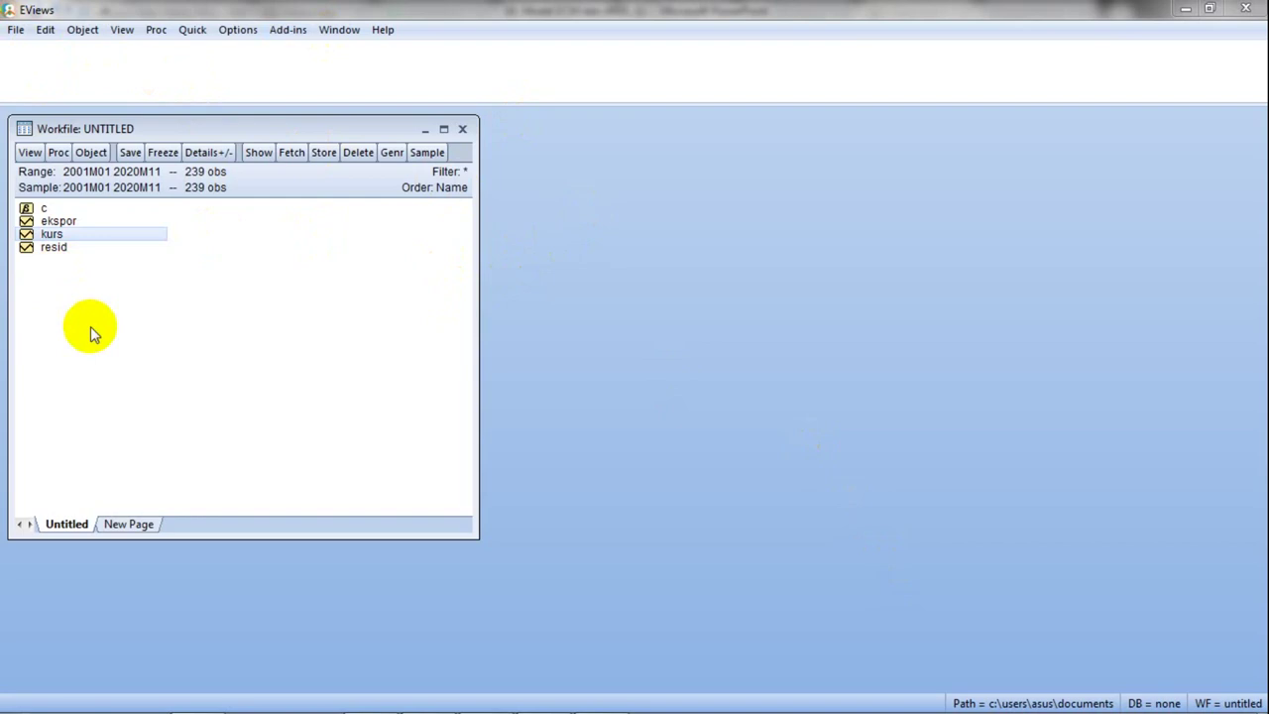
left_click(57, 236)
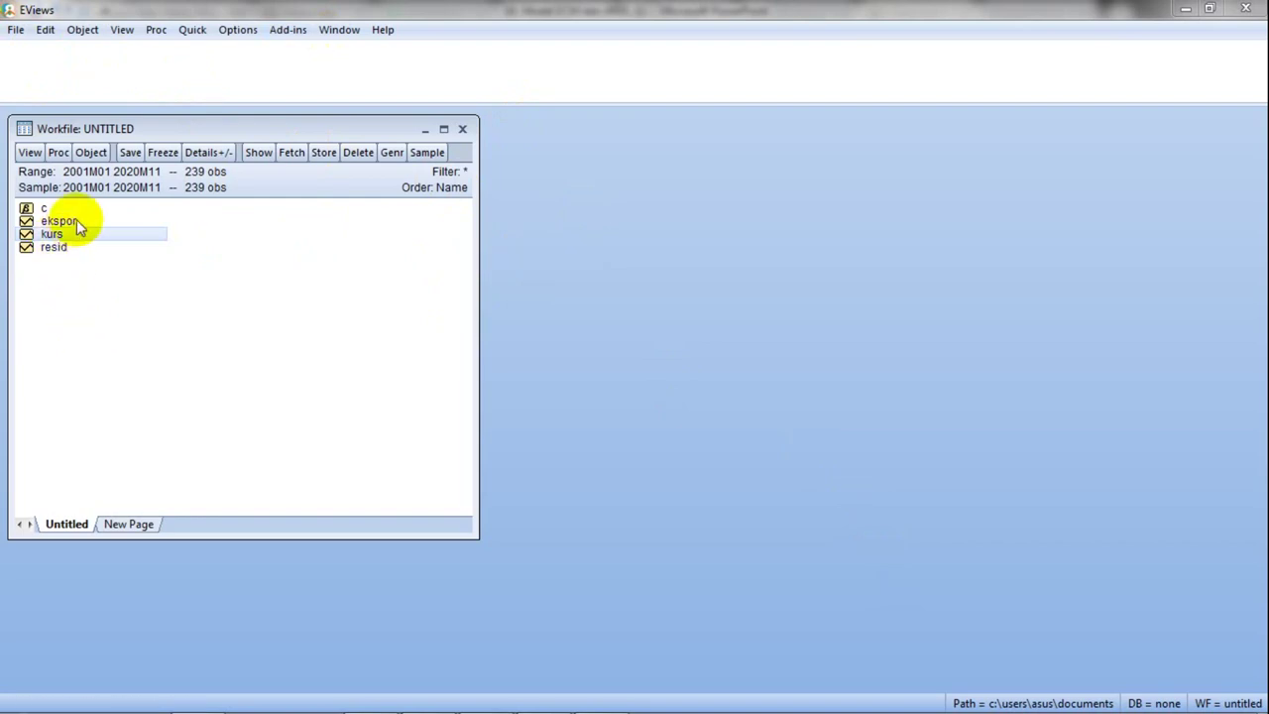
left_click(78, 225)
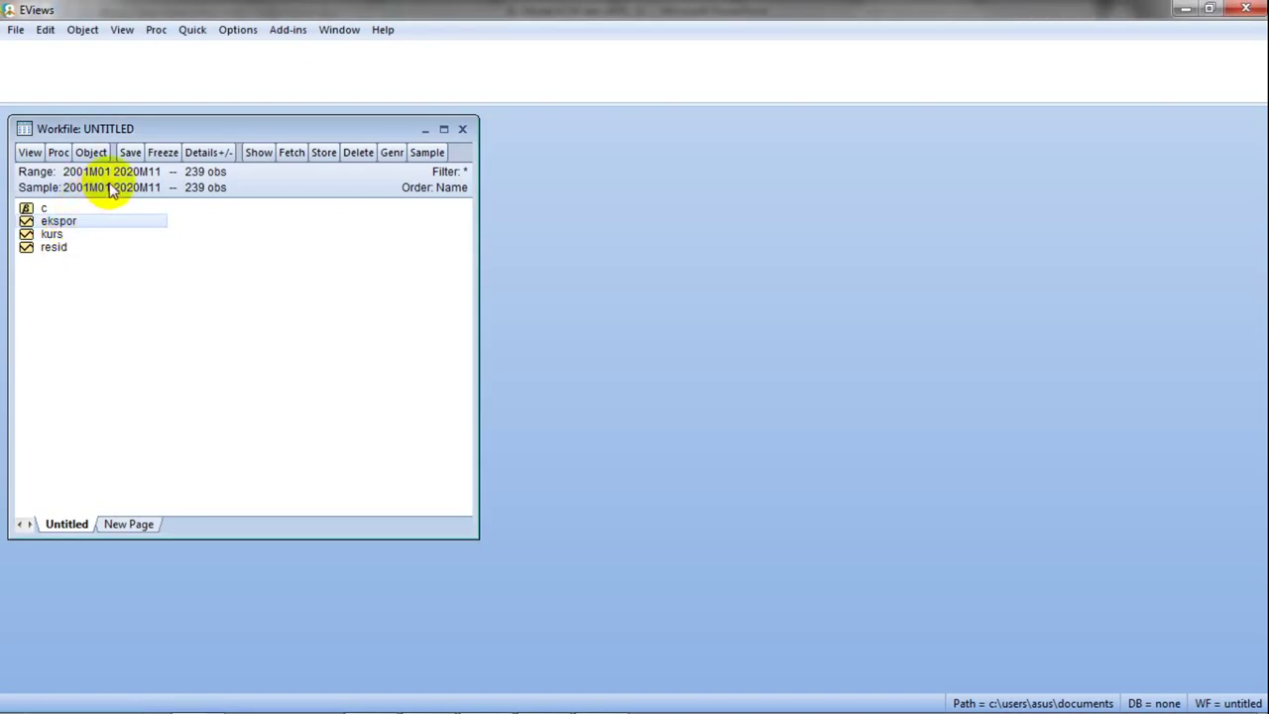
left_click(59, 234)
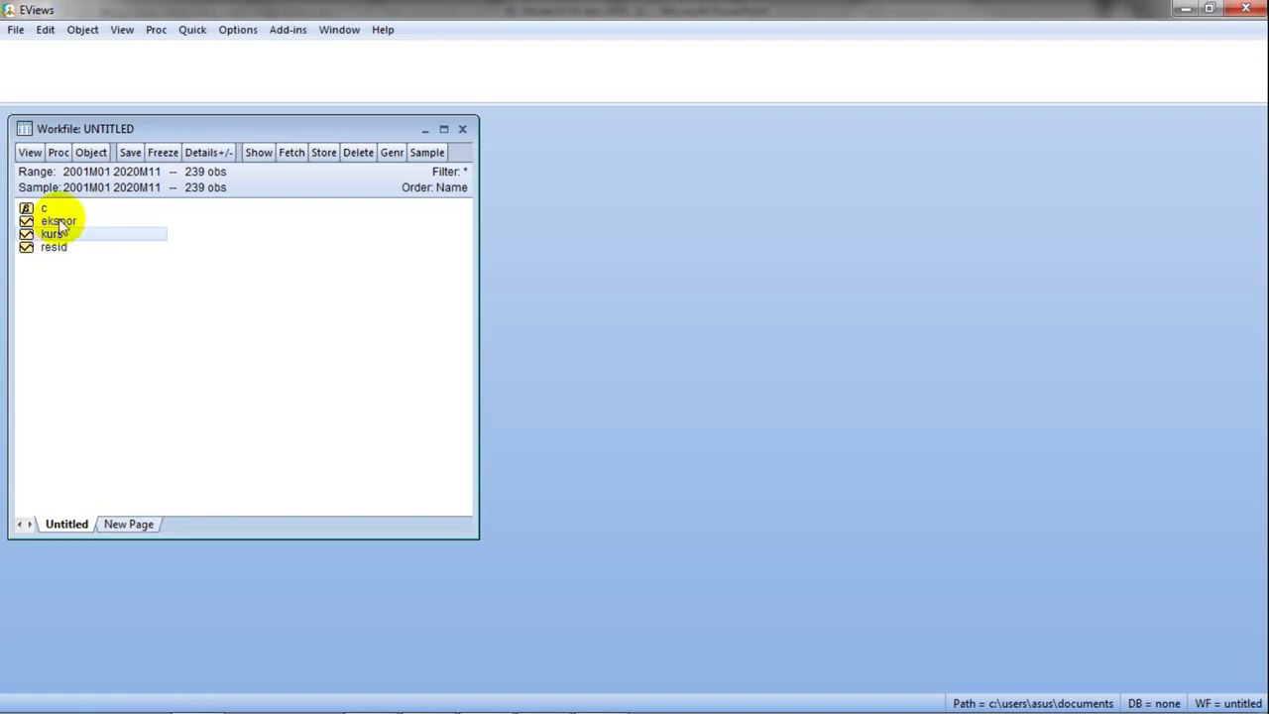
Start a unit root test on the ekspor series
left_click(57, 222)
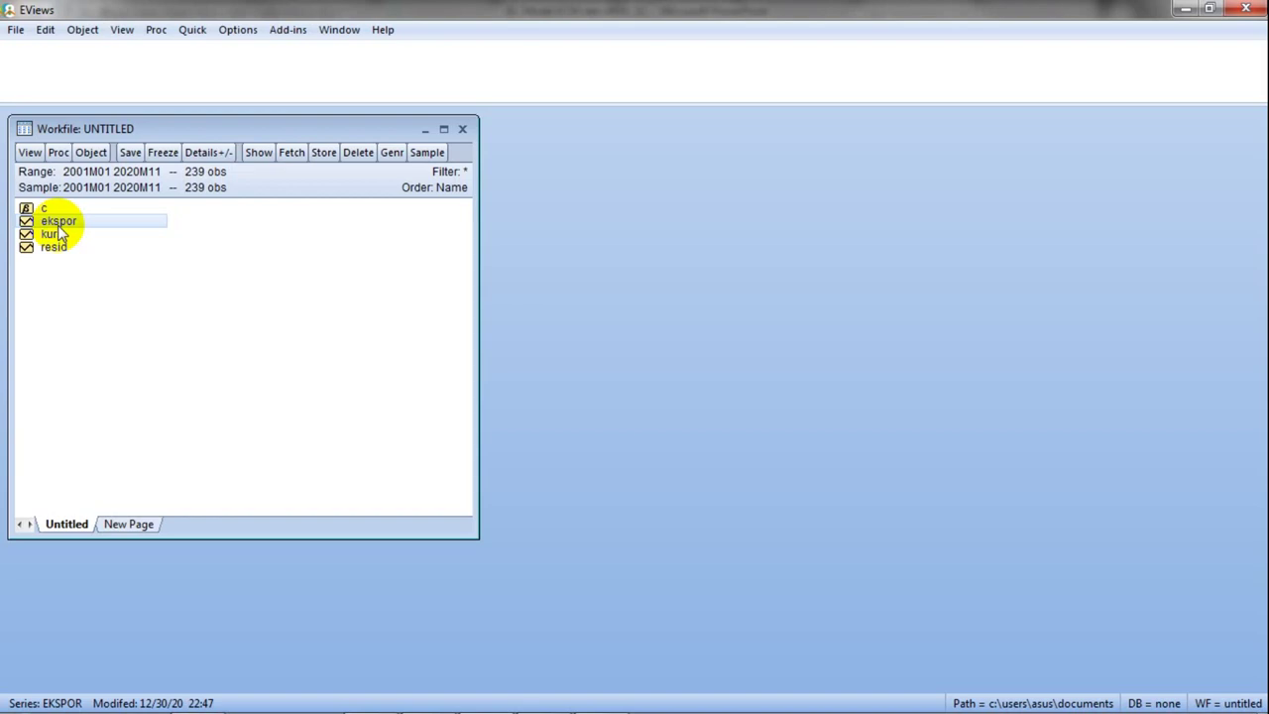
left_click(191, 31)
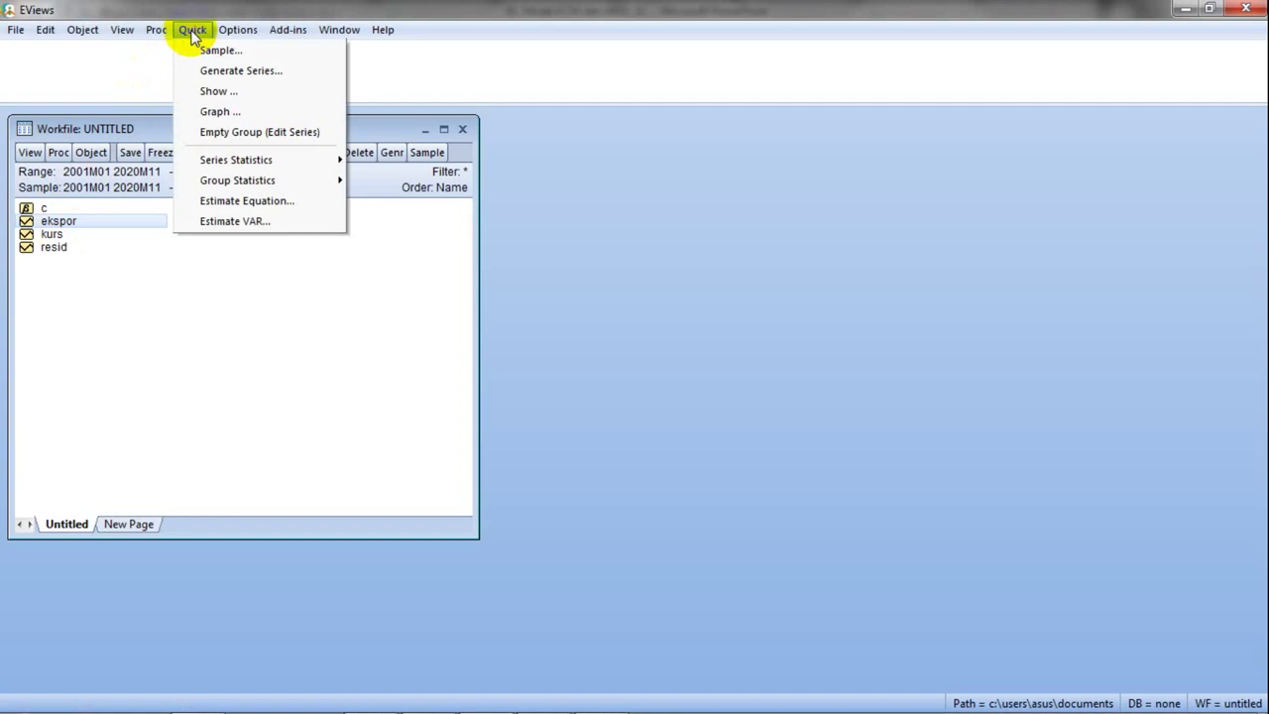
mouse_move(216, 168)
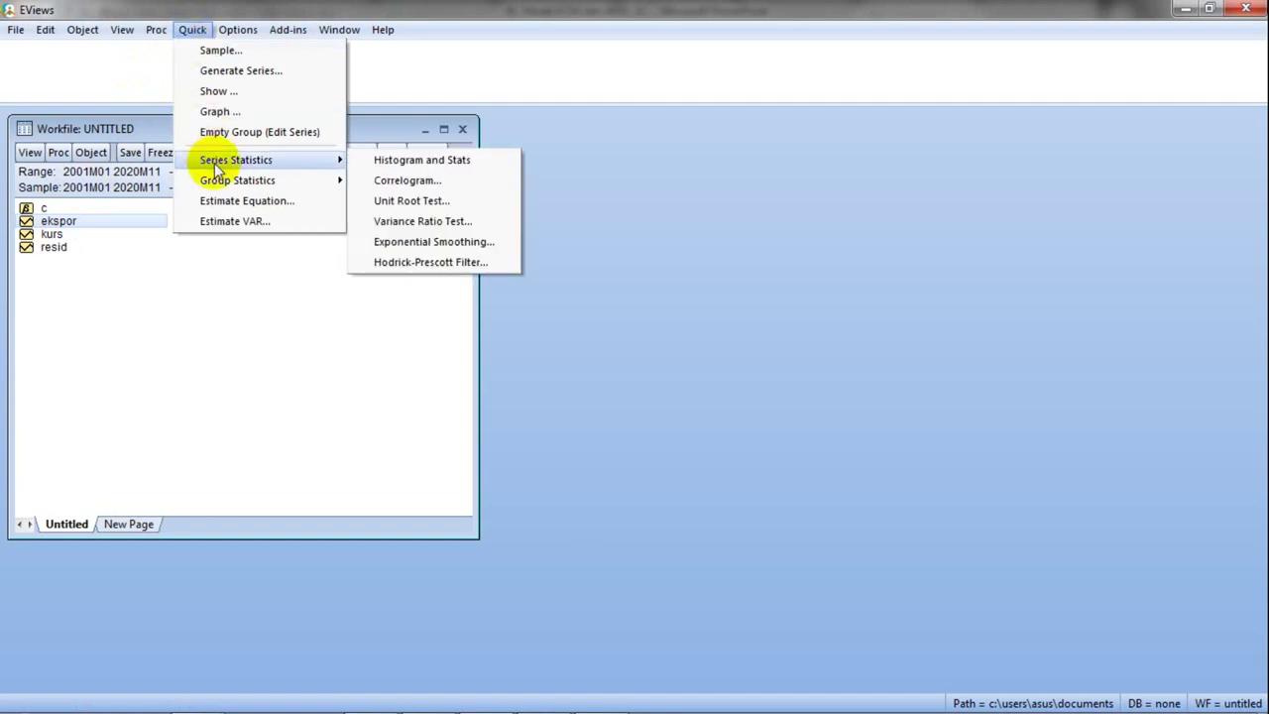
left_click(426, 207)
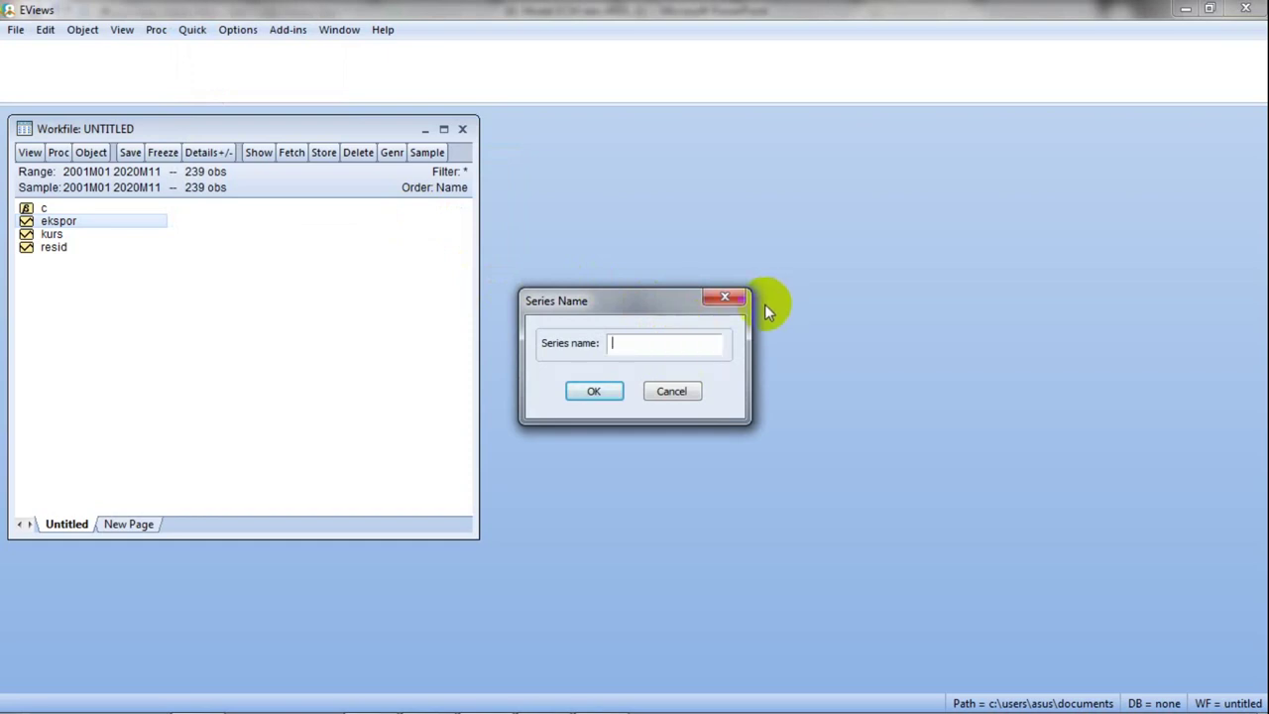
type("ekspor")
left_click(609, 389)
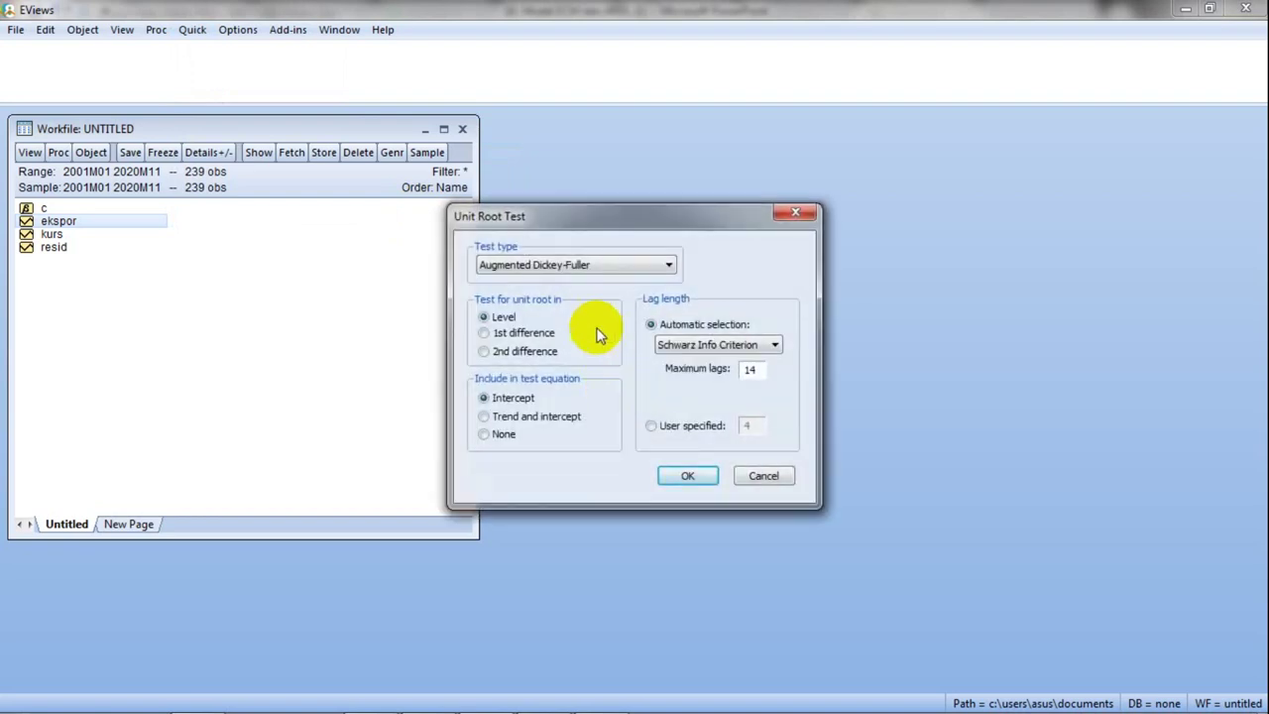
Run the Augmented Dickey-Fuller test in level with Schwarz Info Criterion lag selection and None in the test equation, placing the results beside the workfile
left_click(609, 263)
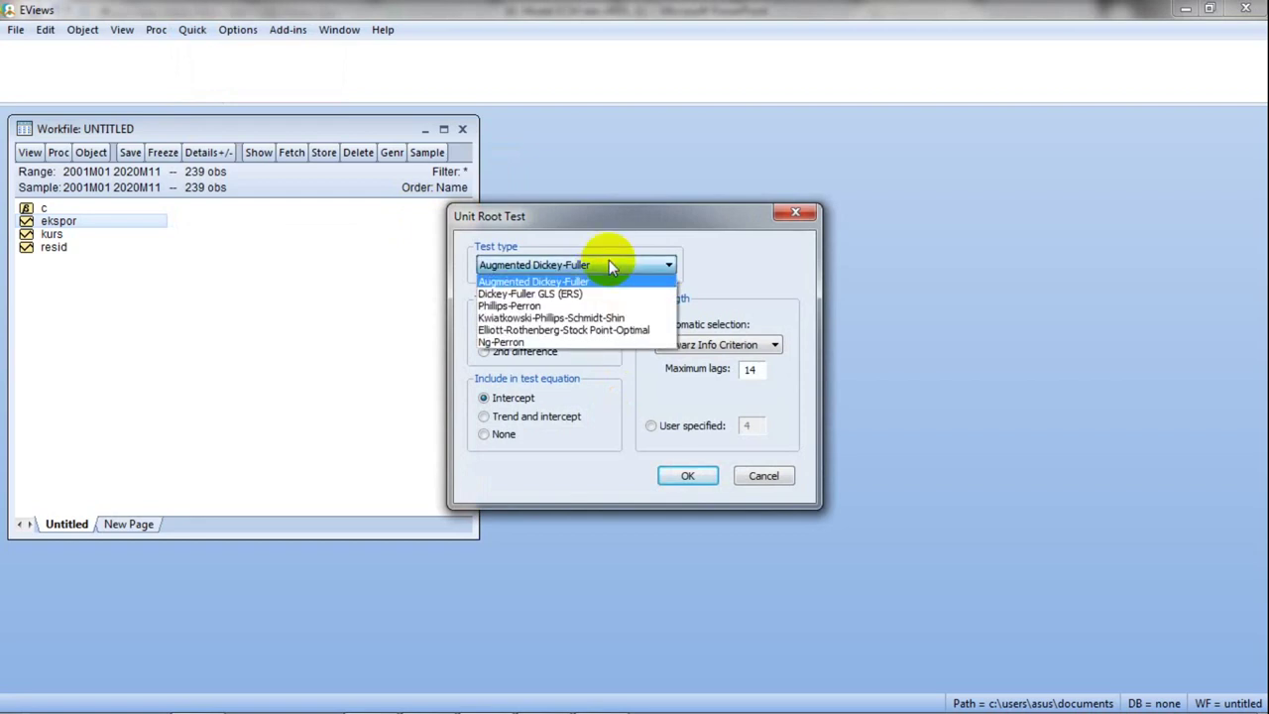
left_click(609, 273)
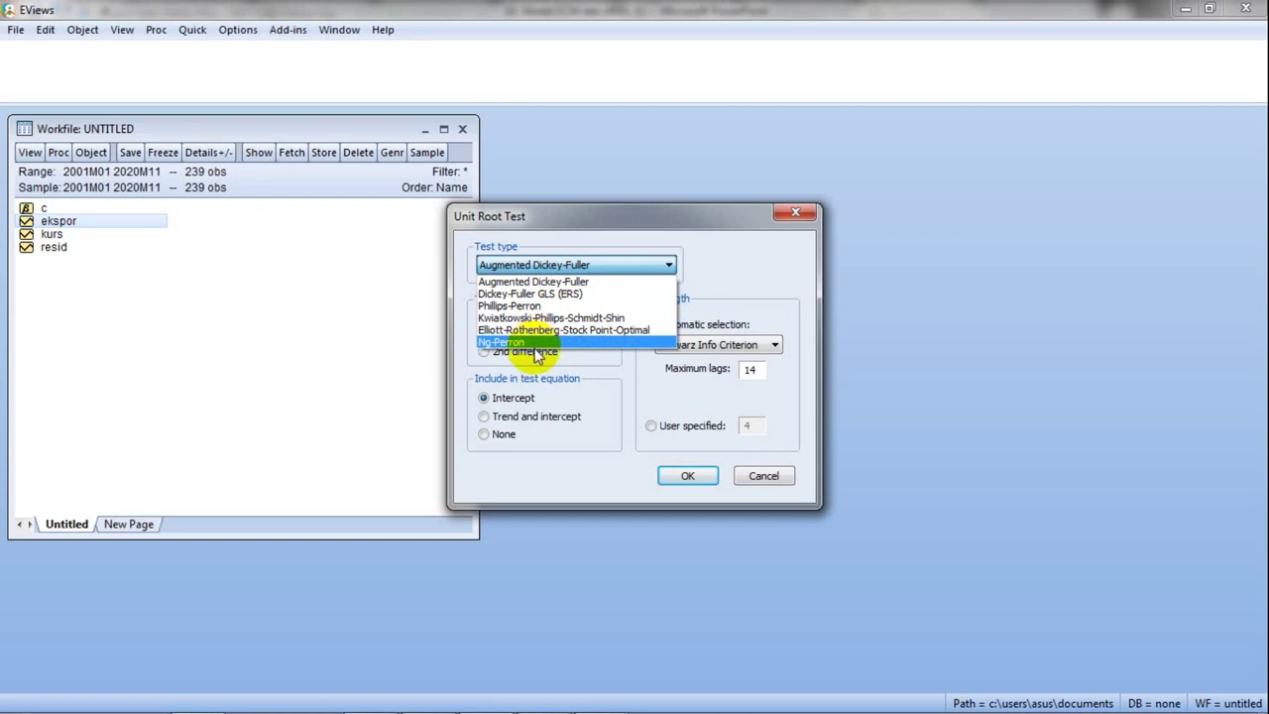
left_click(548, 285)
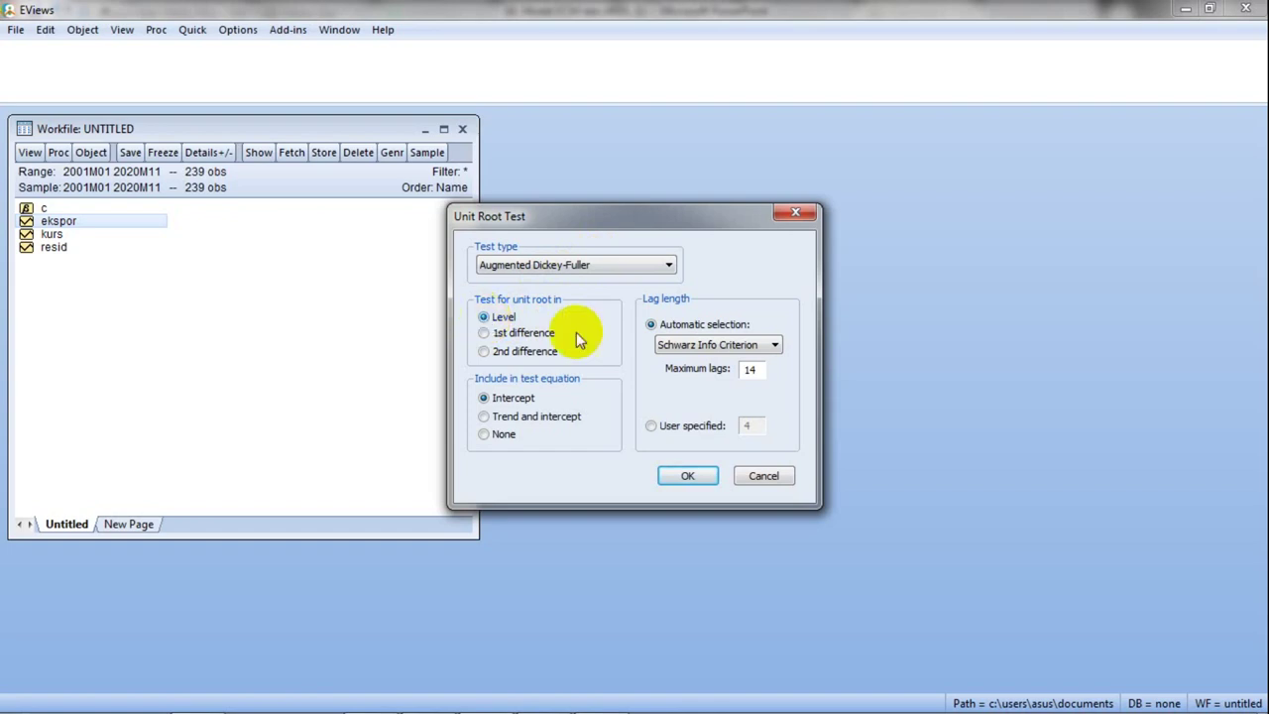
left_click(745, 347)
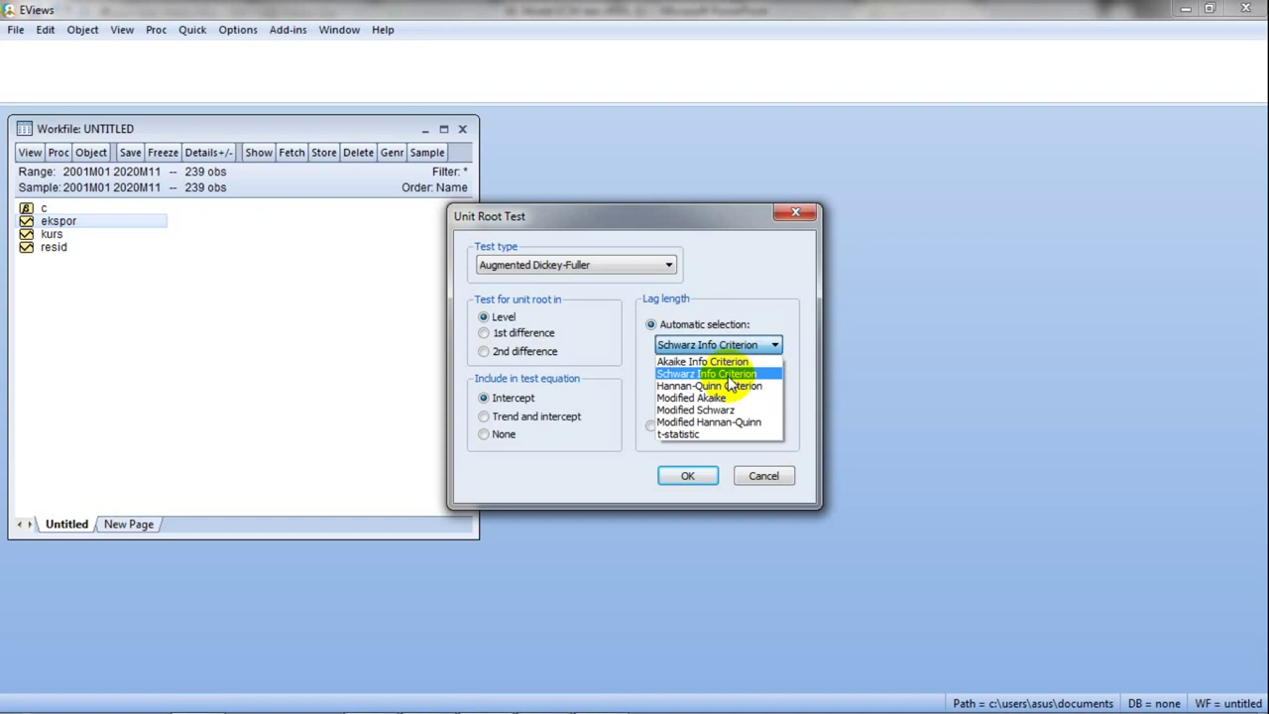
left_click(729, 376)
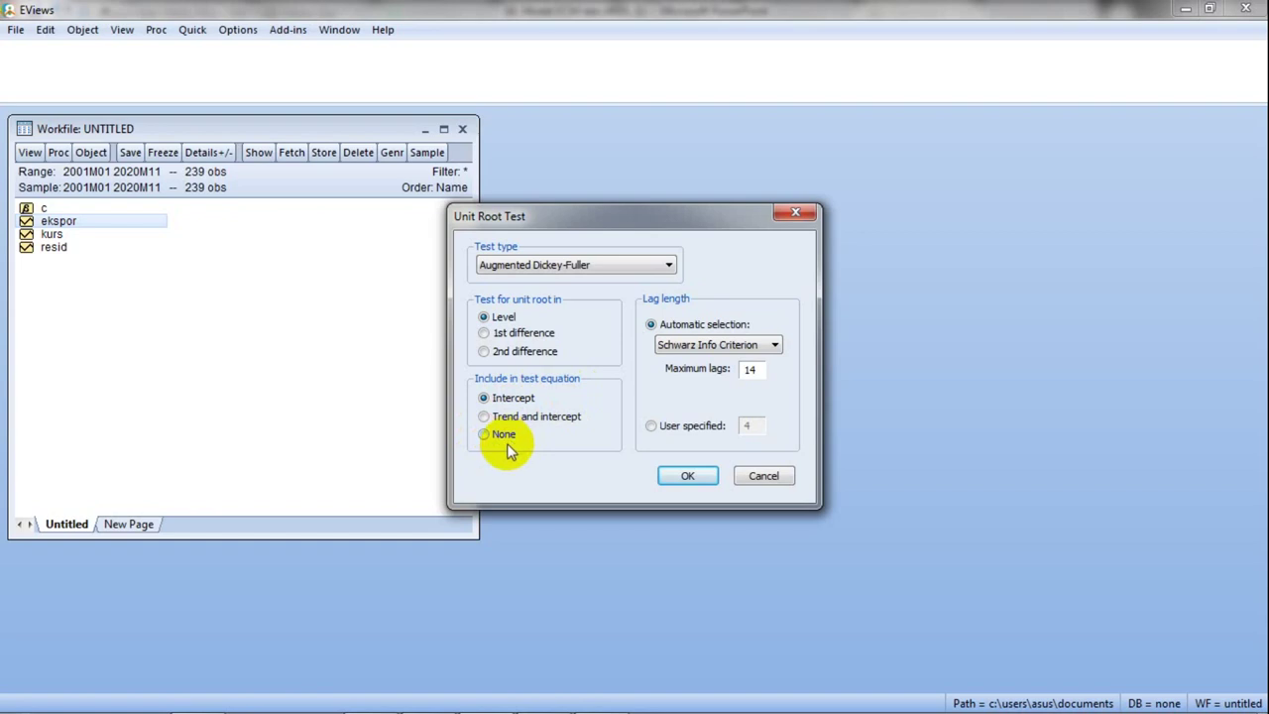
left_click(496, 445)
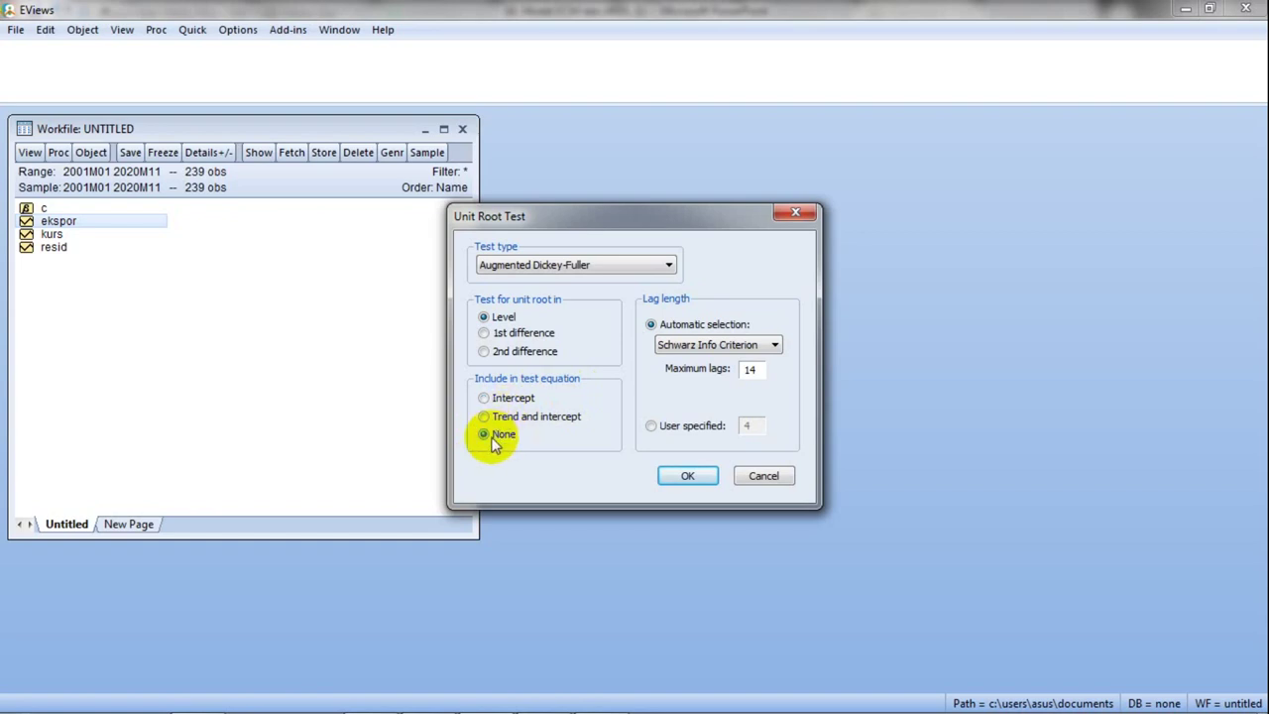
left_click(693, 475)
left_click_drag(450, 248, 773, 150)
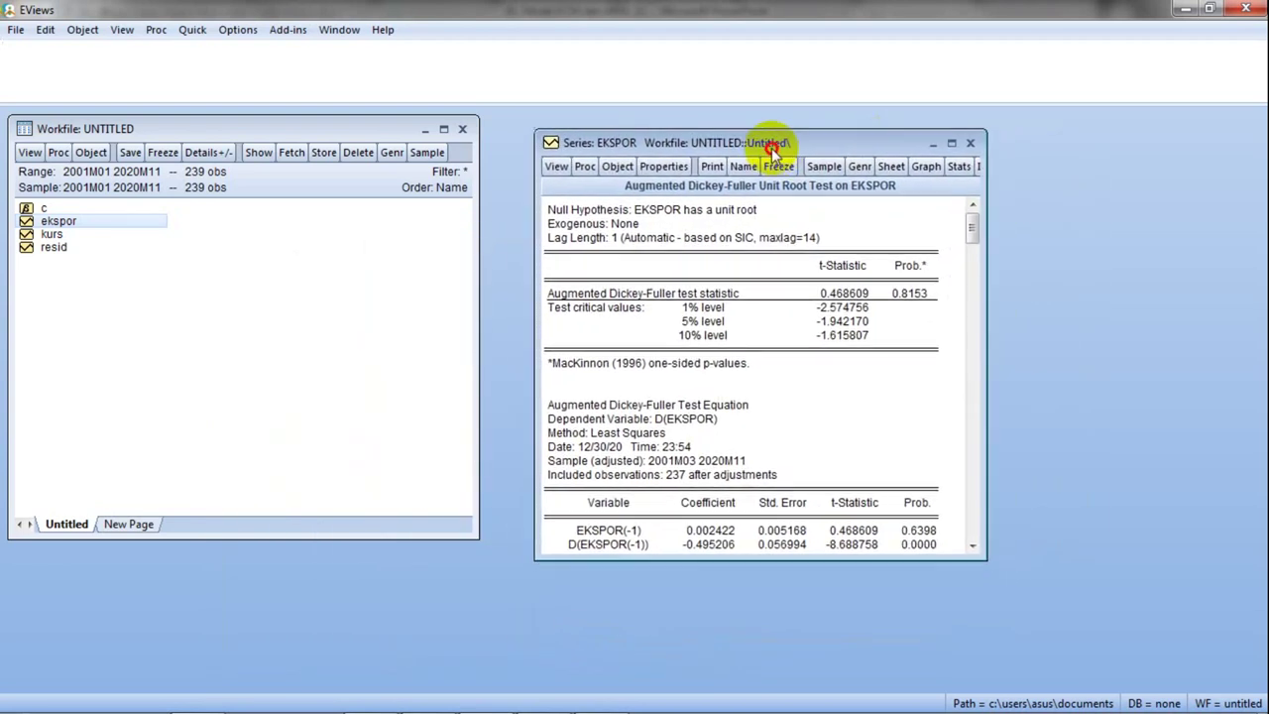
Compare the Augmented Dickey-Fuller statistic for EKSPOR with the 1%, 5% and 10% critical values and check its probability
left_click(841, 296)
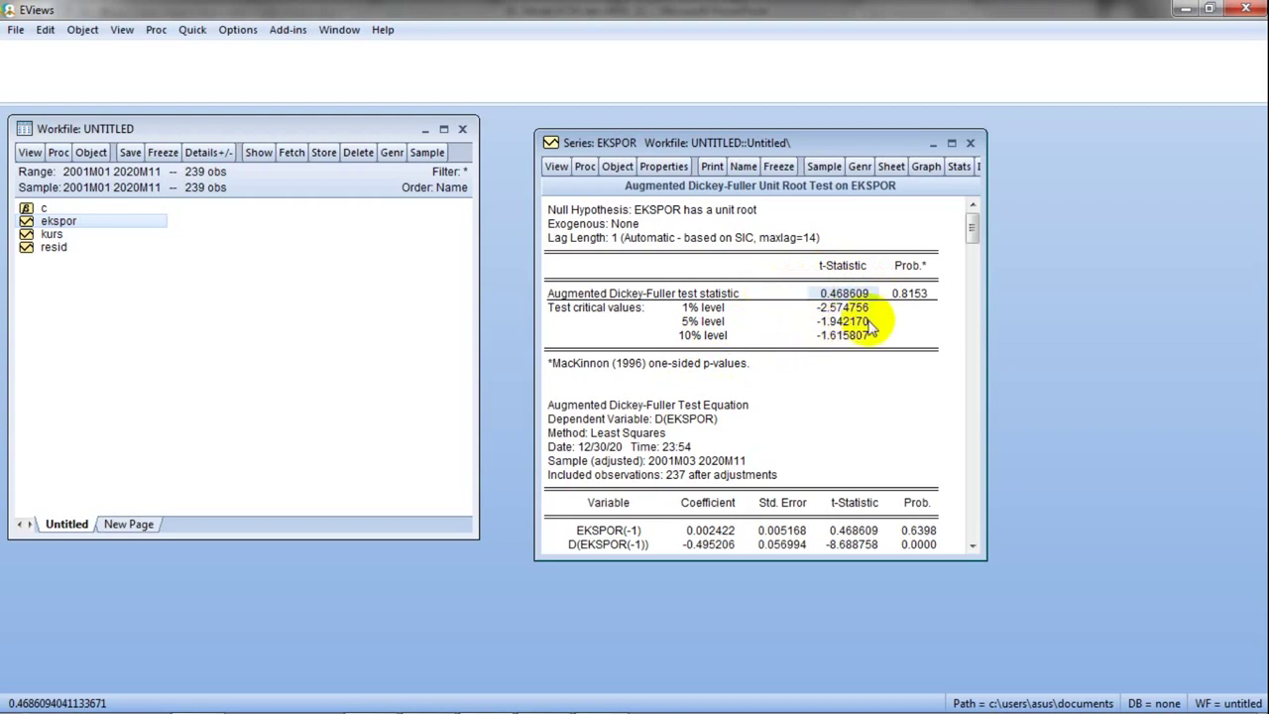
left_click(716, 307)
left_click(718, 322)
left_click(721, 309)
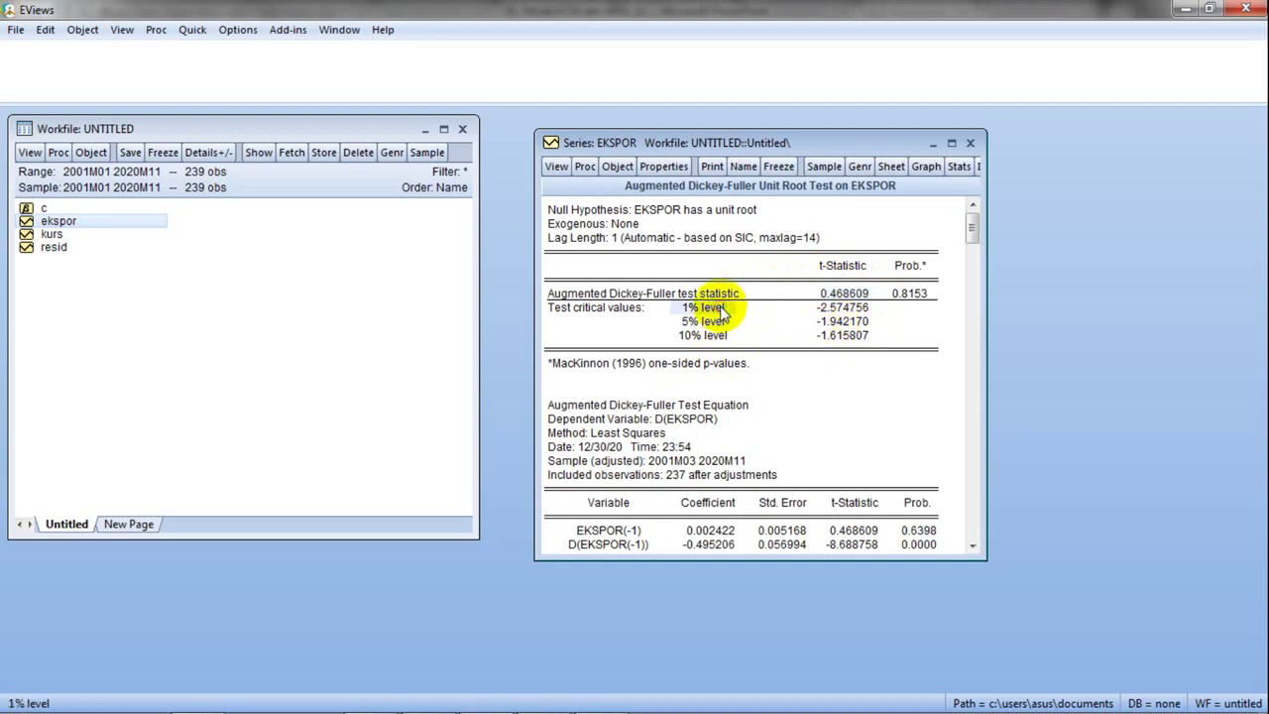
left_click(719, 322)
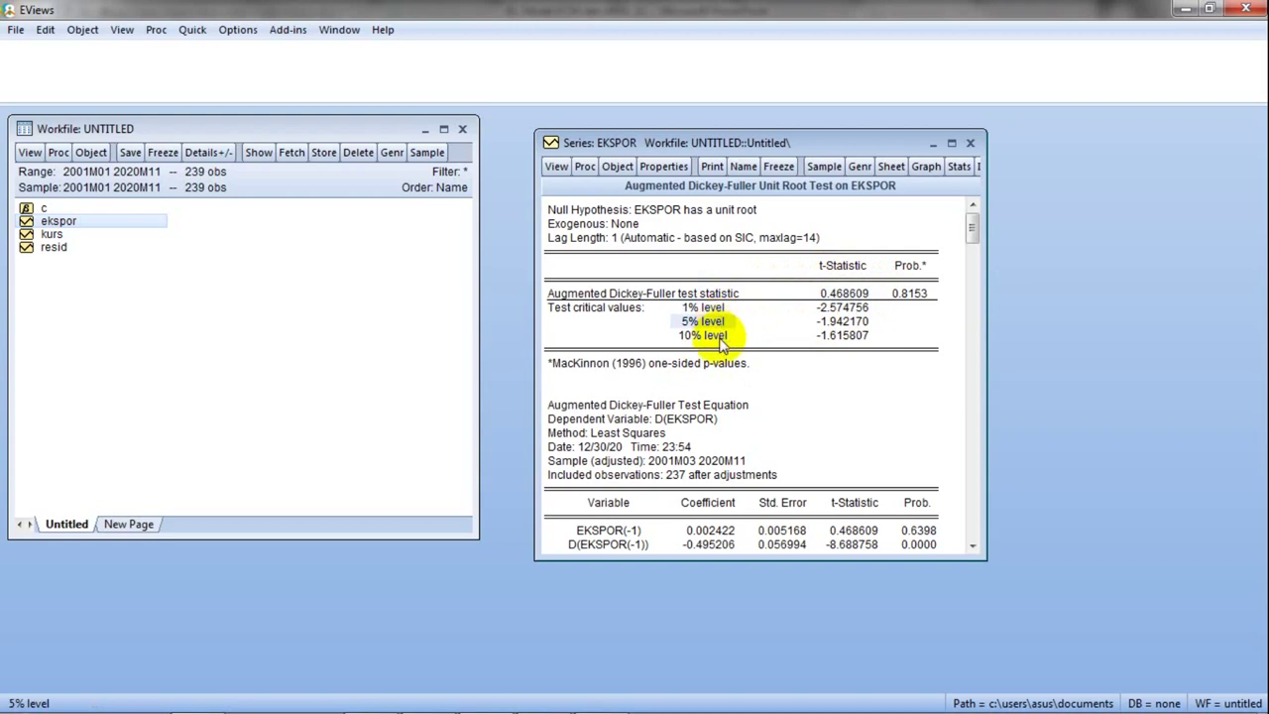
left_click(719, 336)
left_click(829, 308)
left_click(829, 322)
left_click(826, 336)
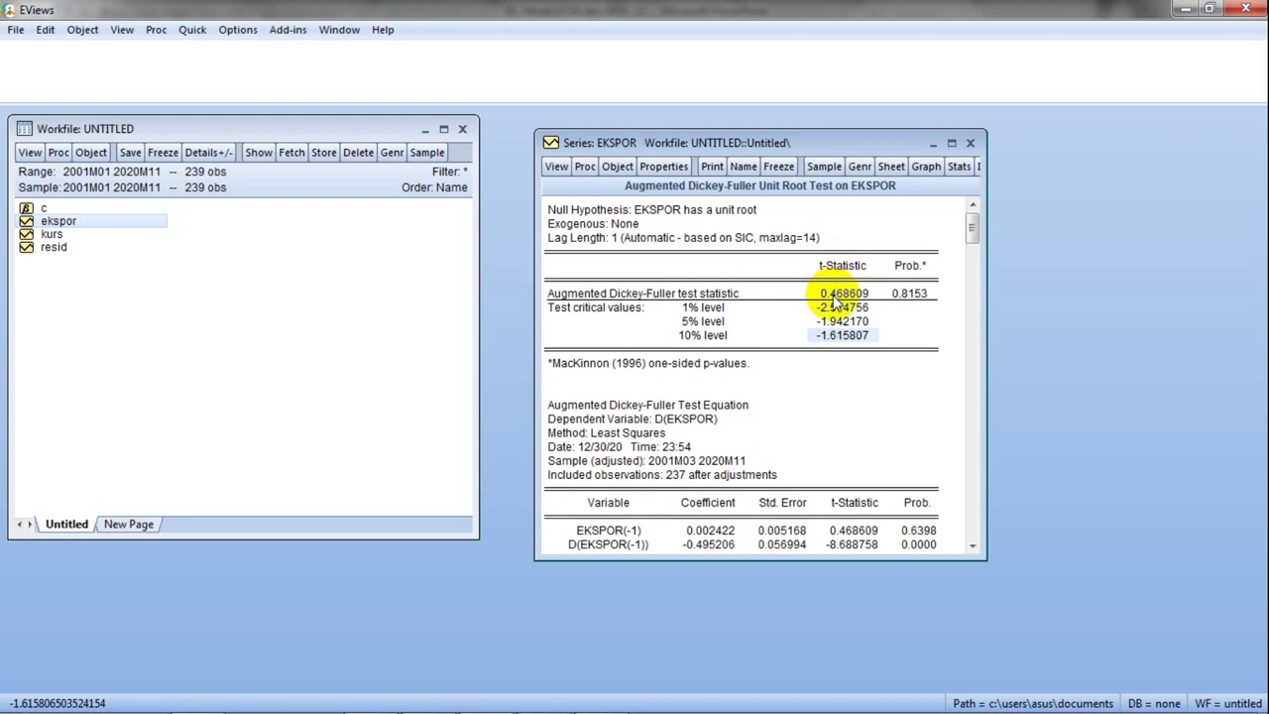
left_click(840, 309)
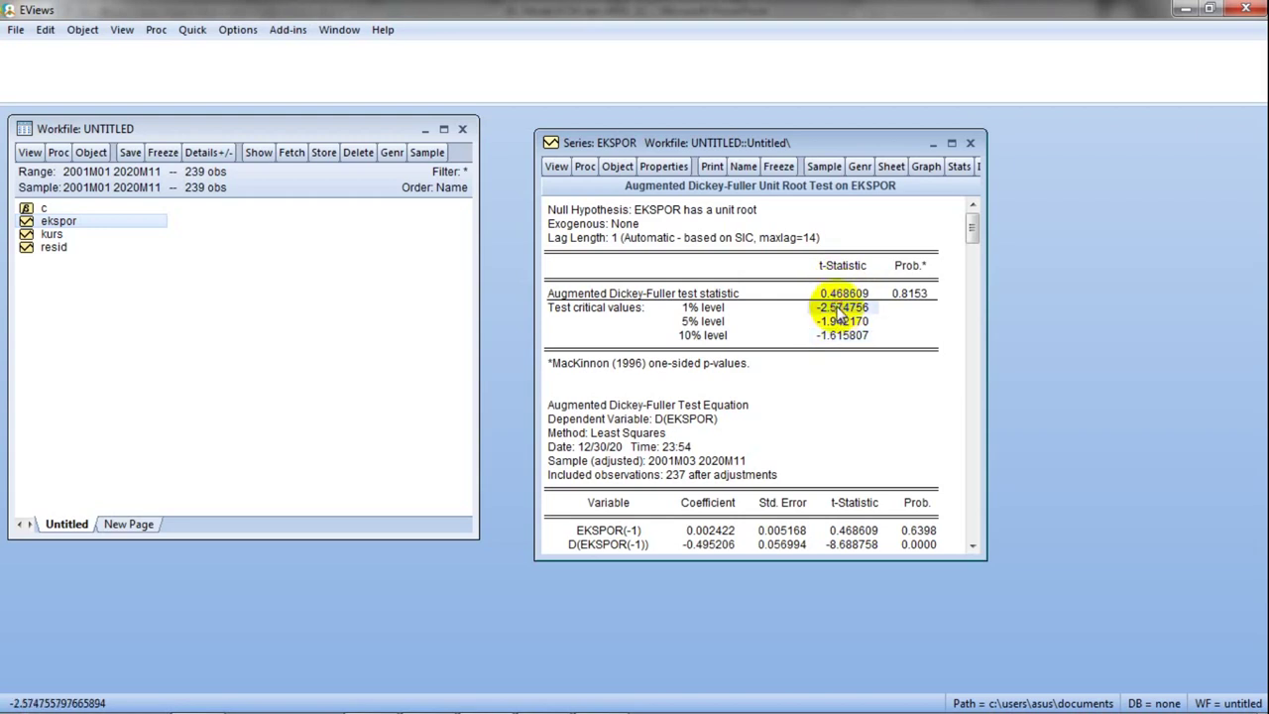
left_click(840, 321)
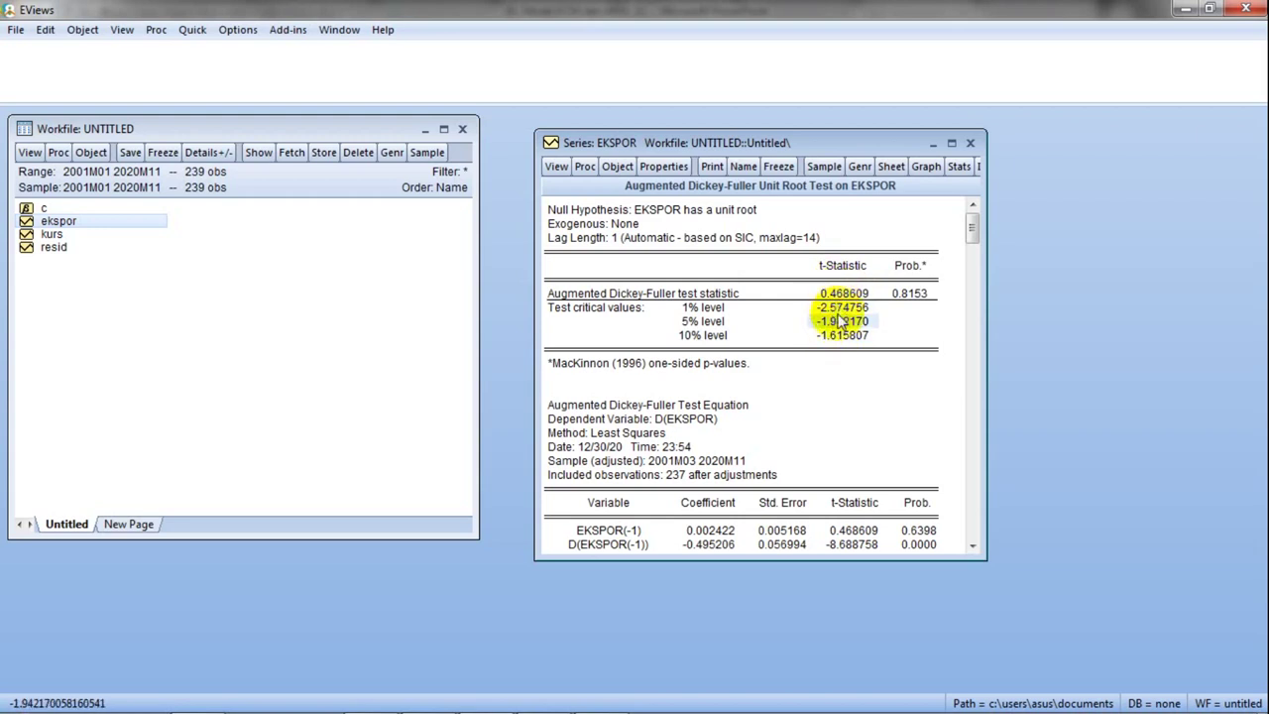
left_click(852, 293)
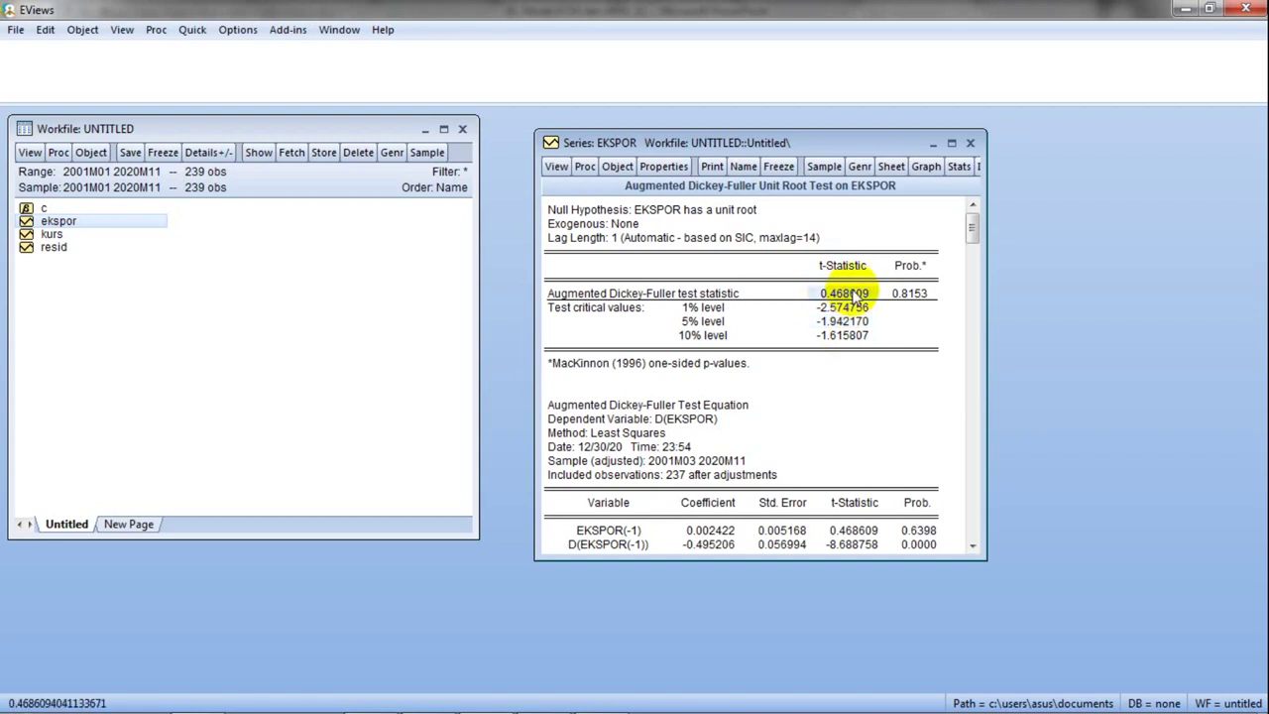
left_click(849, 308)
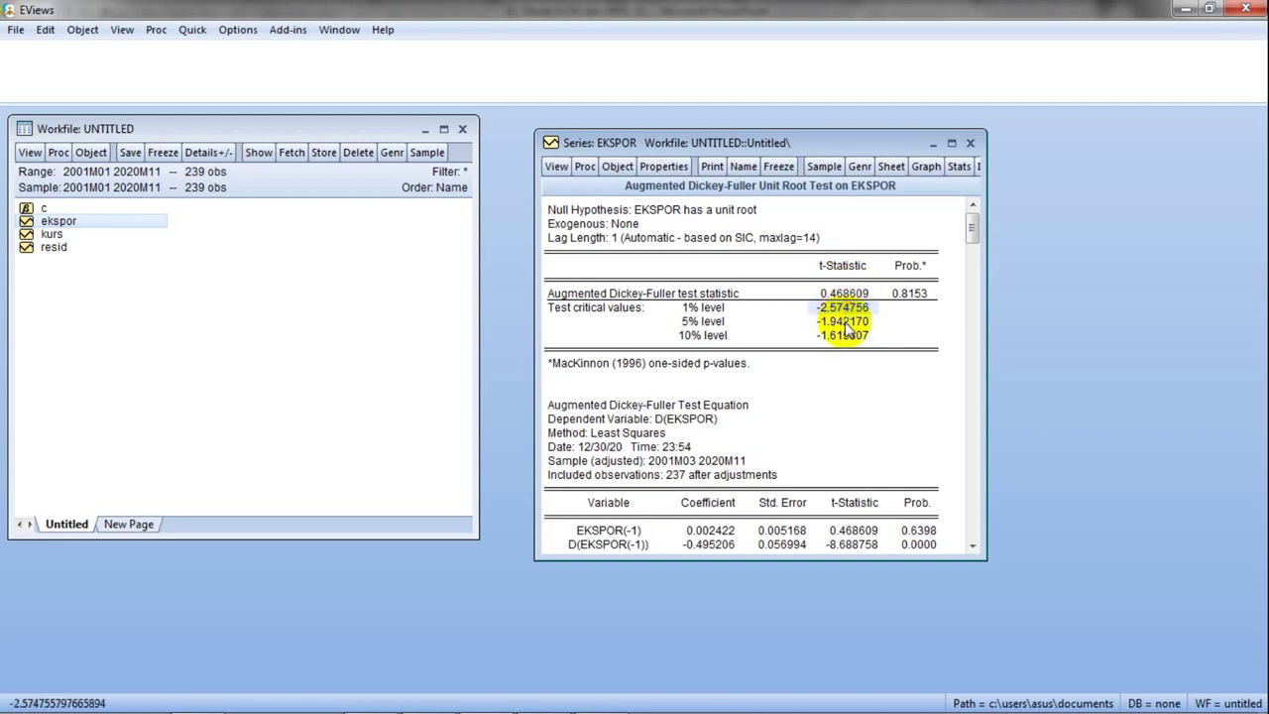
left_click(845, 323)
left_click(842, 335)
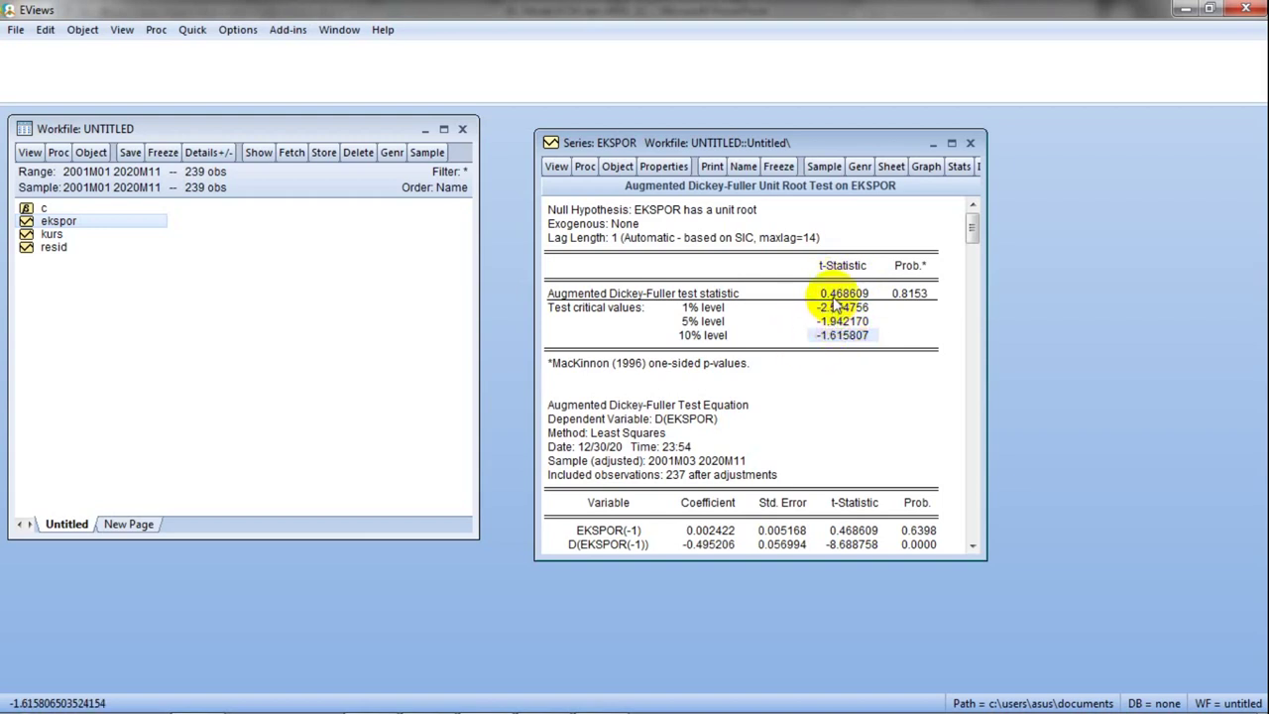
left_click(840, 295)
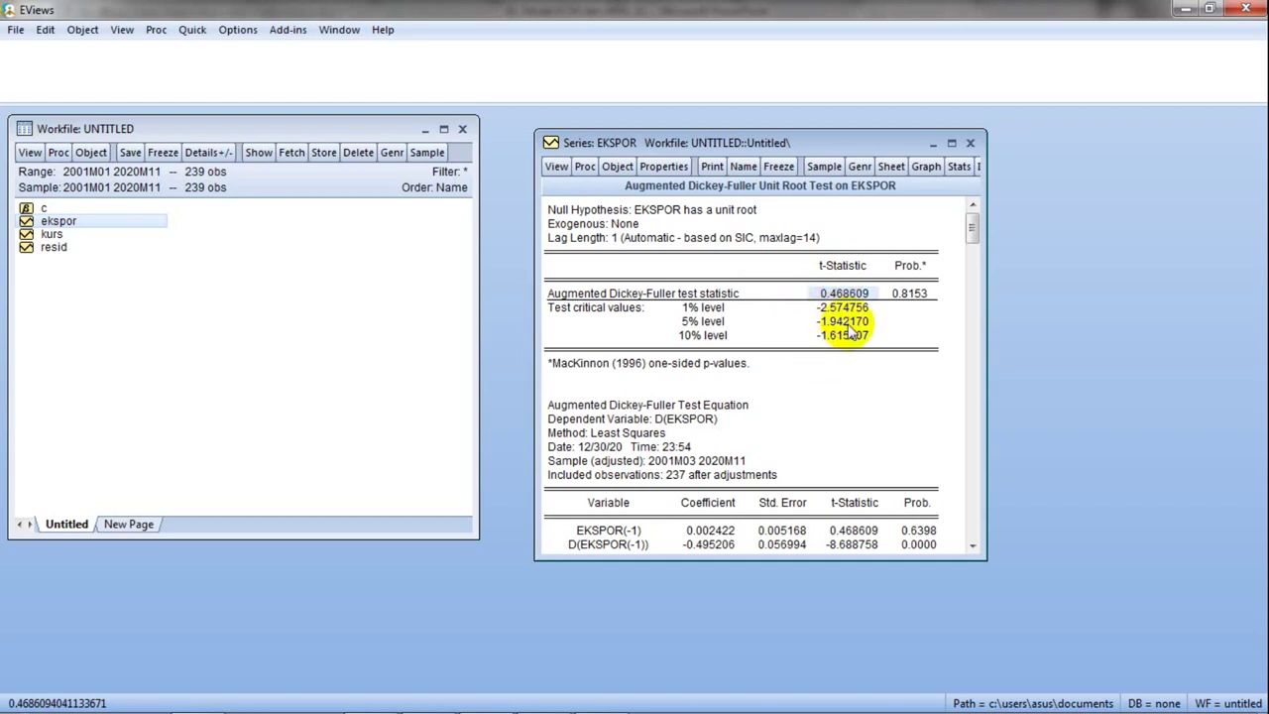
left_click(857, 308)
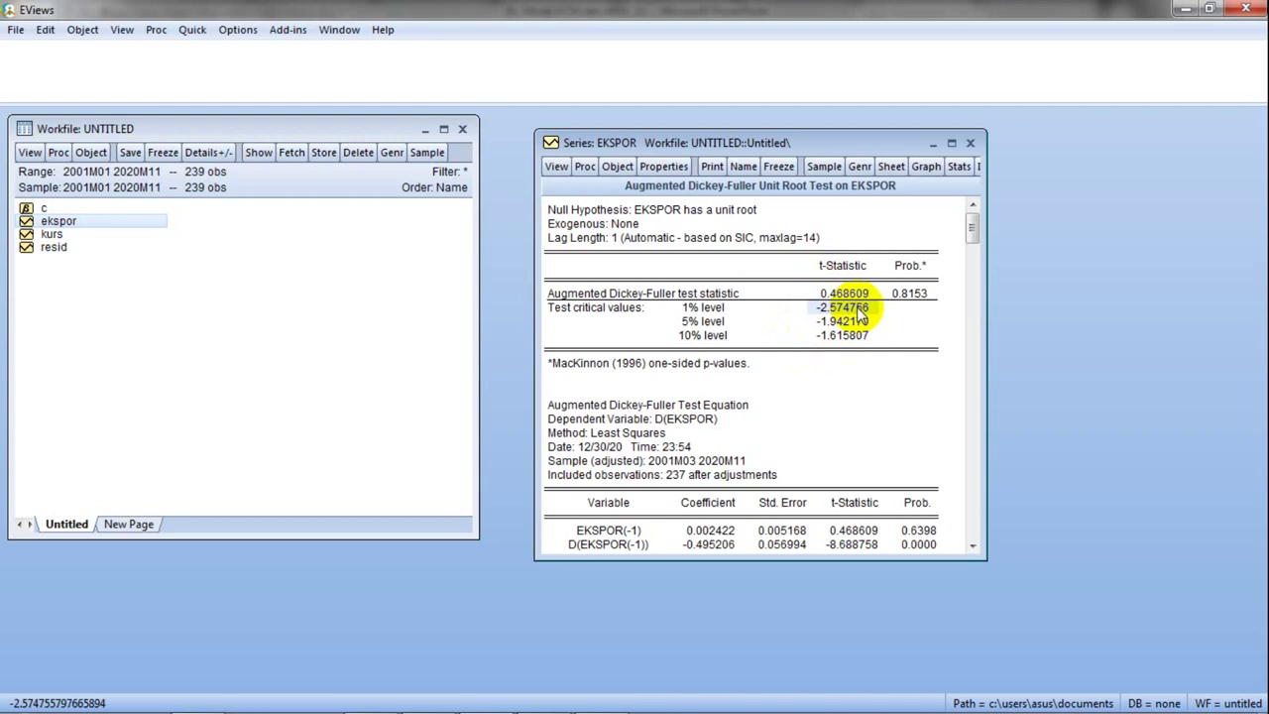
left_click(830, 323)
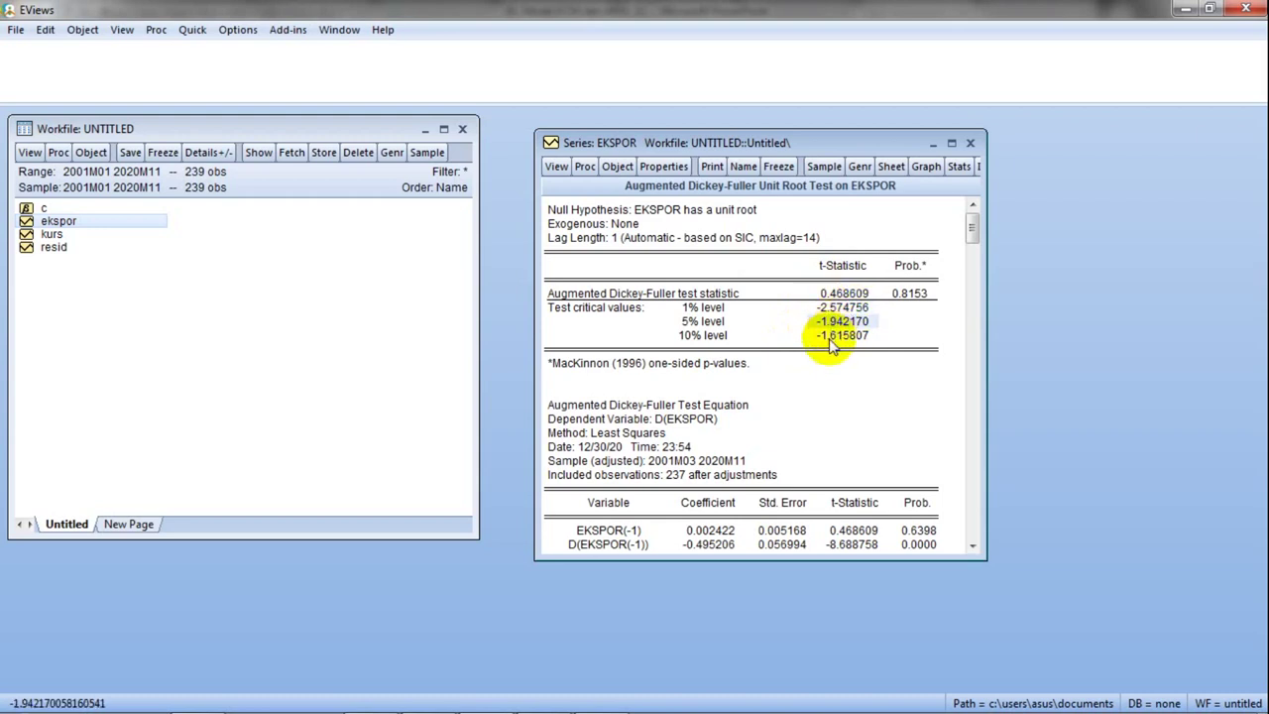
left_click(830, 337)
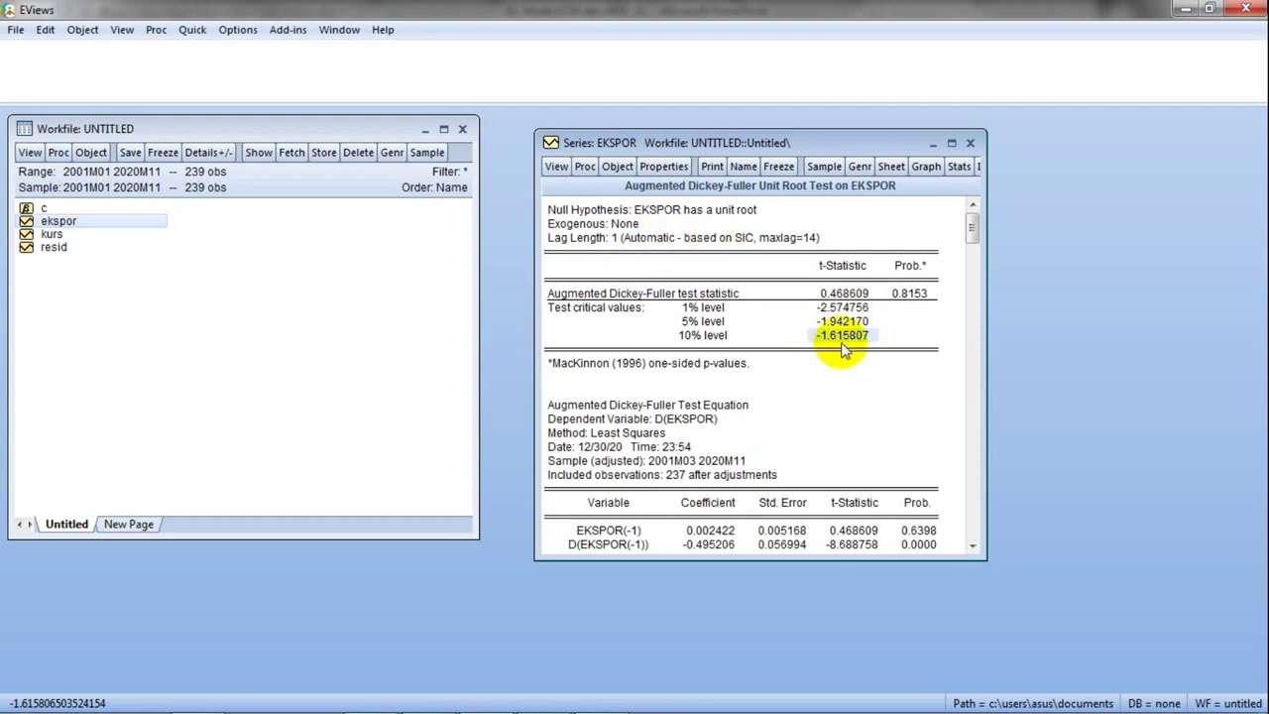
left_click(918, 294)
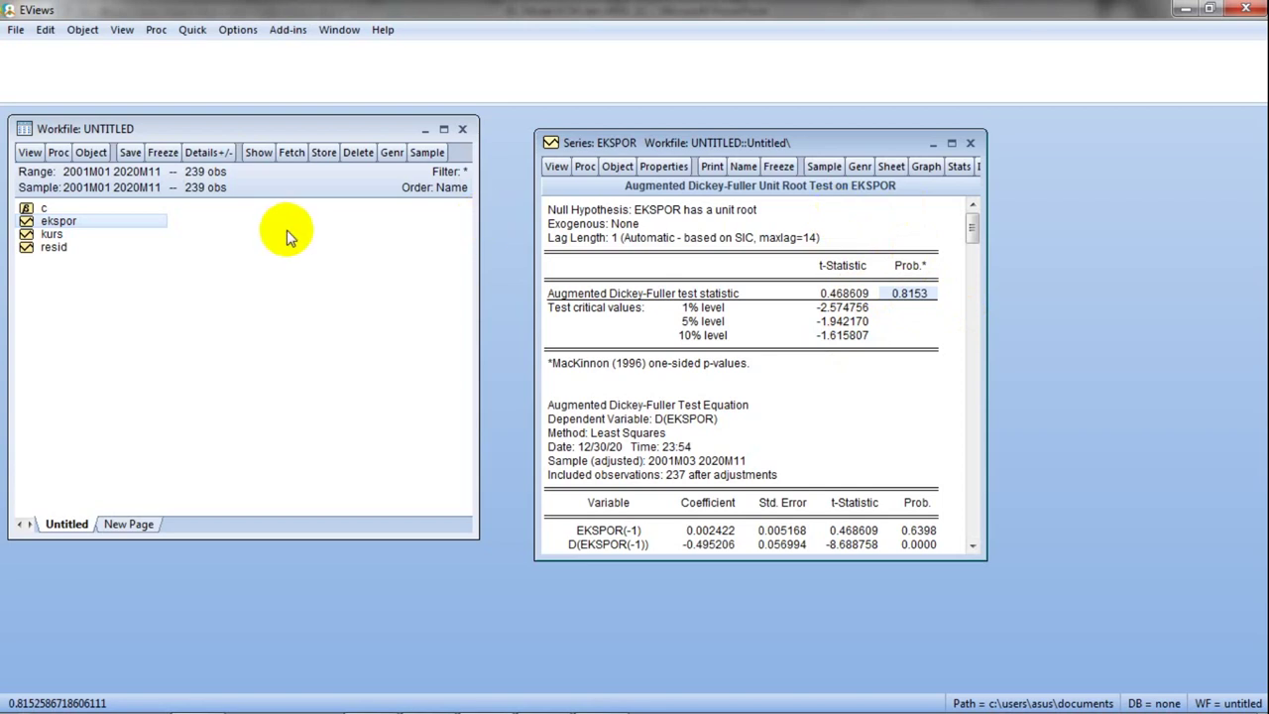
Move the EKSPOR test results clear of the workfile and start a unit root test on the kurs series
left_click_drag(675, 142, 949, 124)
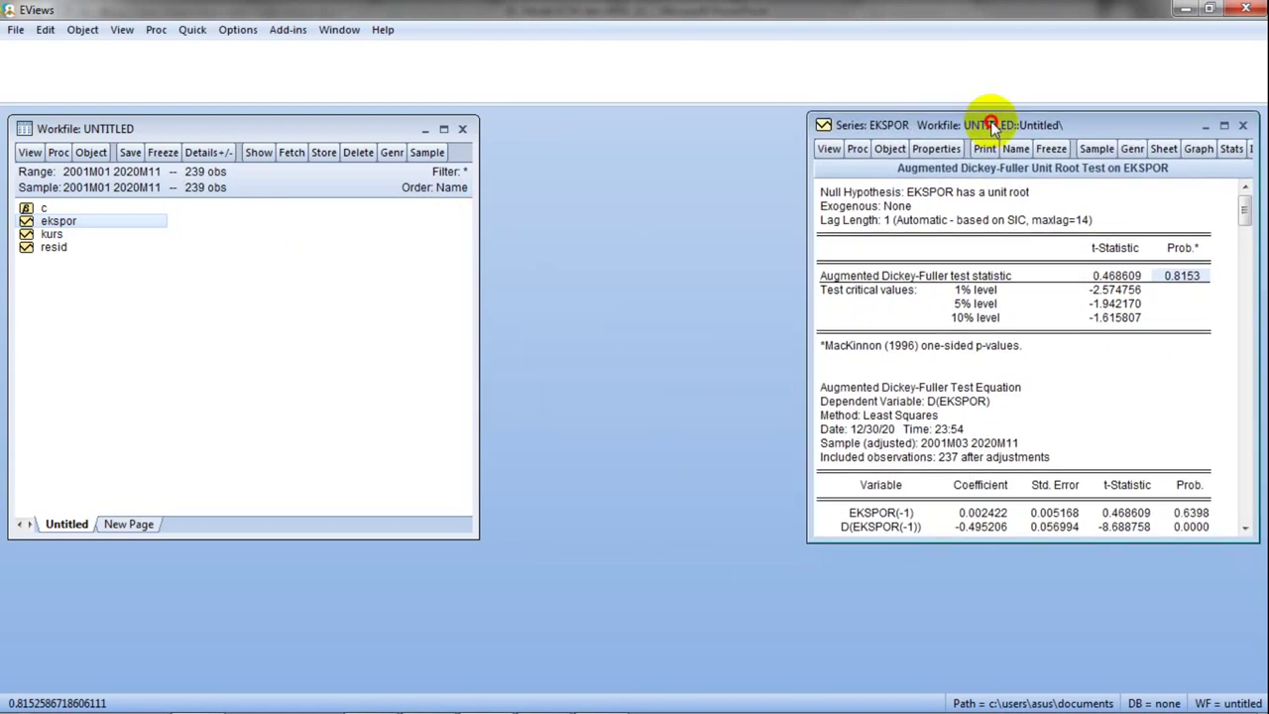
left_click(51, 234)
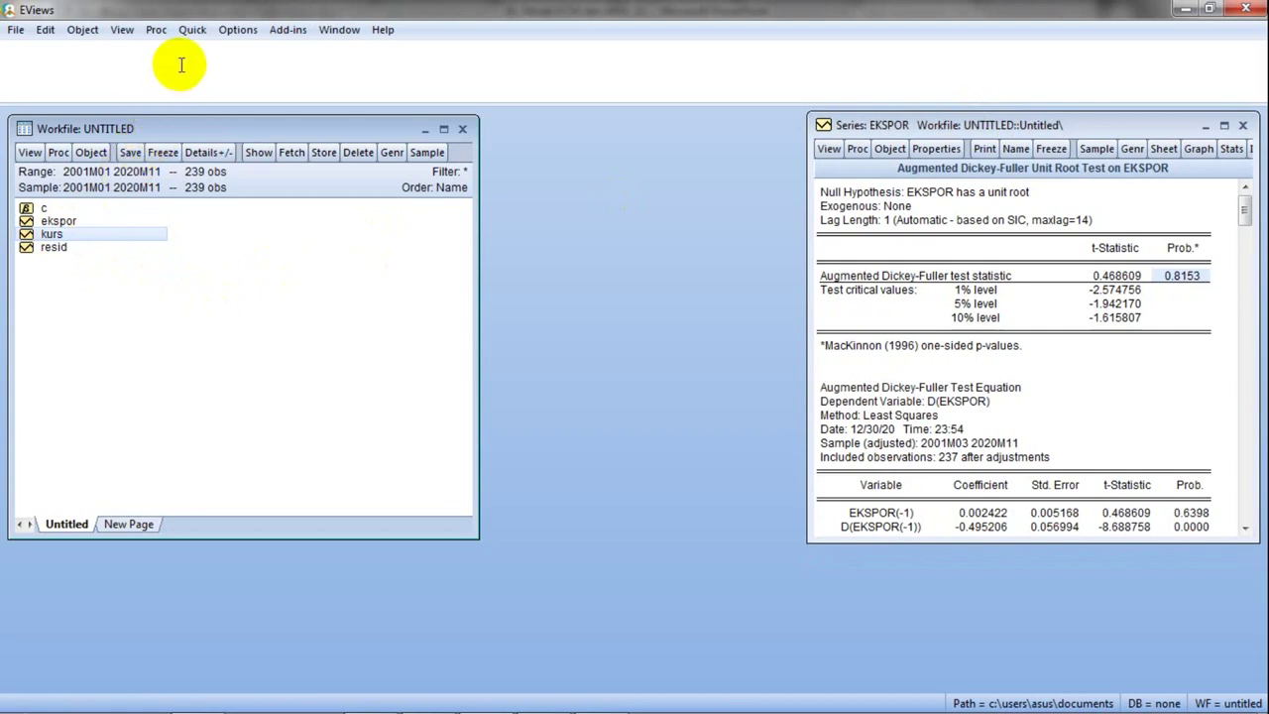
left_click(199, 38)
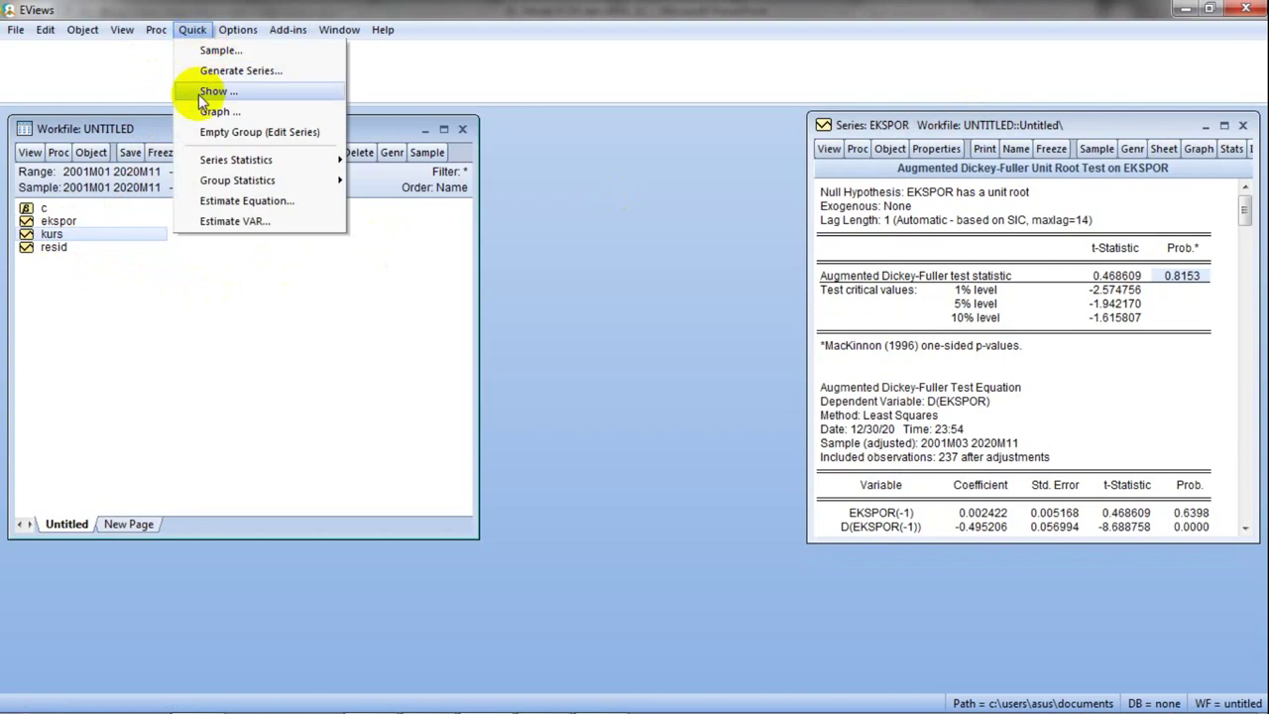
mouse_move(240, 164)
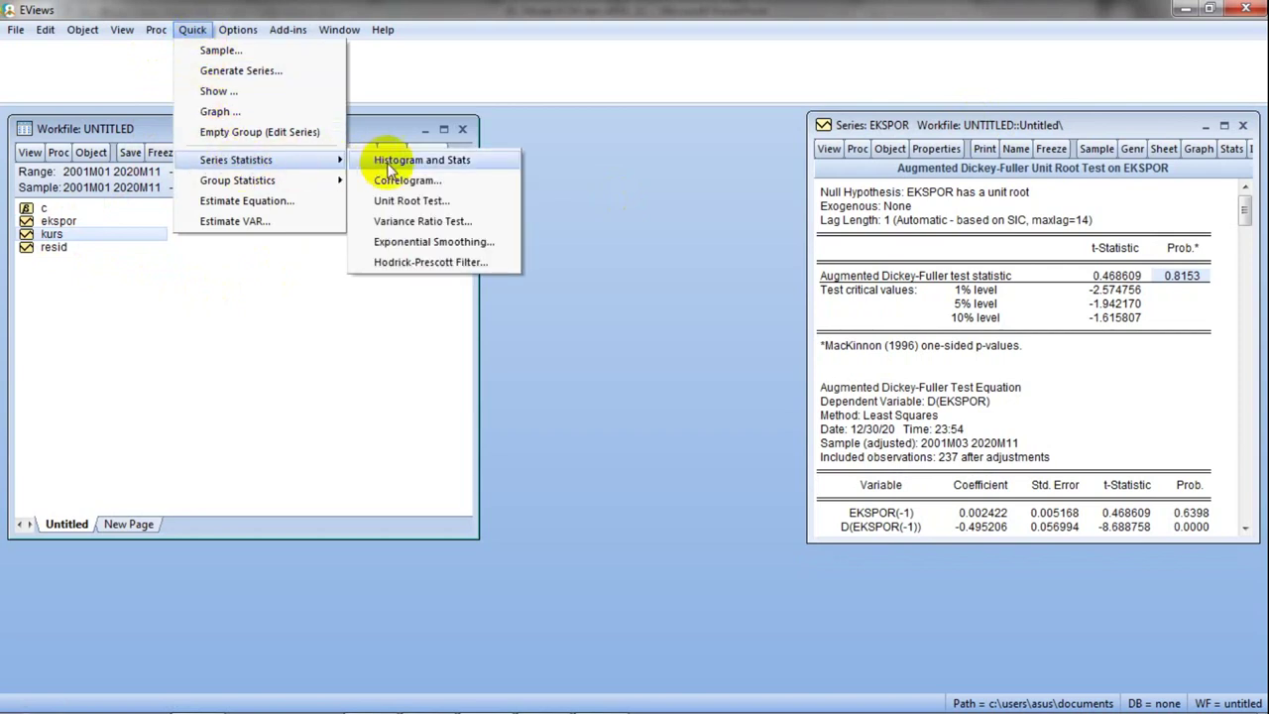
left_click(412, 202)
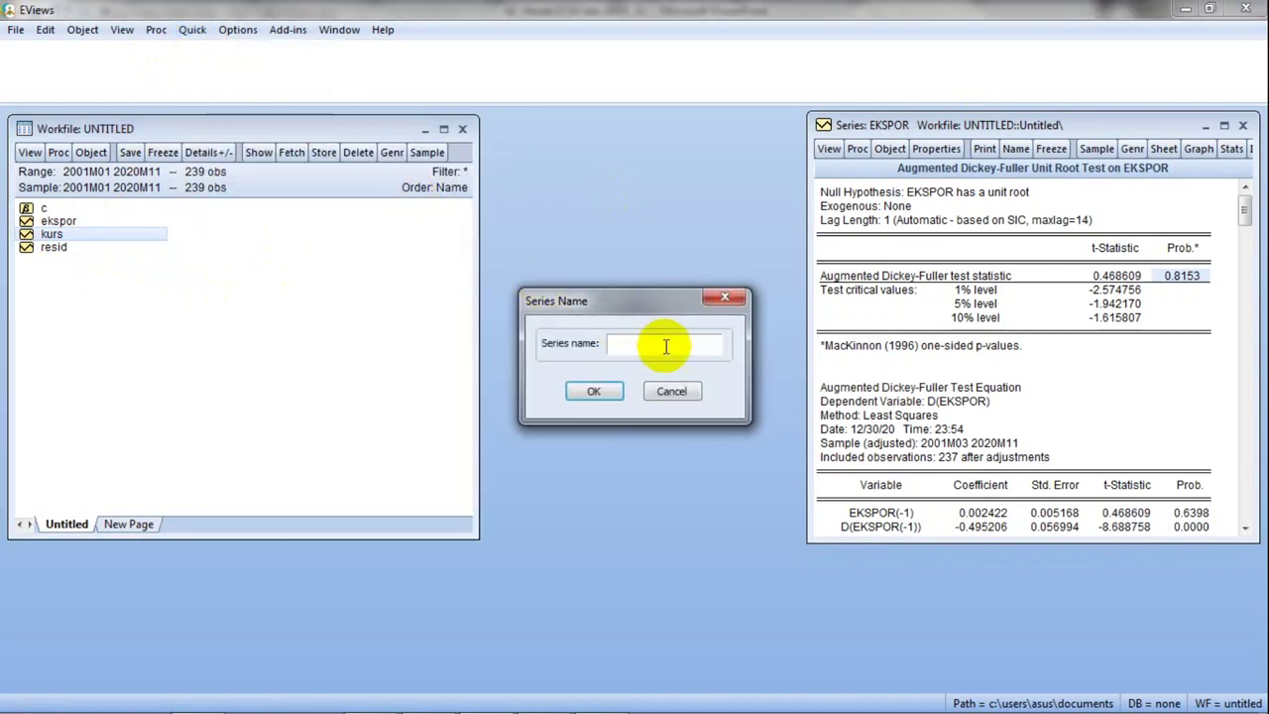
type("k")
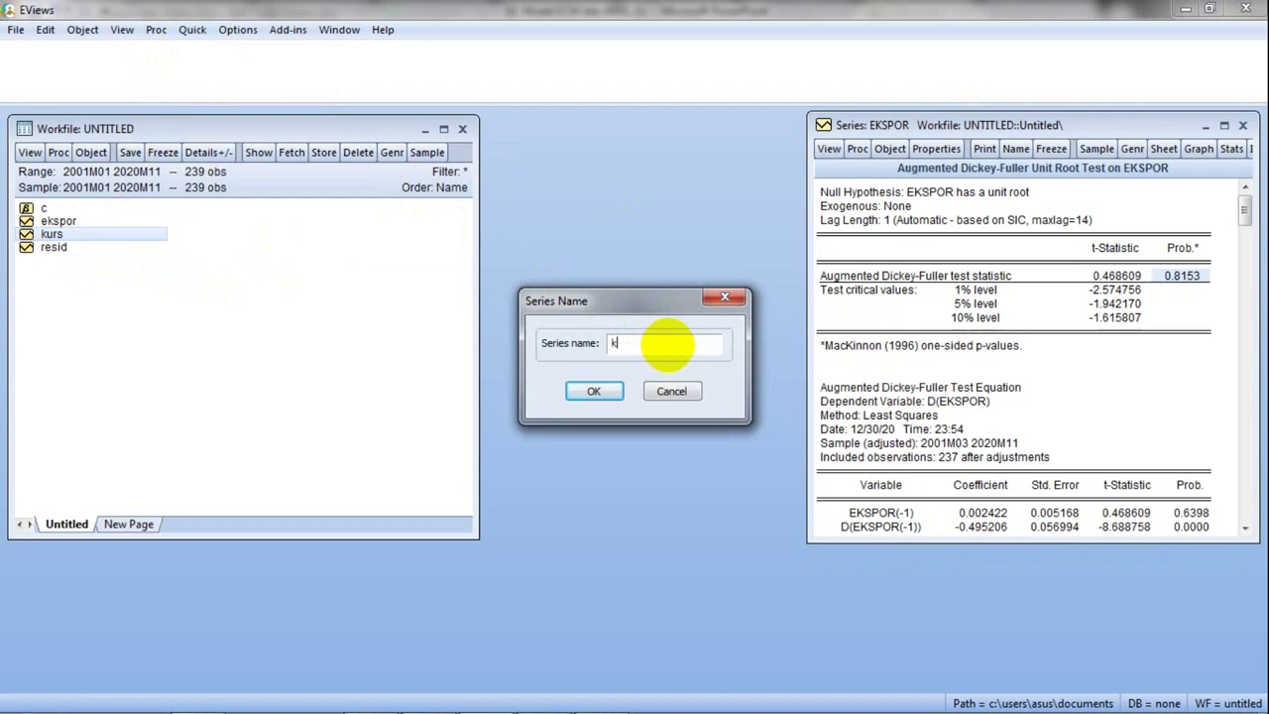
type("urs")
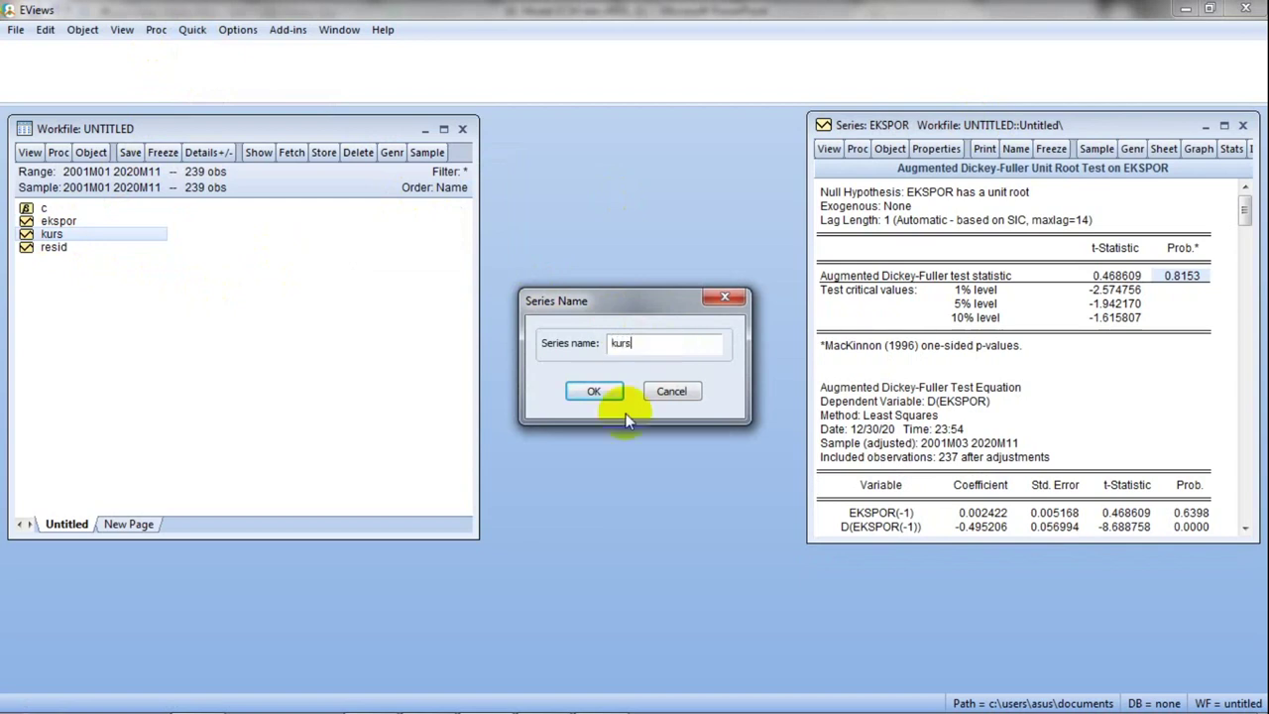
left_click(581, 397)
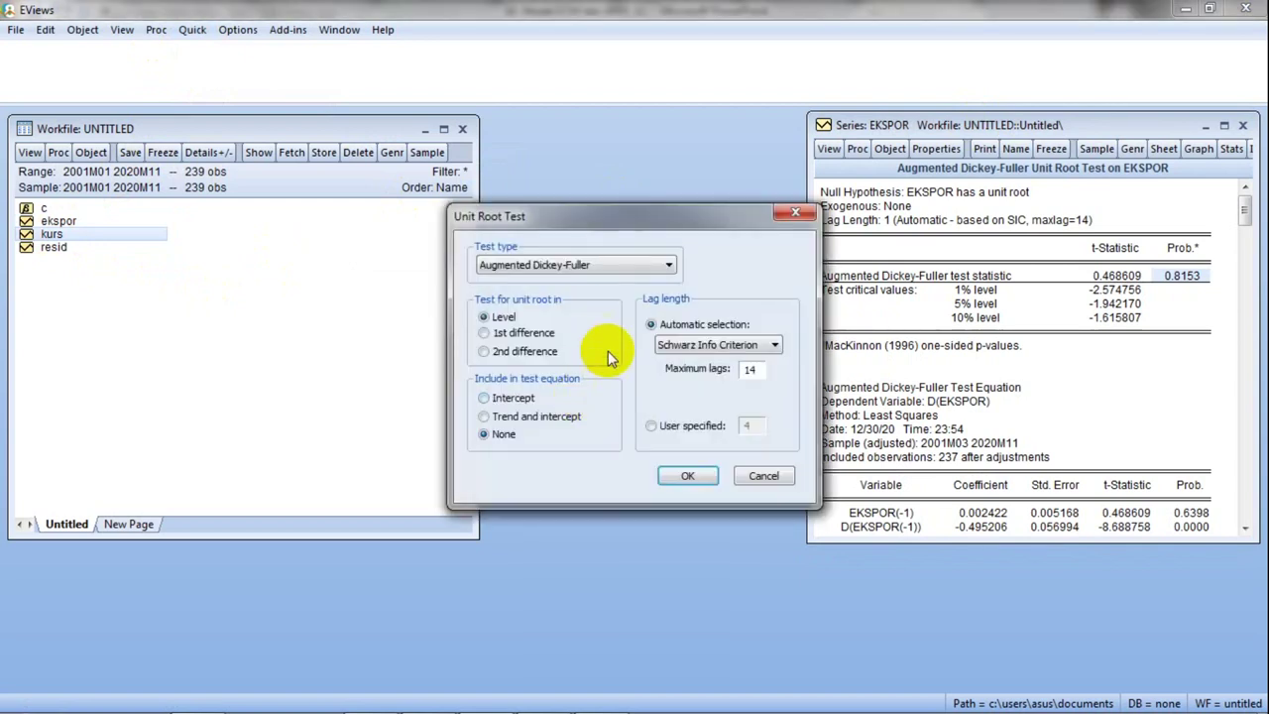
Run the Augmented Dickey-Fuller test on kurs in level with None in the test equation, placing the results next to the EKSPOR results
left_click(592, 269)
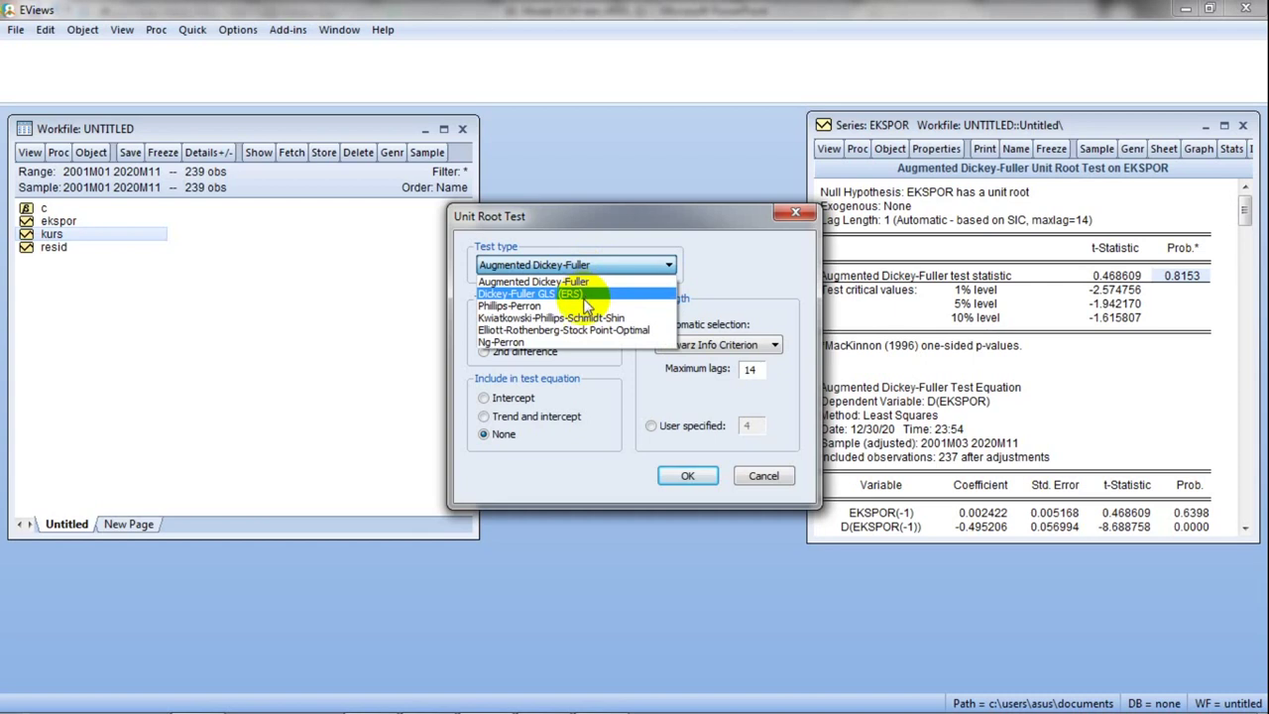
left_click(586, 307)
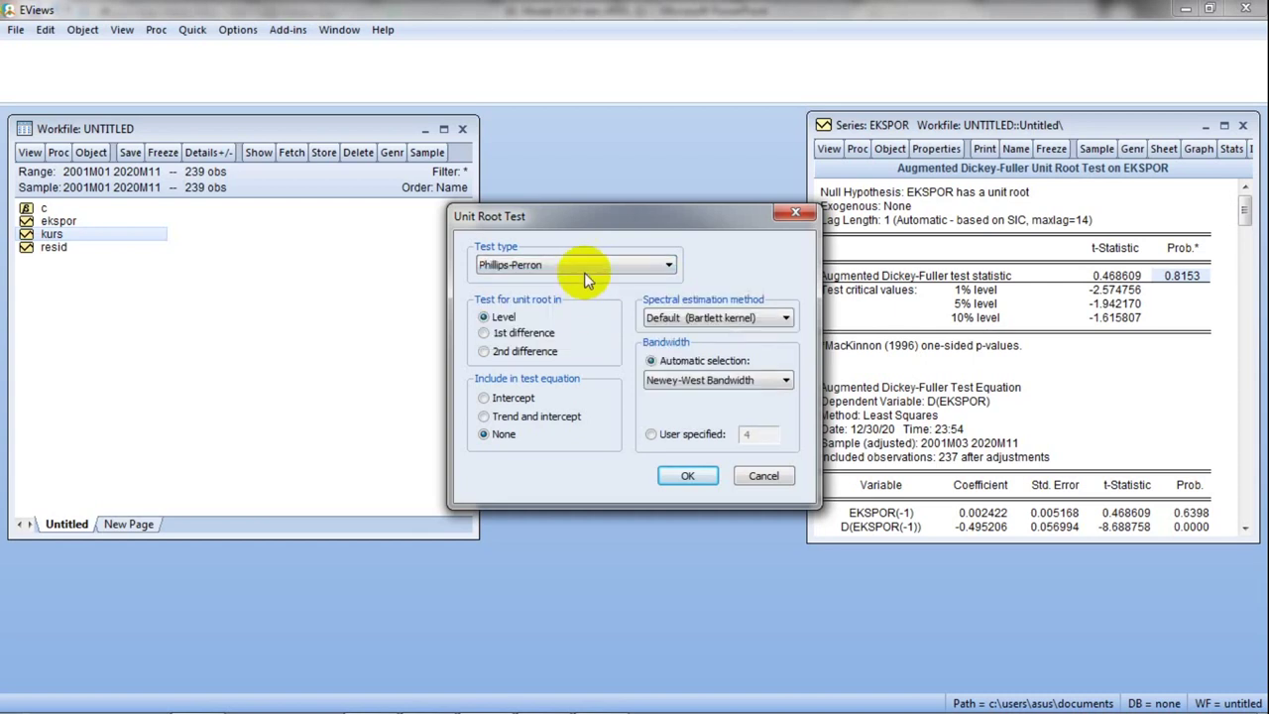
left_click(583, 268)
left_click(580, 281)
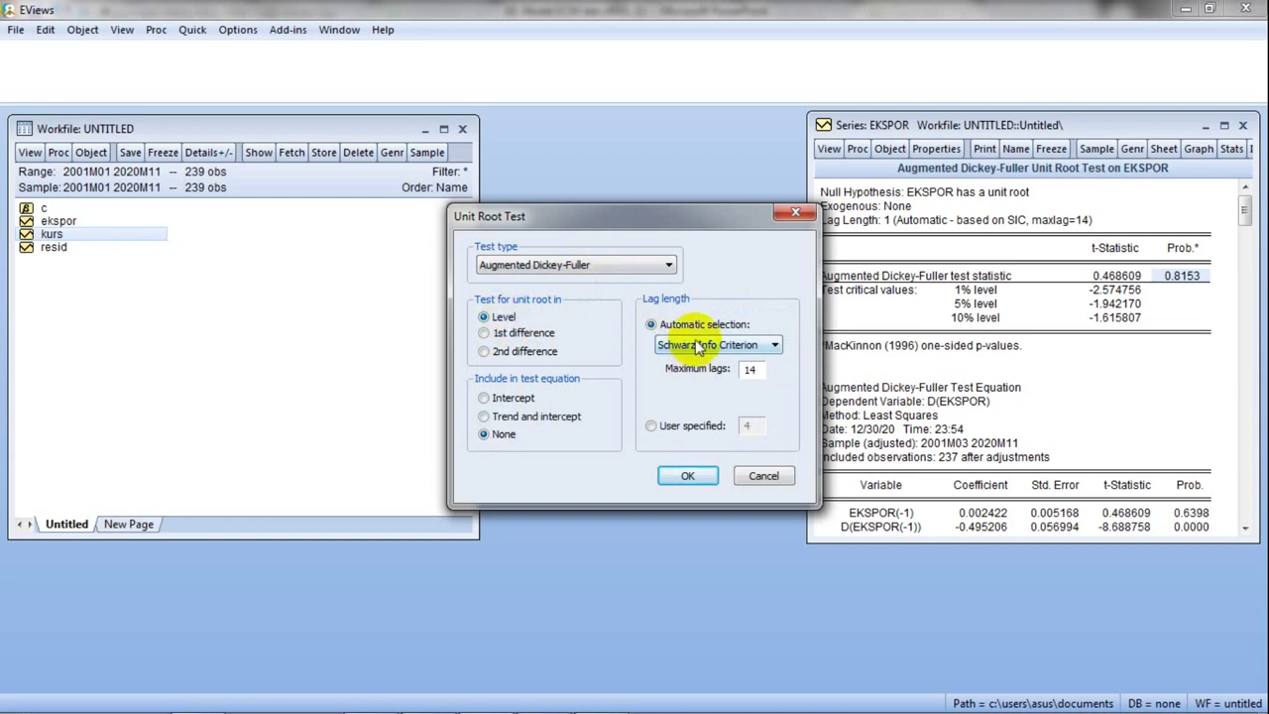
left_click(683, 479)
left_click_drag(584, 127, 708, 127)
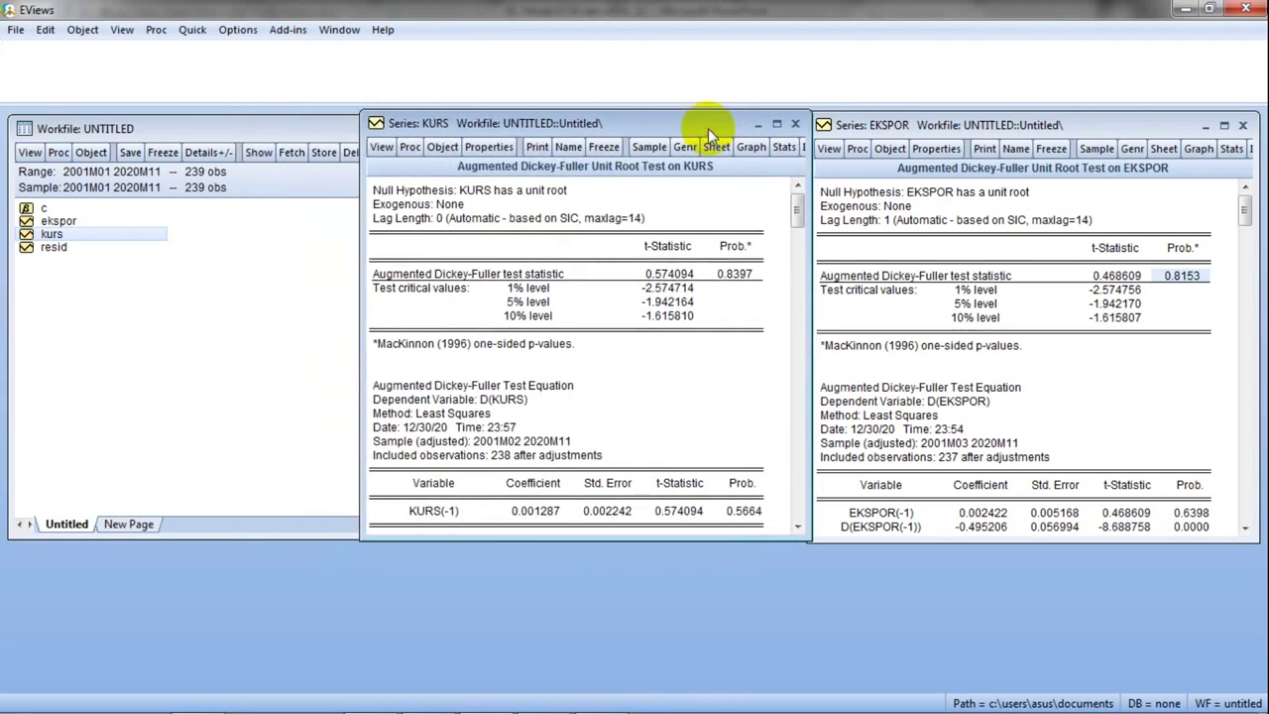
Close the KURS results after checking the test probability, and bring the EKSPOR results beside the workfile
left_click(736, 276)
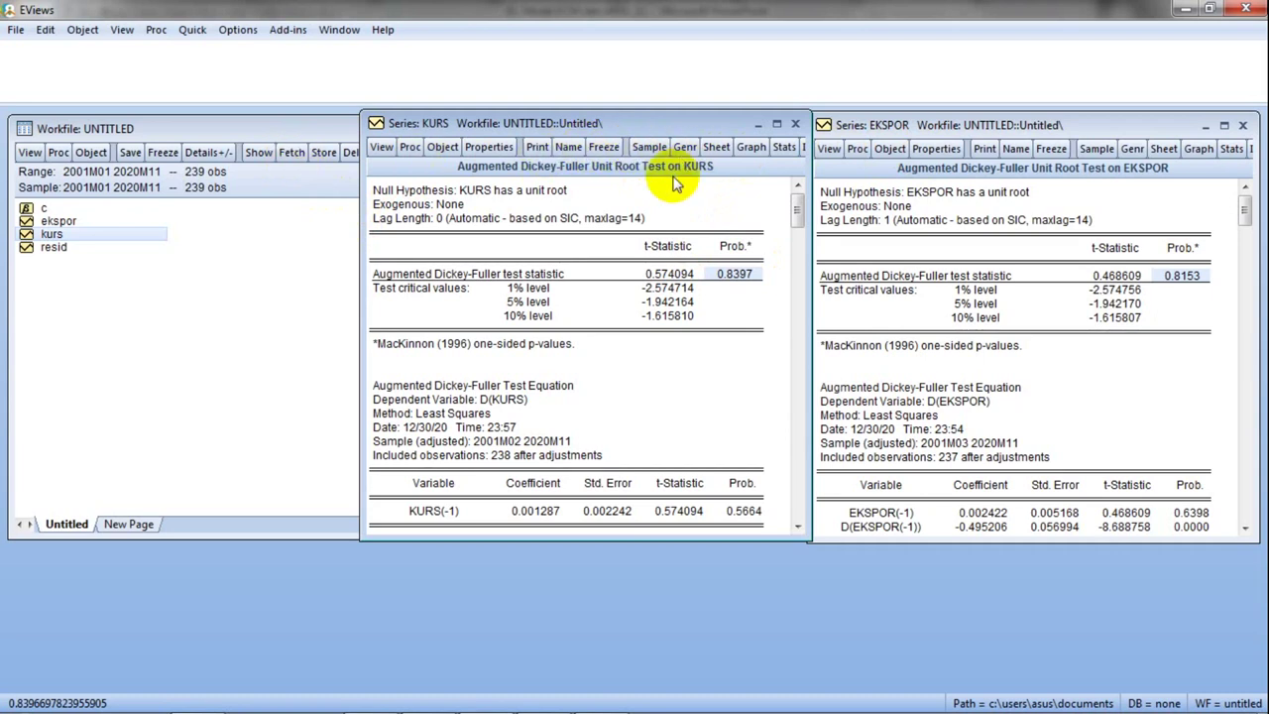
left_click(795, 125)
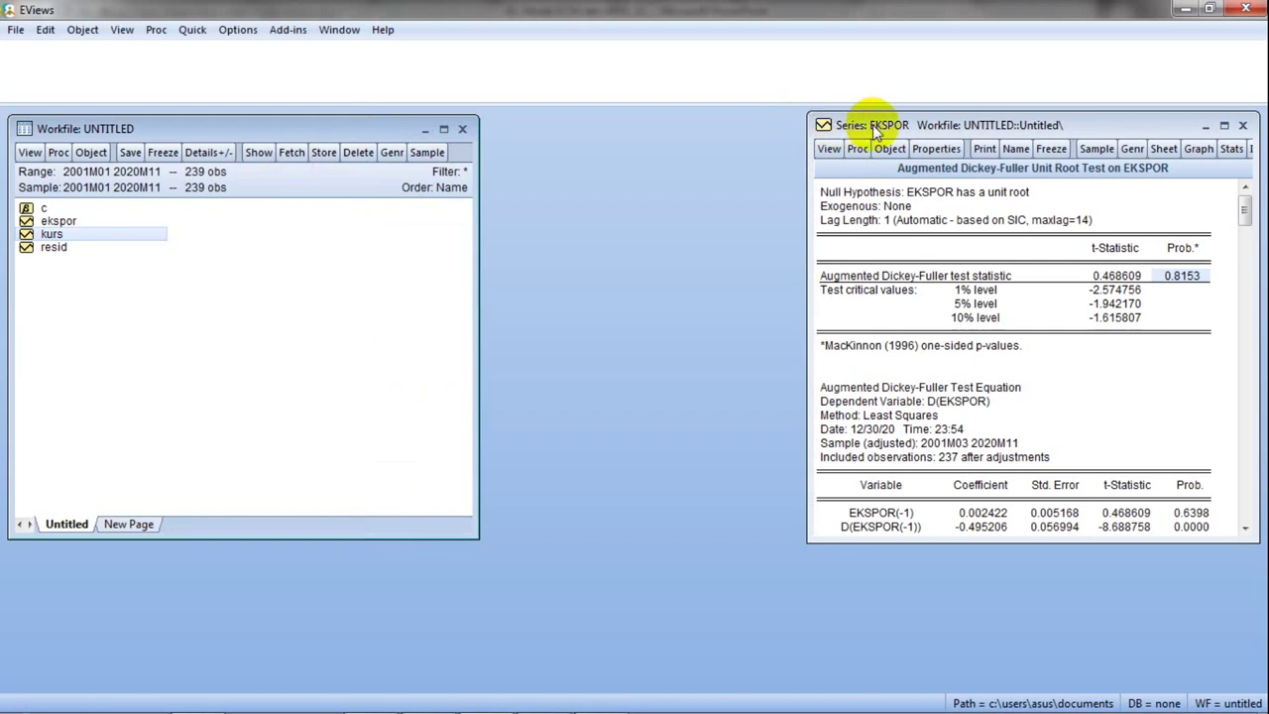
left_click_drag(873, 129, 469, 129)
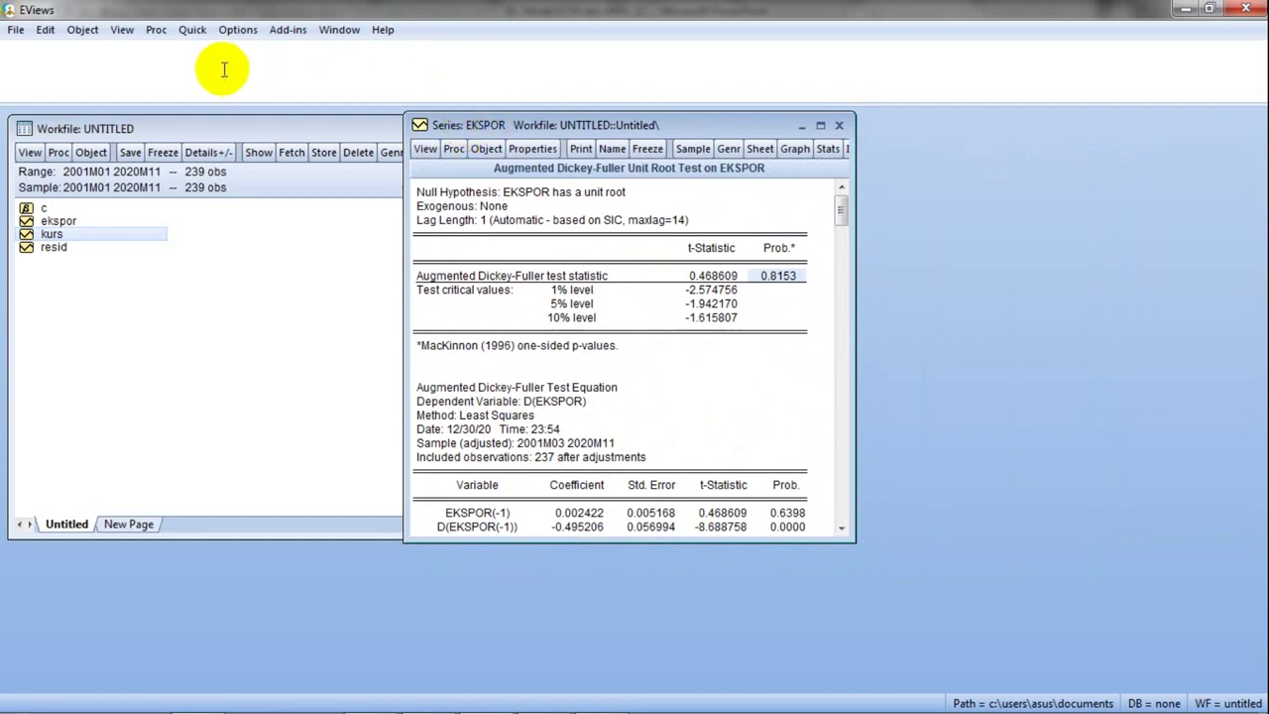
Run the Augmented Dickey-Fuller test on ekspor in level with Intercept in the test equation and check its probability
left_click(193, 31)
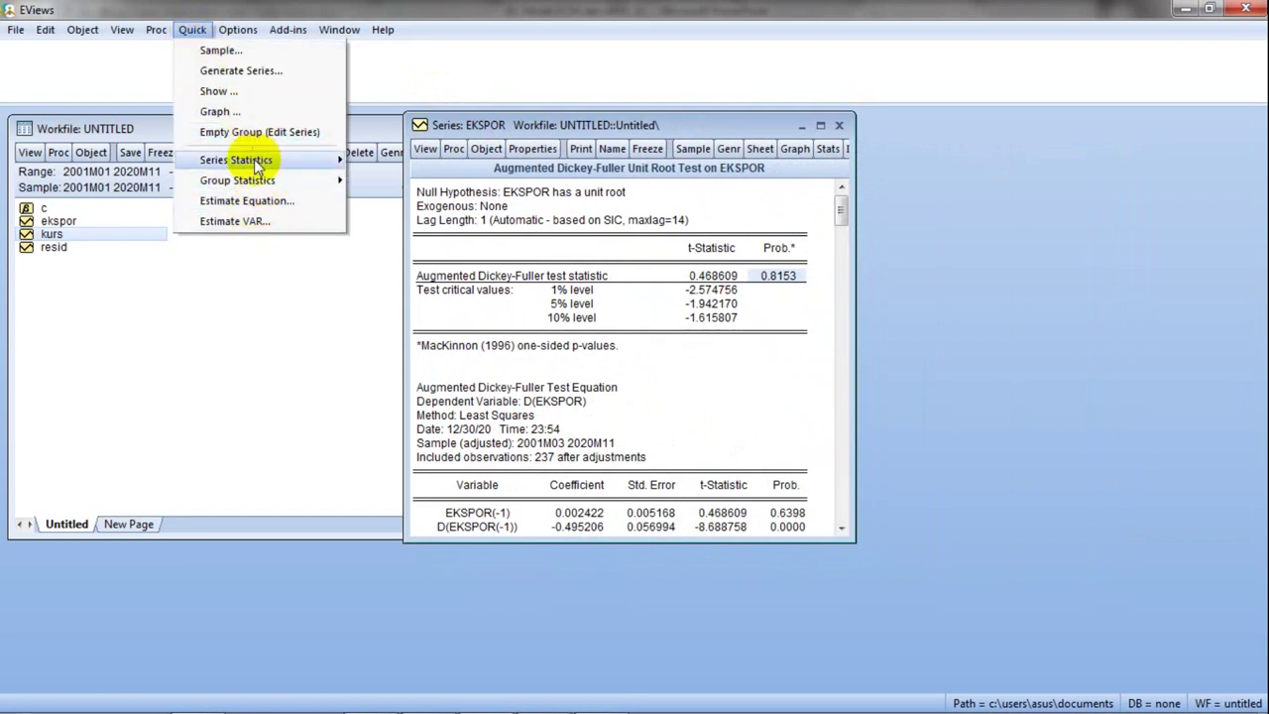
mouse_move(319, 158)
left_click(389, 201)
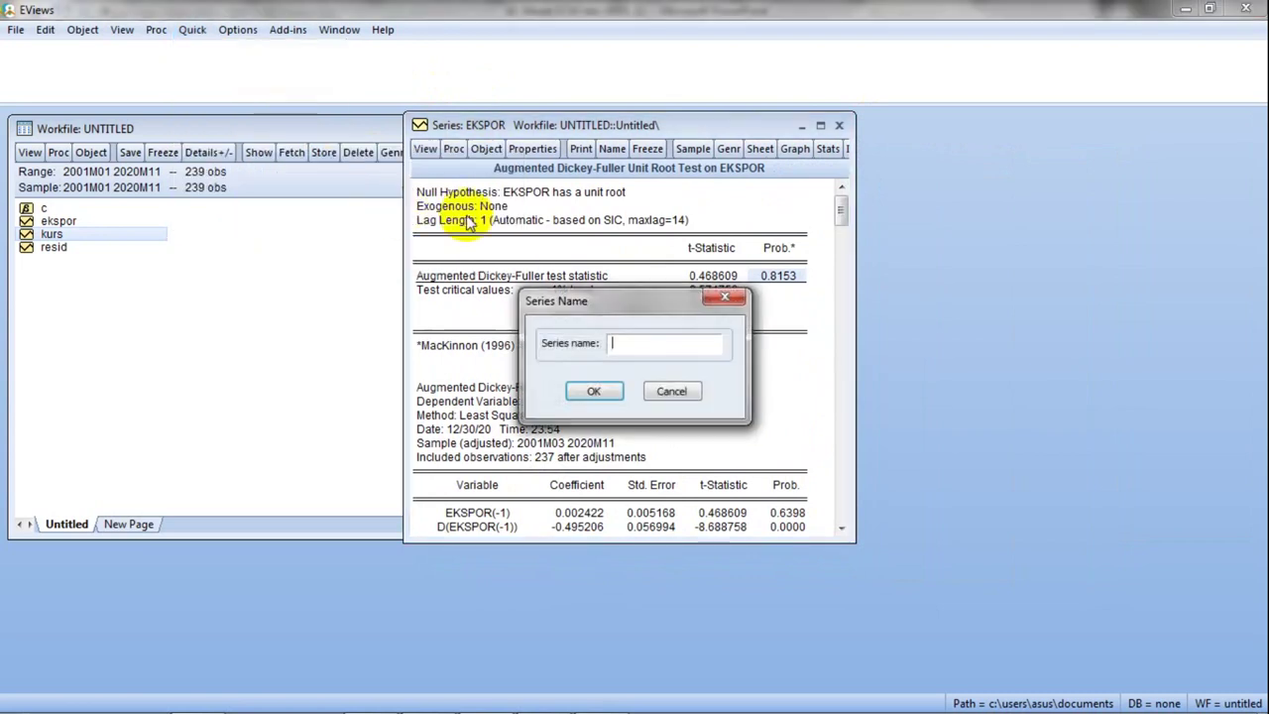
type("ekspor")
left_click(590, 387)
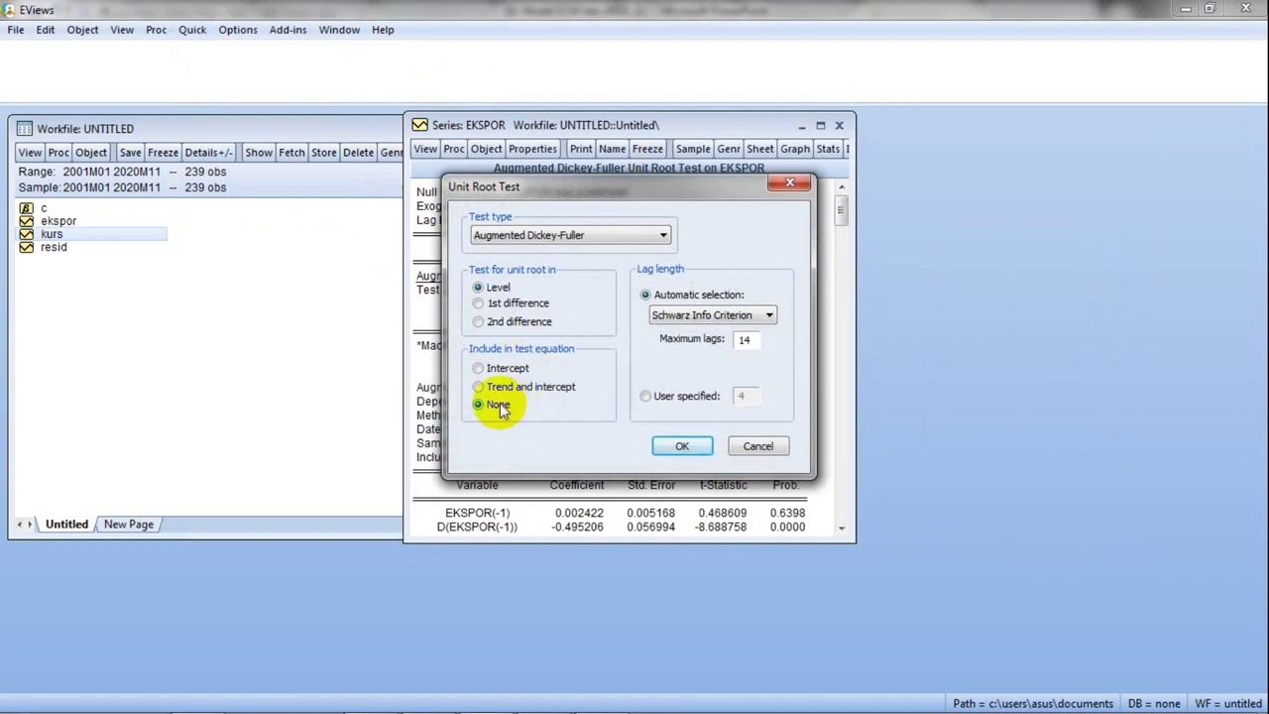
left_click(515, 371)
left_click(693, 446)
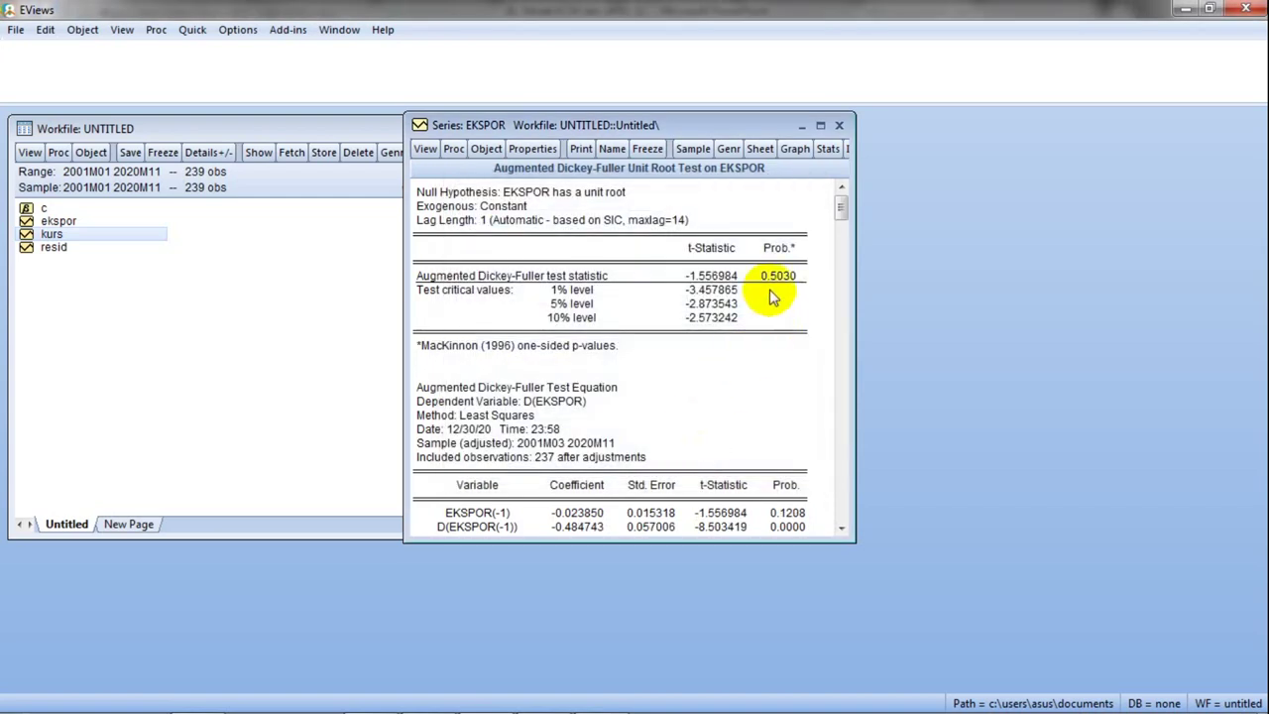
left_click(781, 280)
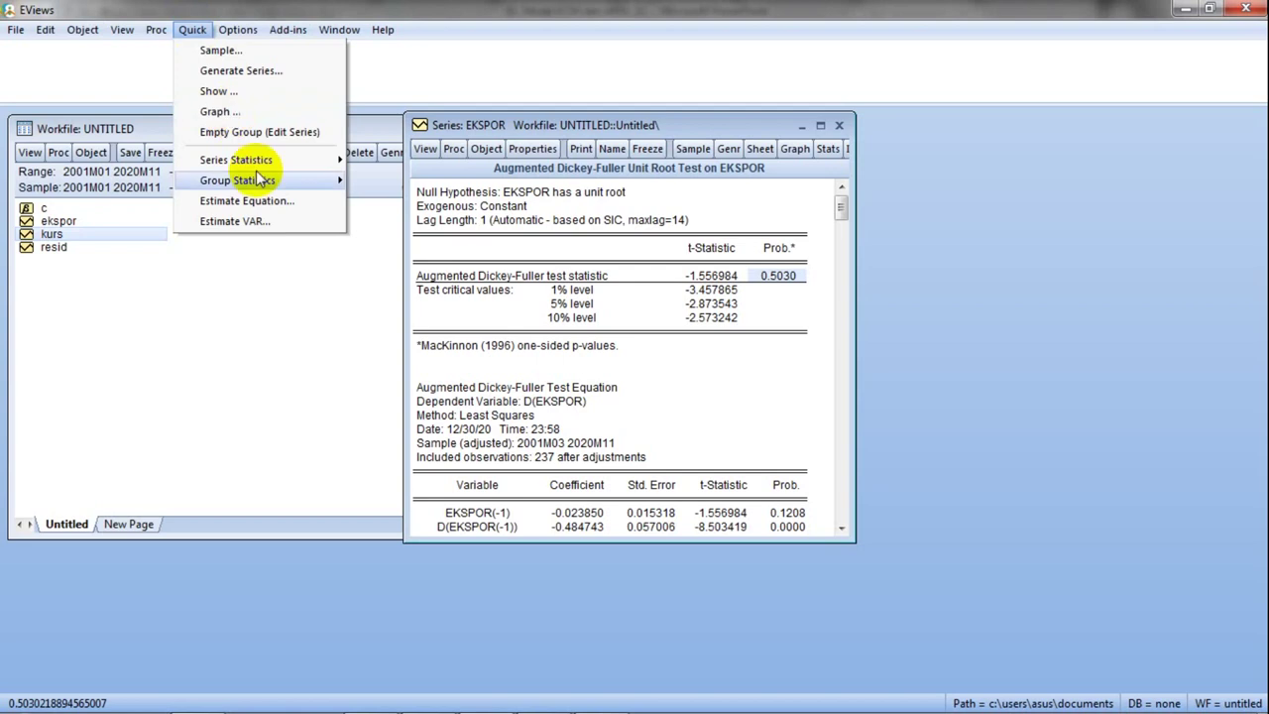
Run the Augmented Dickey-Fuller test on ekspor in level with Trend and intercept in the test equation and check its probability
mouse_move(275, 189)
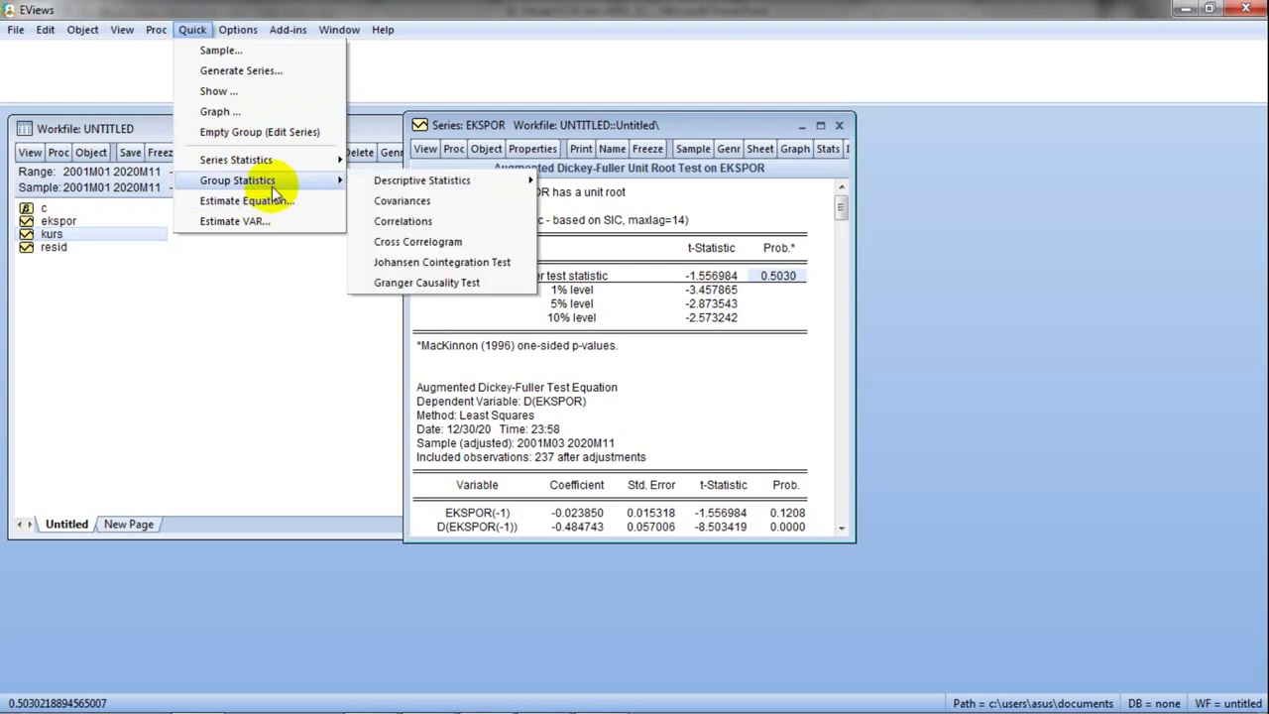
mouse_move(288, 158)
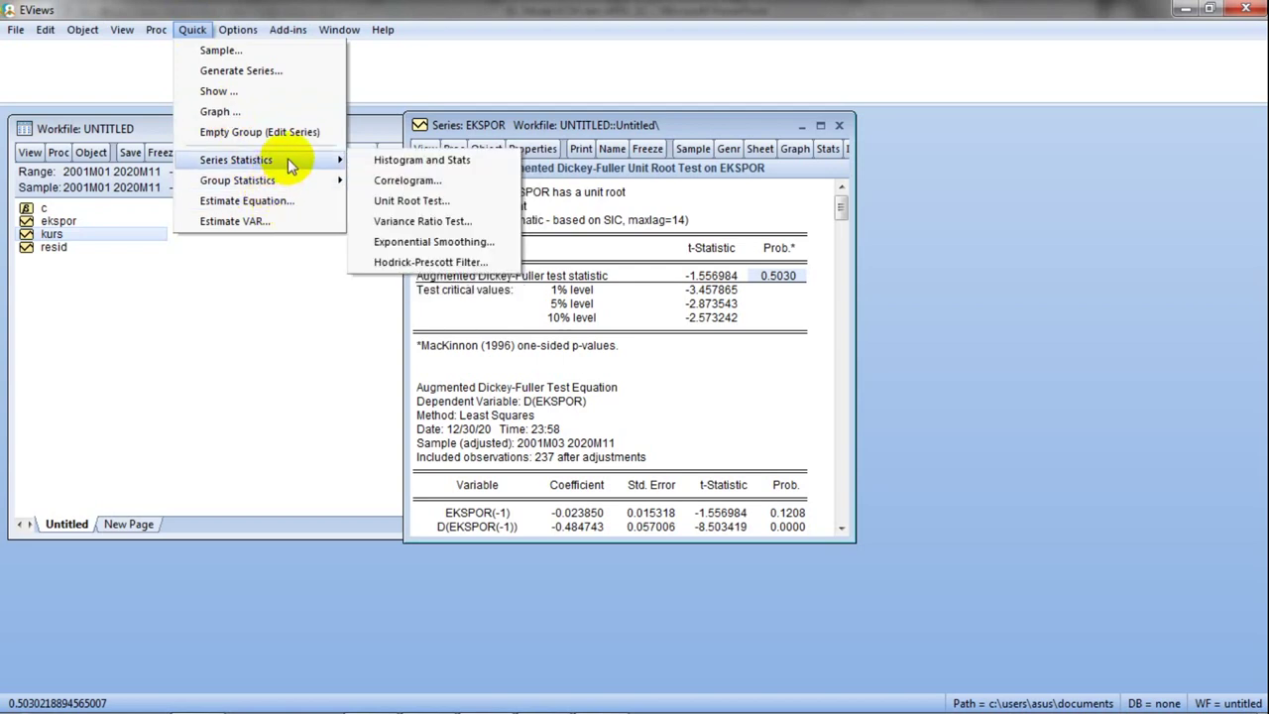
left_click(411, 200)
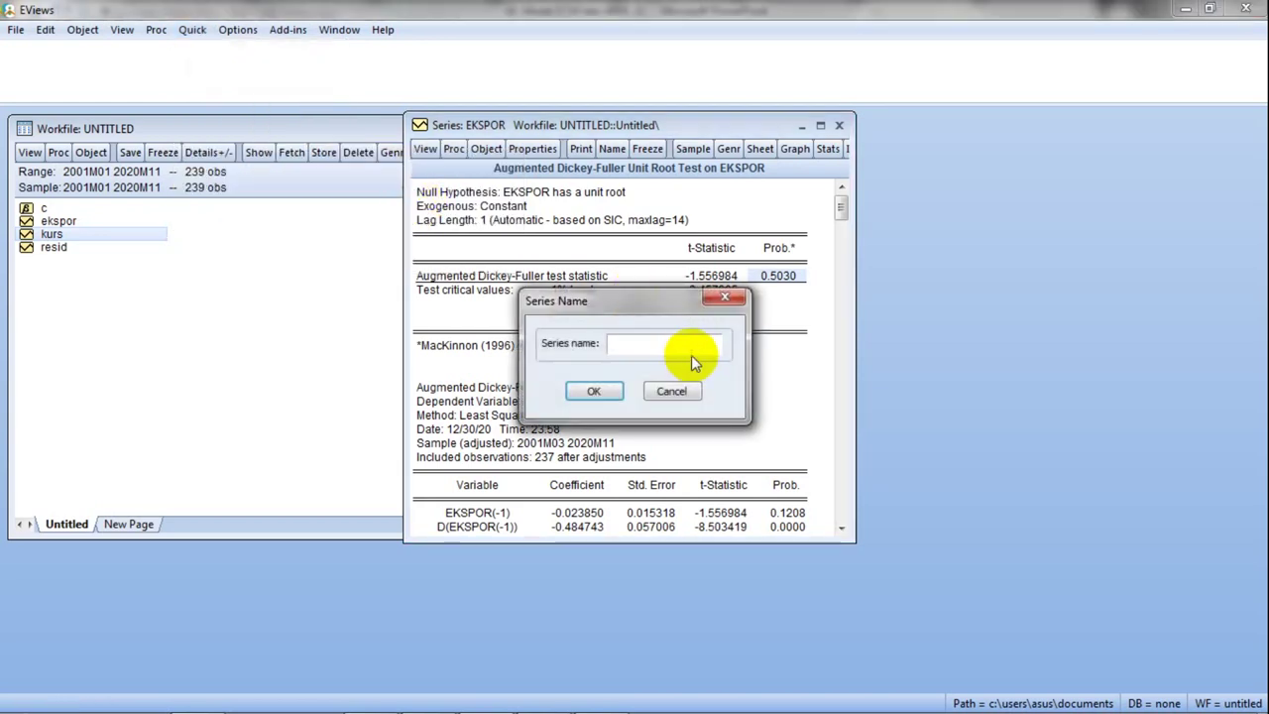
type("ekspor")
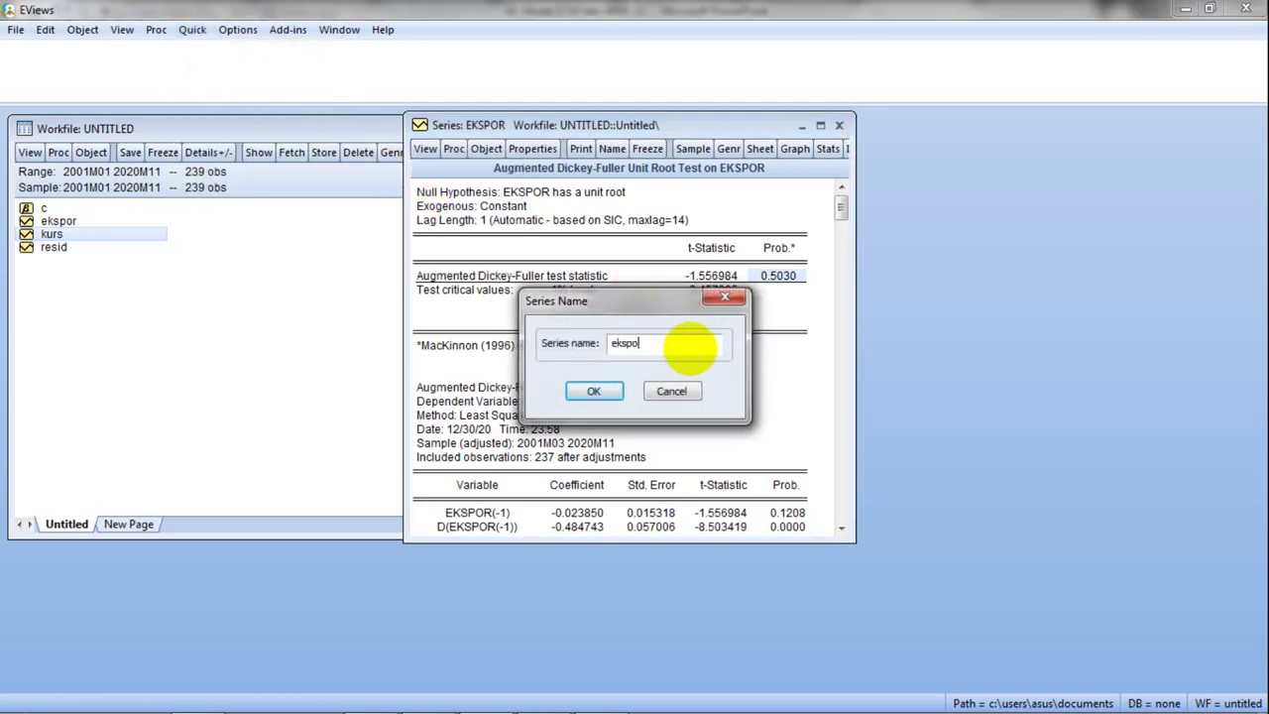
left_click(620, 390)
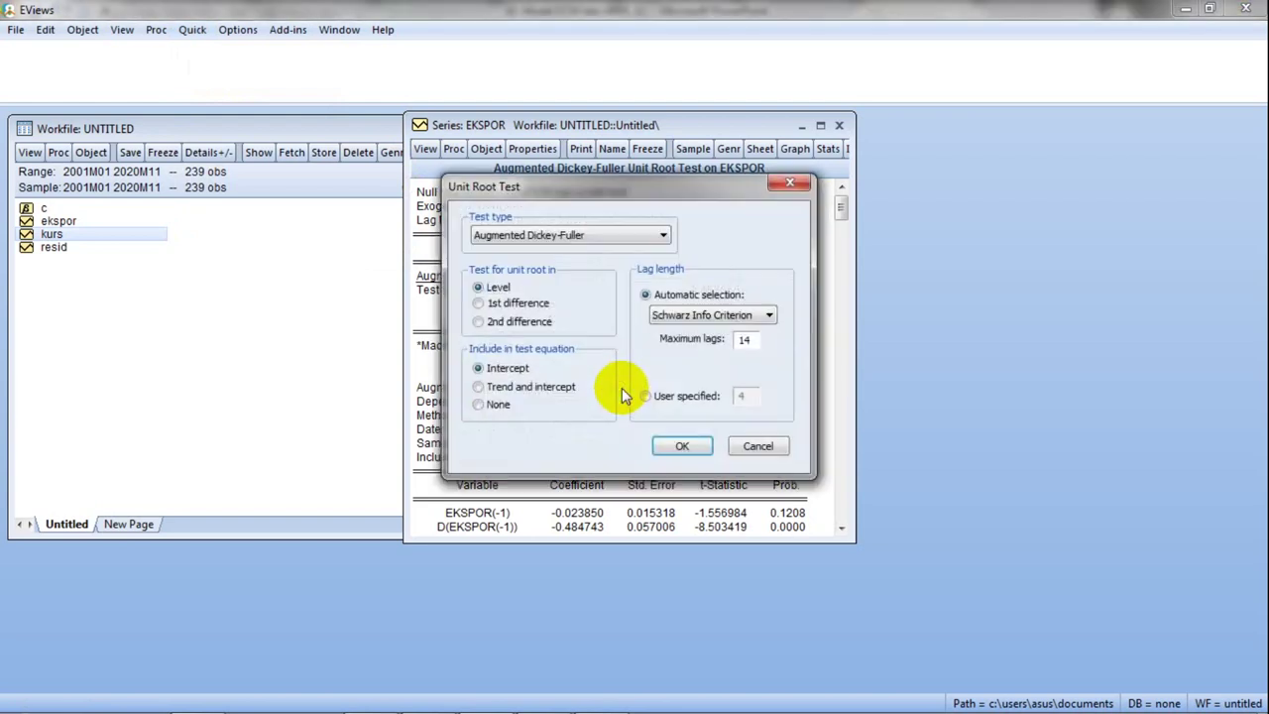
left_click(541, 389)
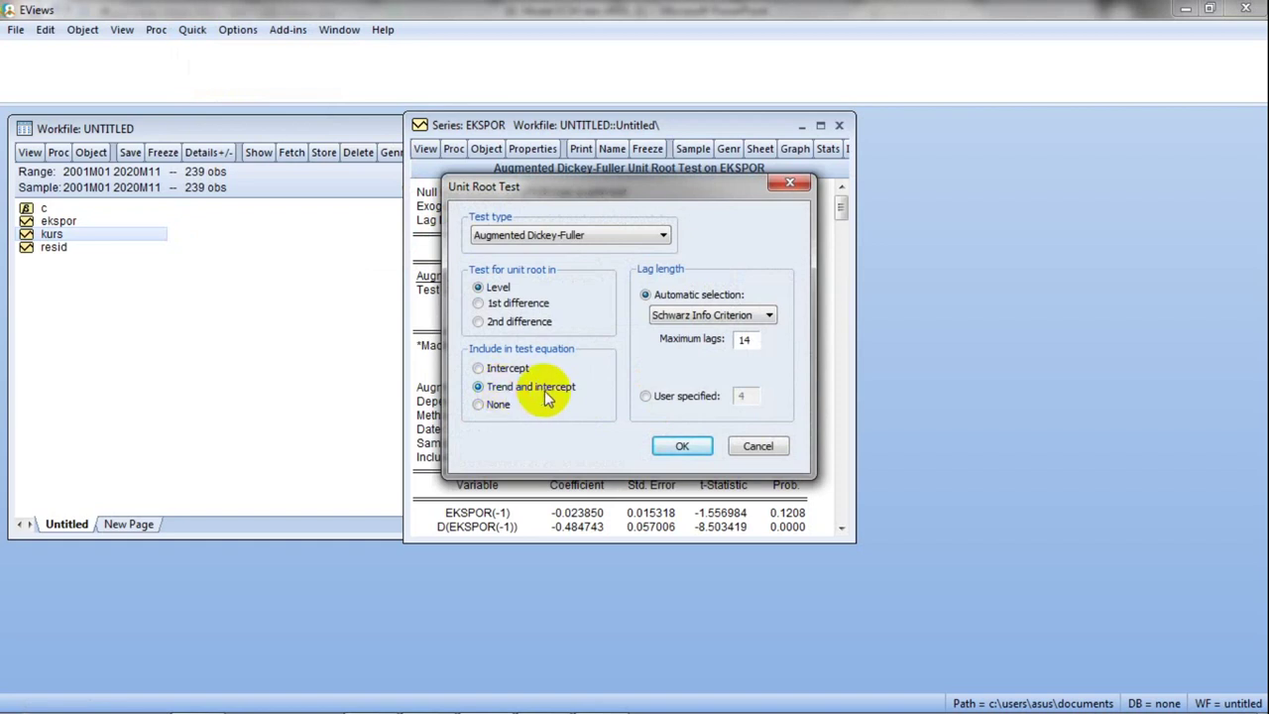
left_click(680, 448)
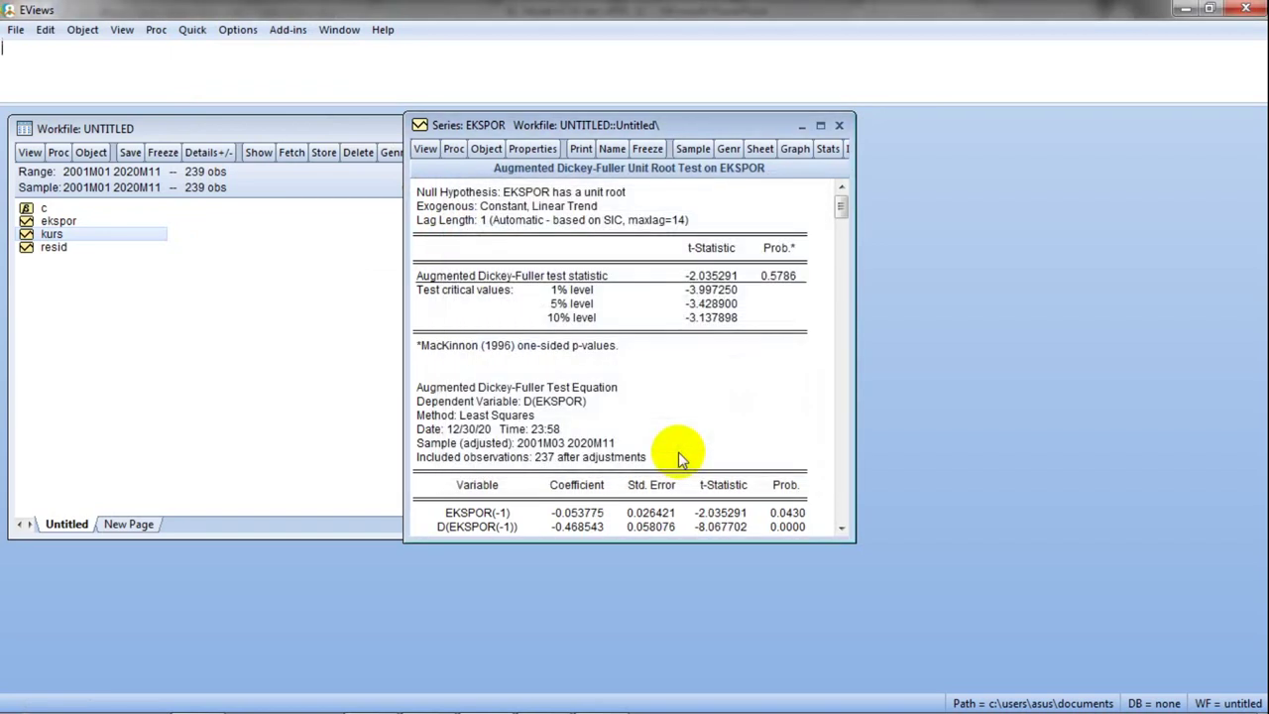
left_click(791, 280)
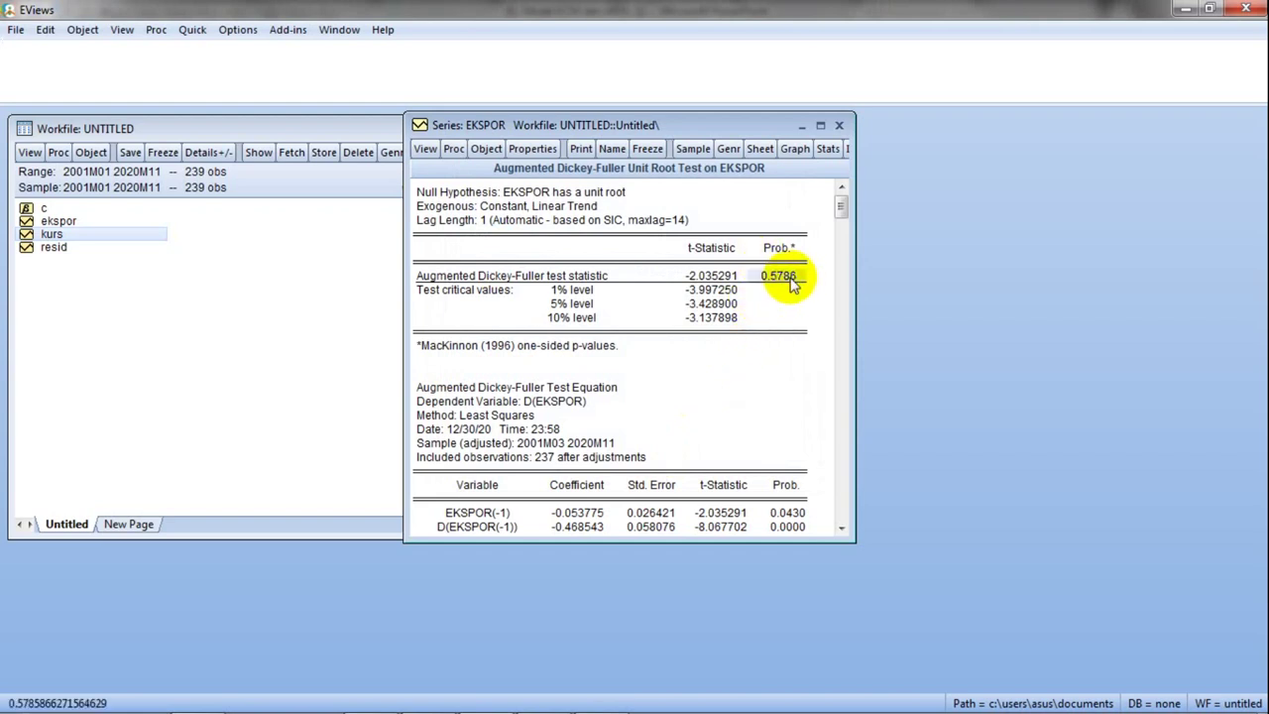
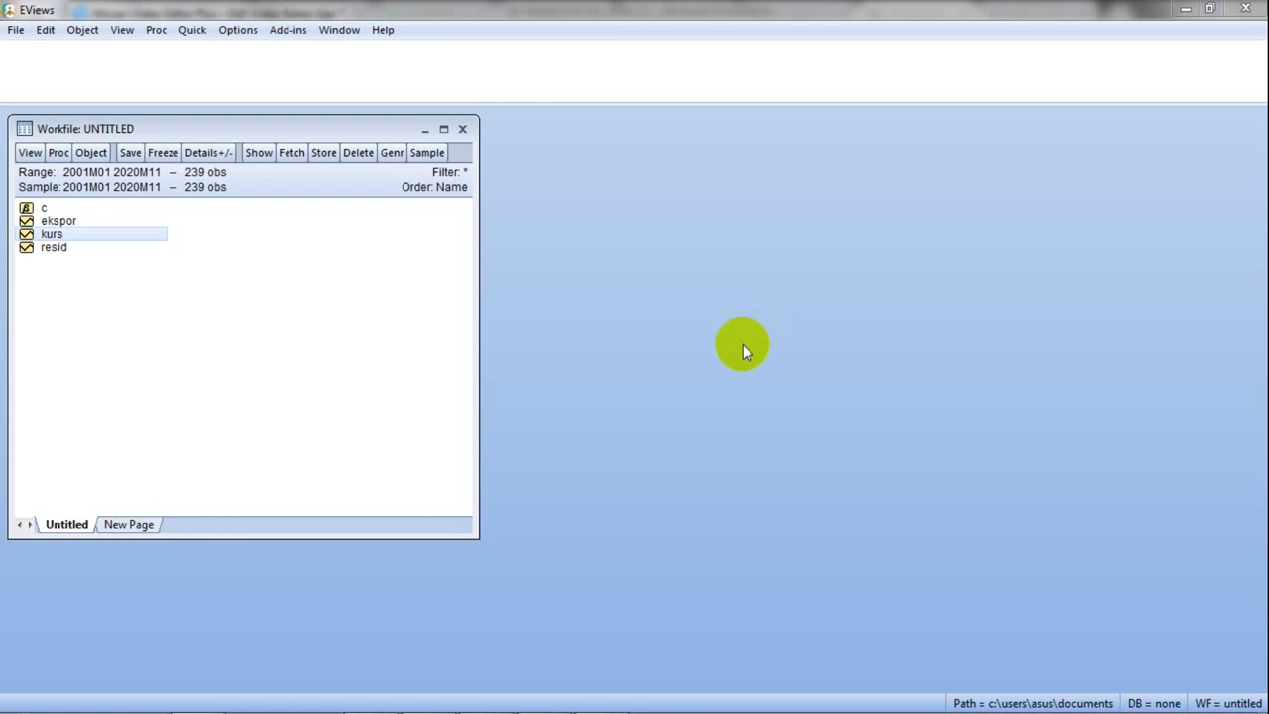
left_click(55, 222)
left_click(54, 235)
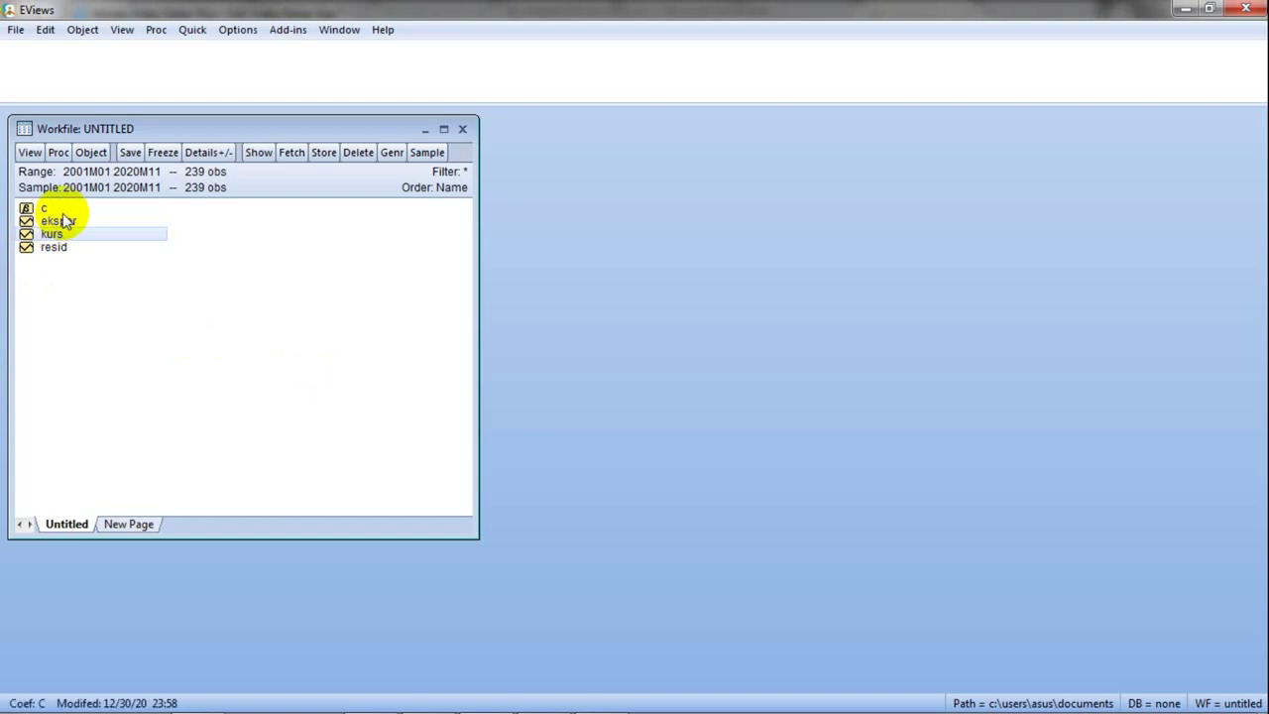
left_click(67, 223)
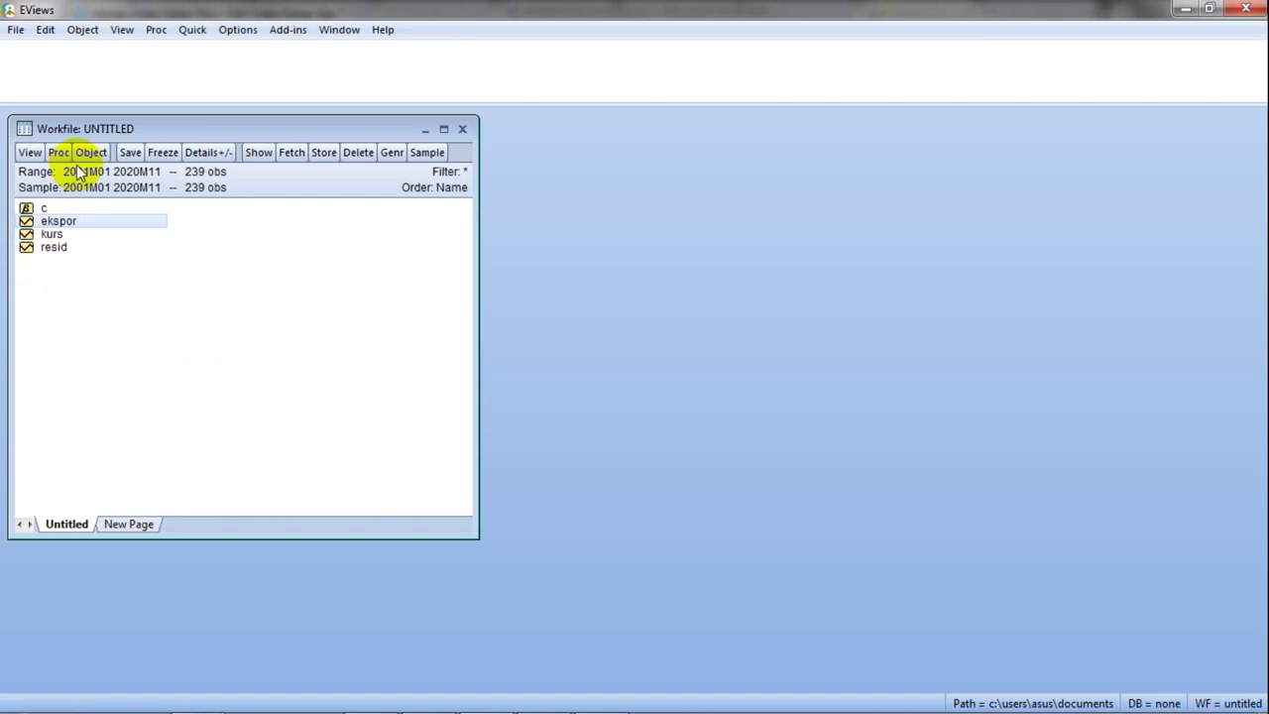
Run the Augmented Dickey-Fuller test on kurs in 1st difference with None, placing the results clear of the workfile to check the probability
left_click(193, 36)
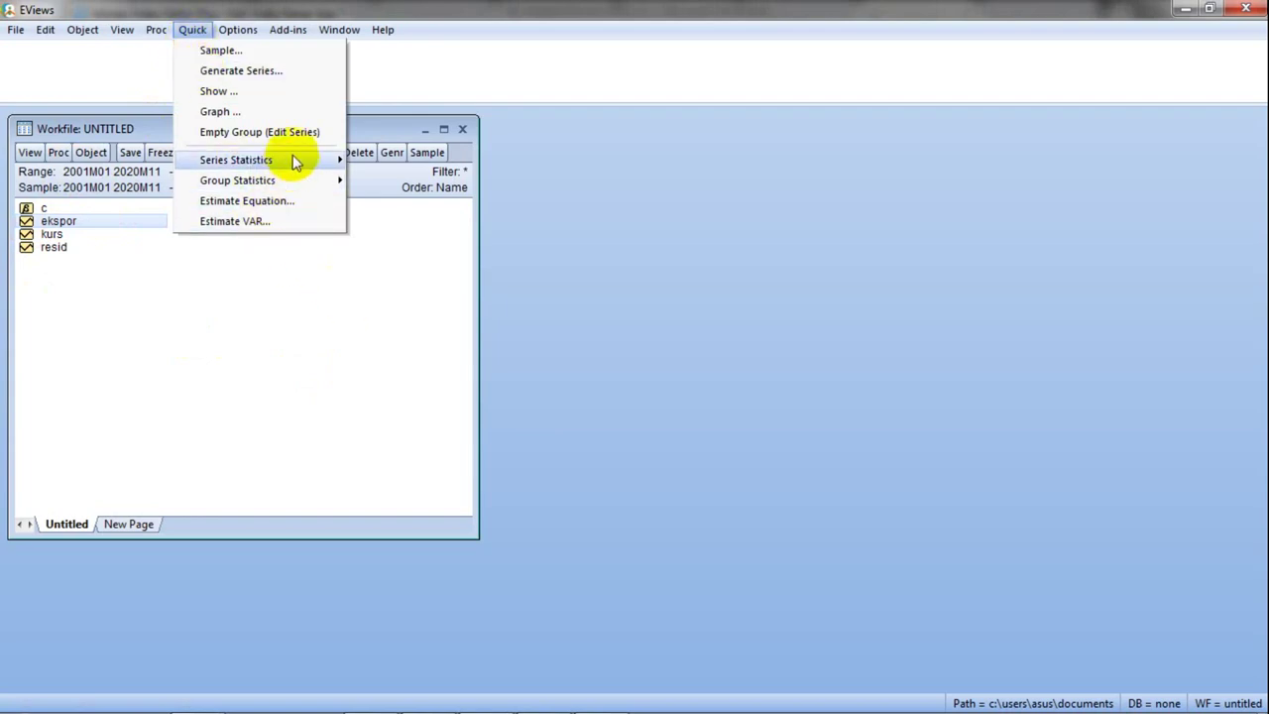
mouse_move(294, 162)
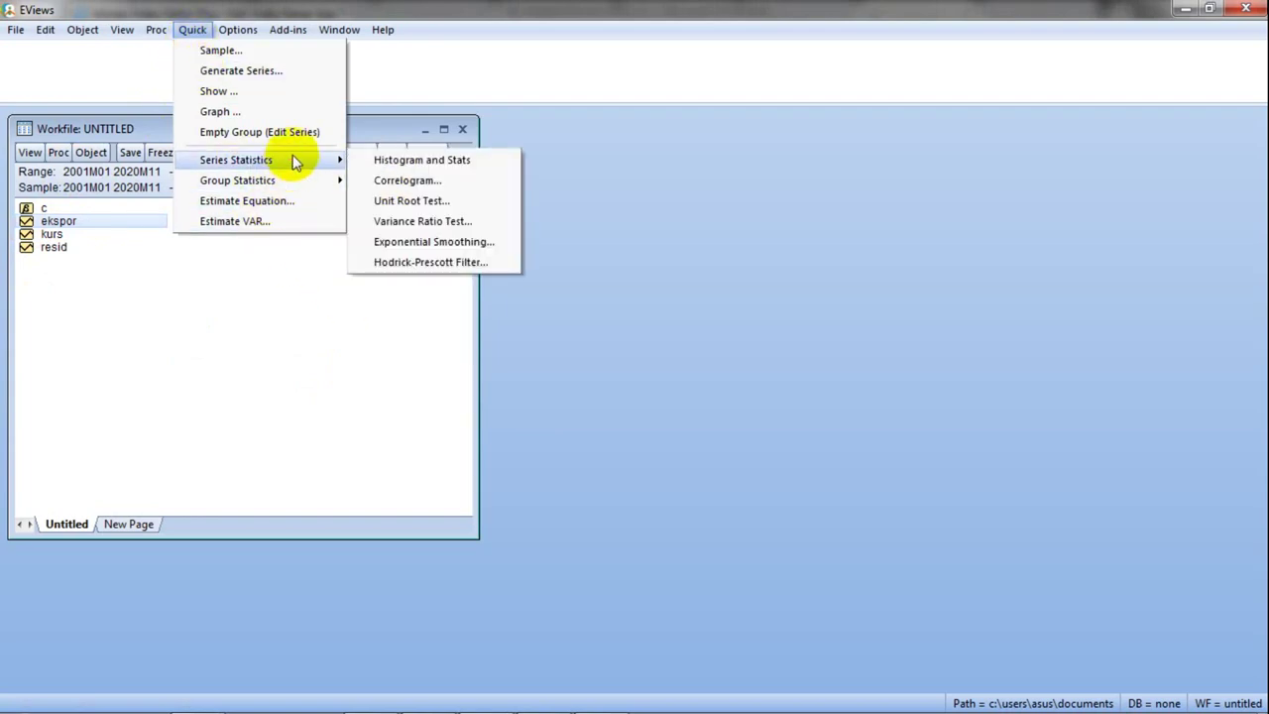
left_click(459, 204)
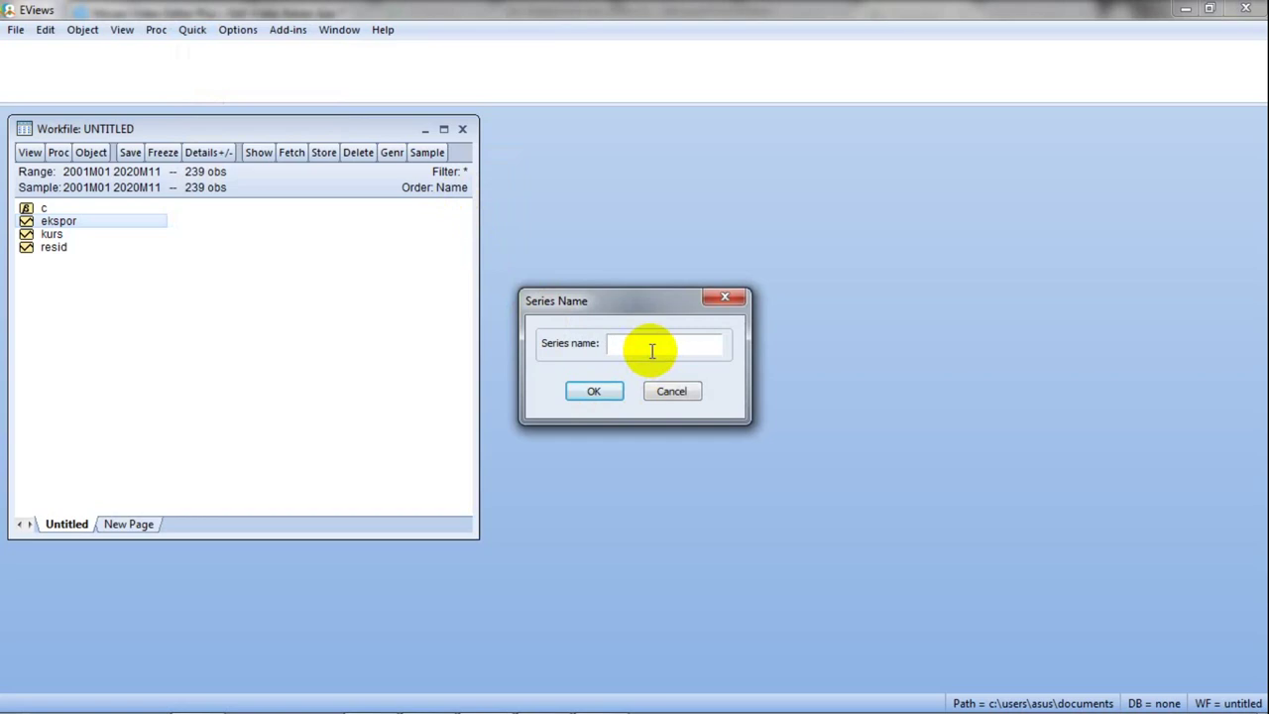
type("kurs")
key("Return")
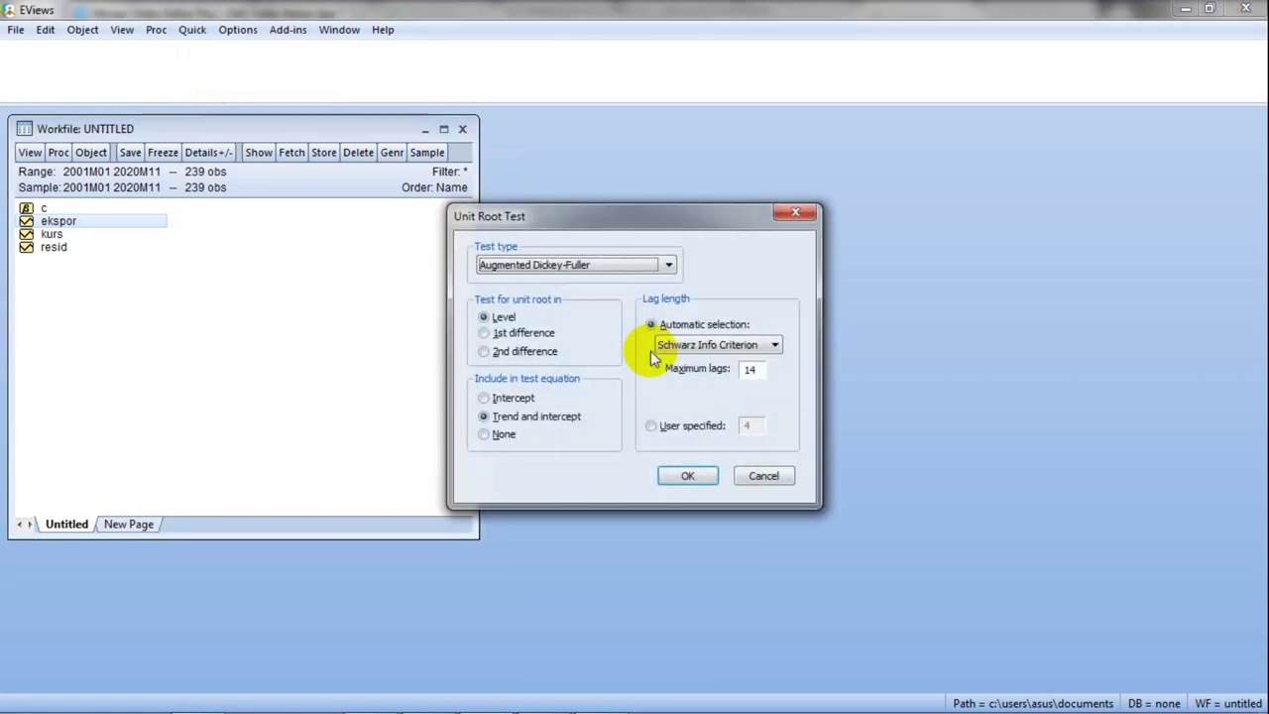
left_click(521, 339)
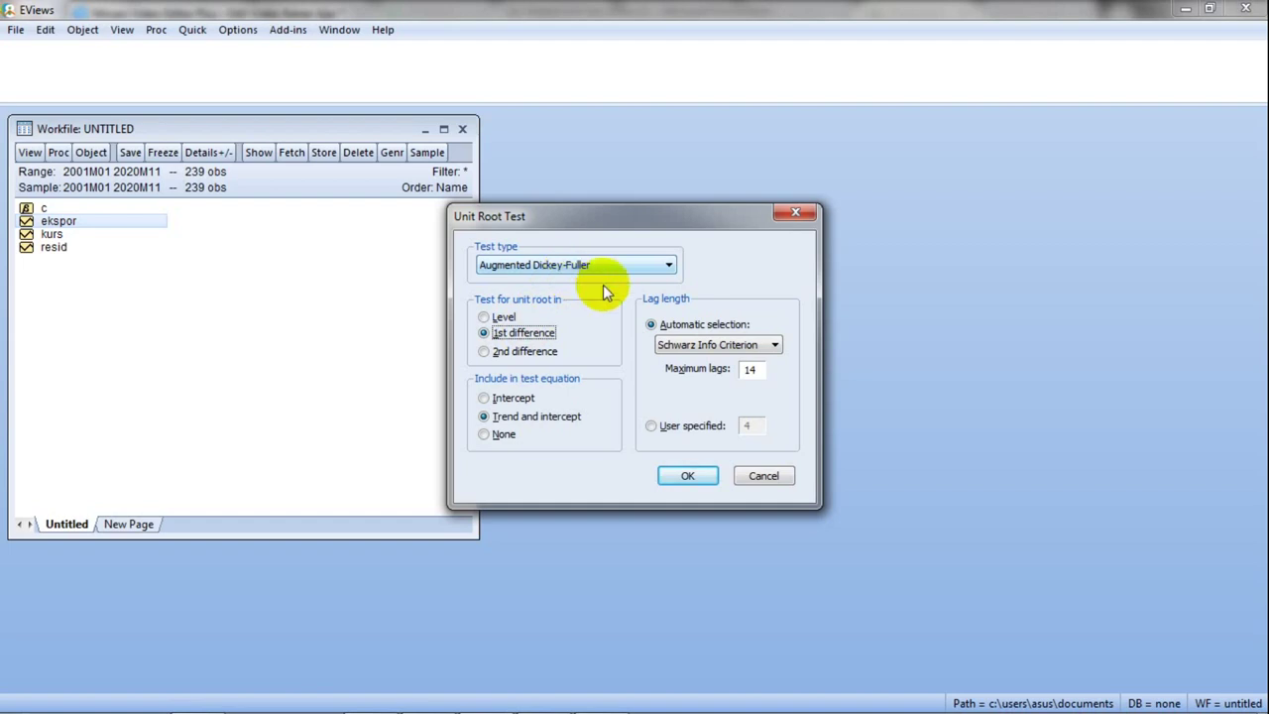
left_click(504, 435)
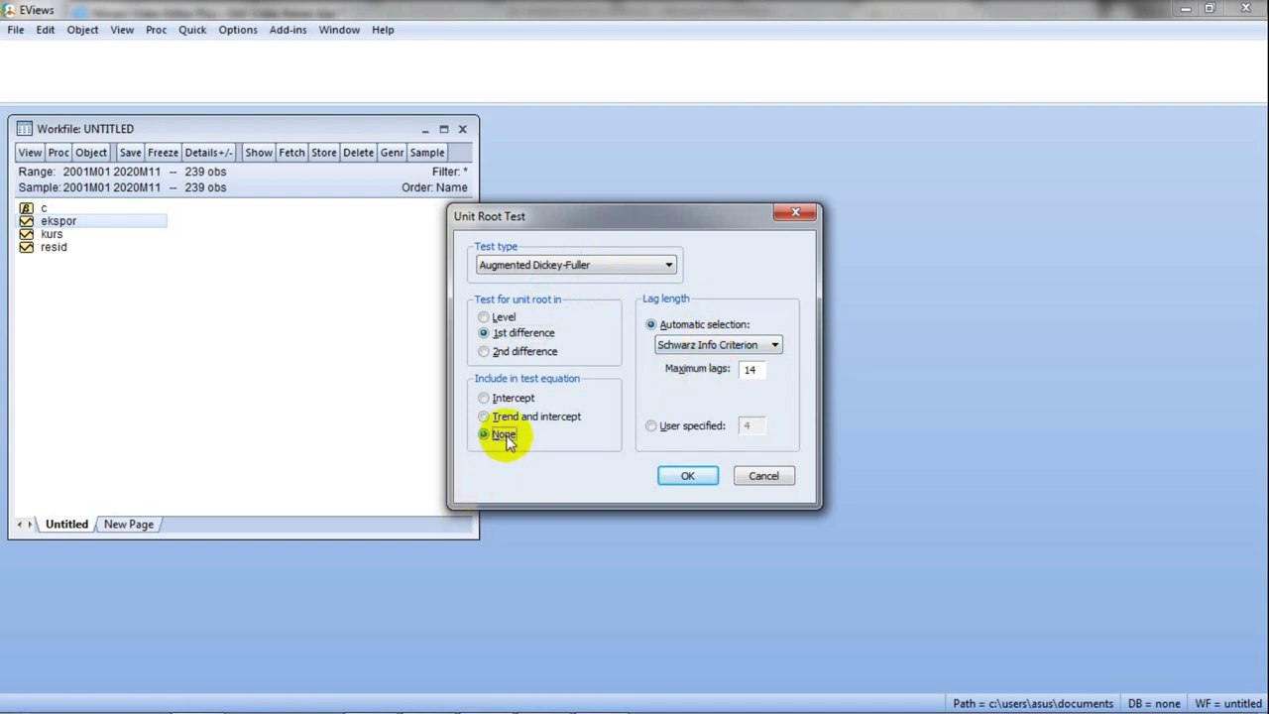
left_click(682, 479)
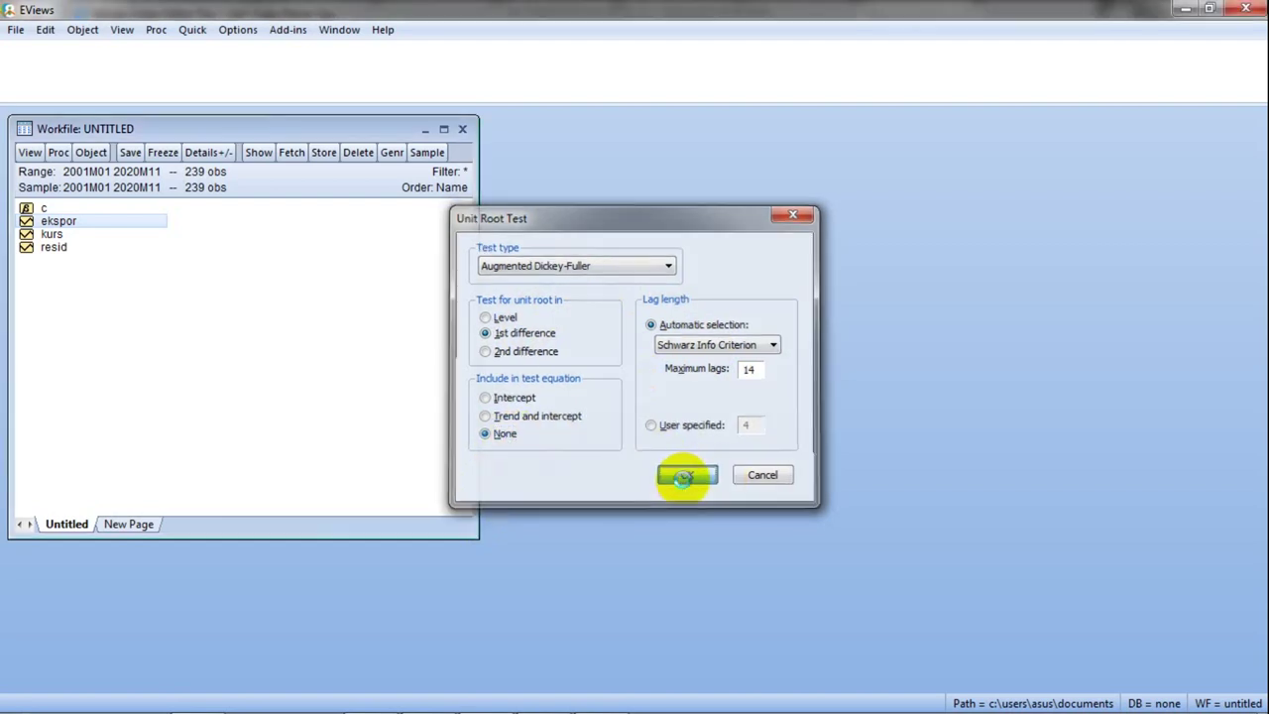
left_click_drag(607, 151, 1095, 133)
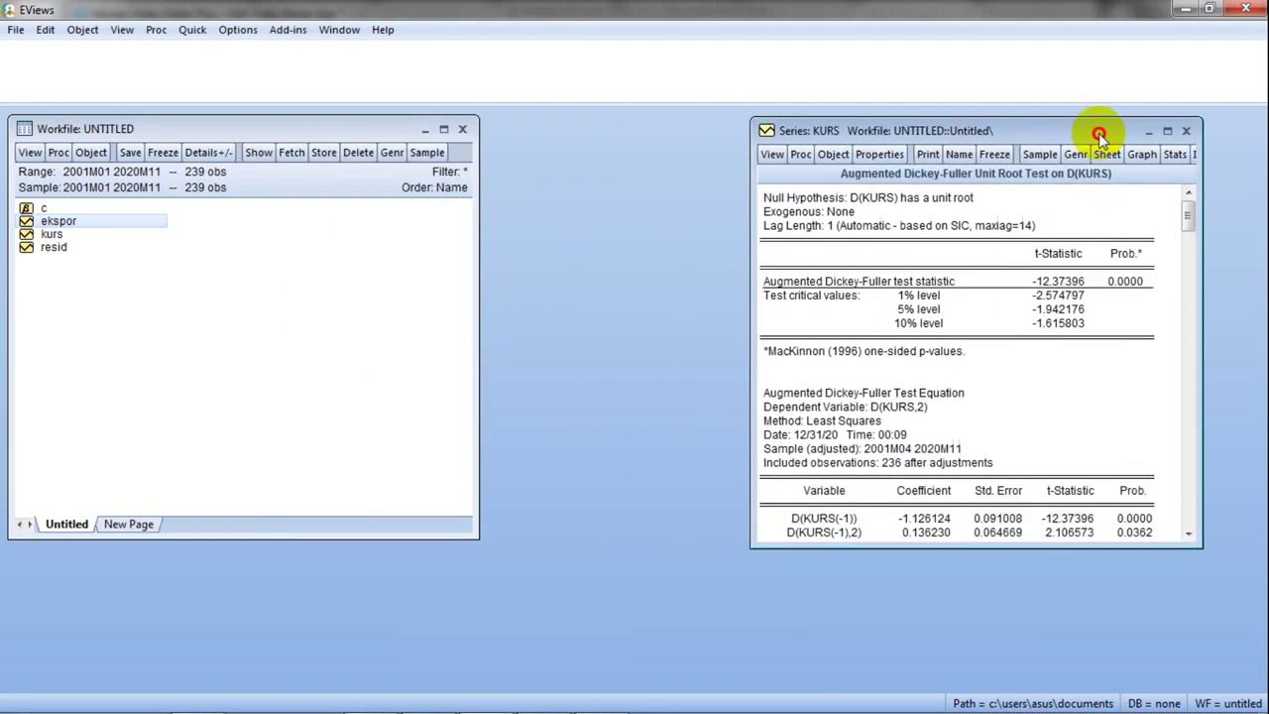
left_click(1145, 283)
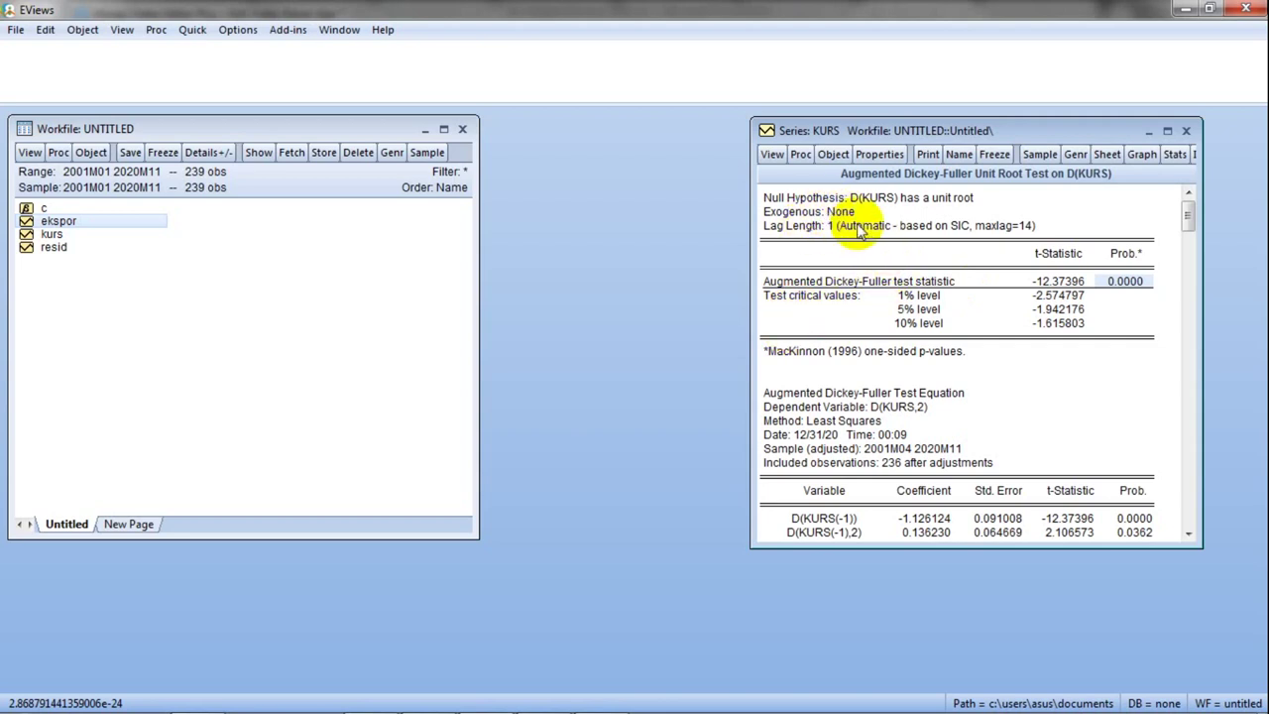
Run the Augmented Dickey-Fuller test on kurs in 1st difference with Intercept in the test equation and check its probability
left_click(192, 30)
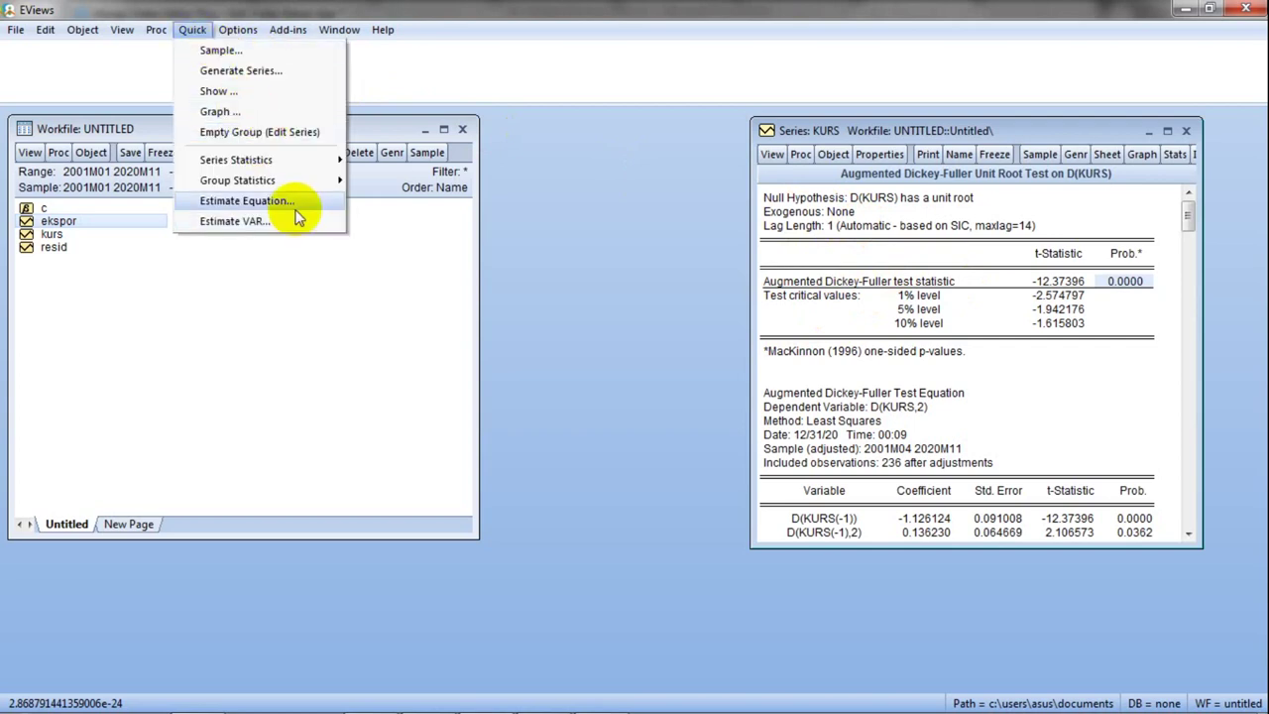
mouse_move(295, 165)
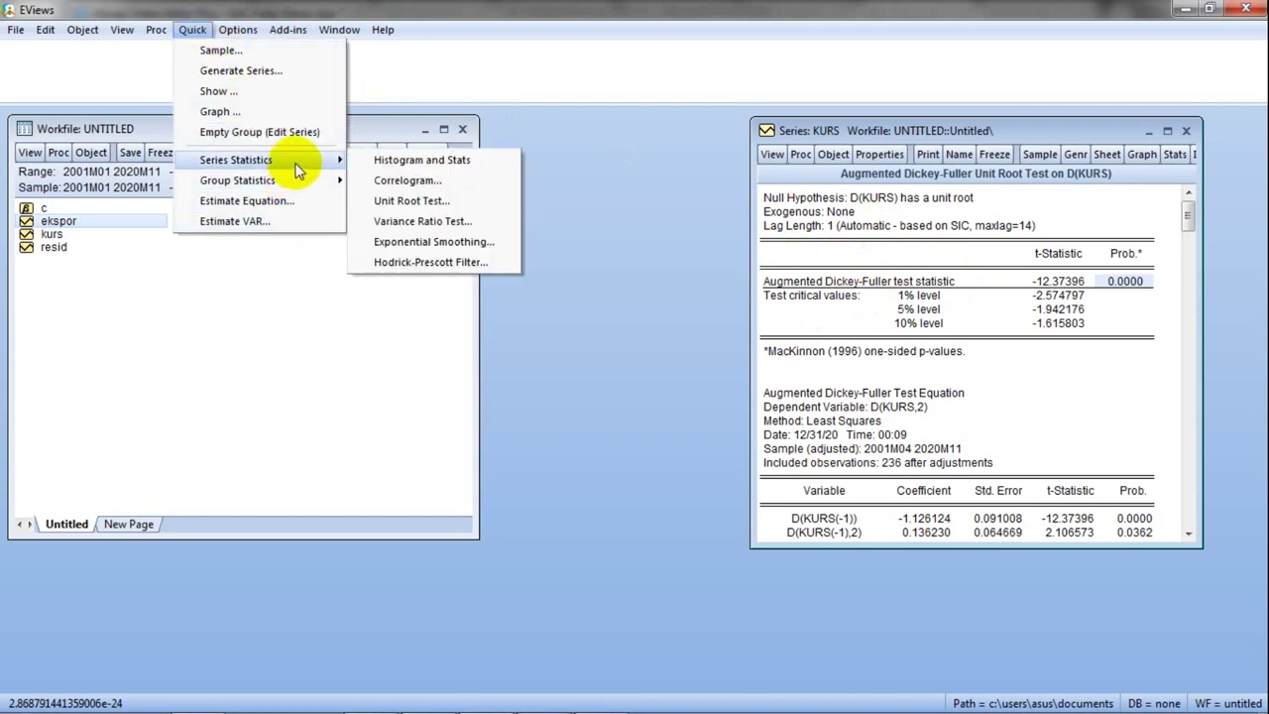
left_click(440, 203)
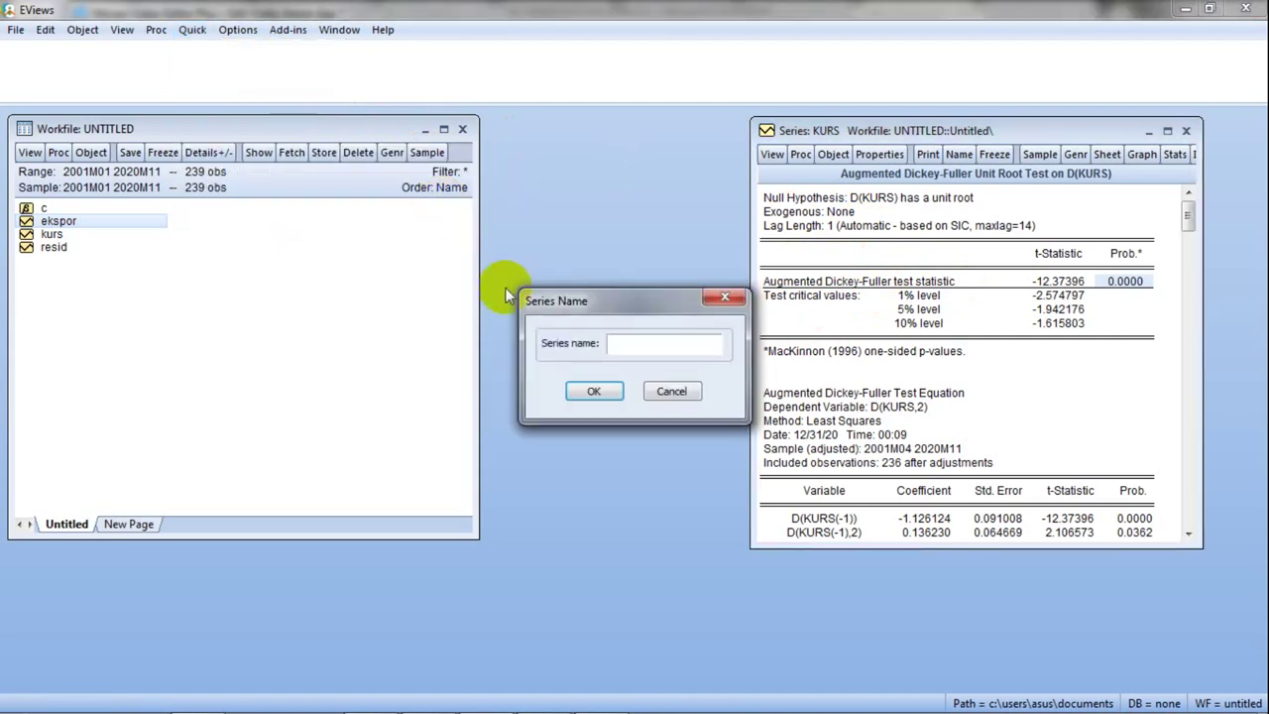
type("kurs")
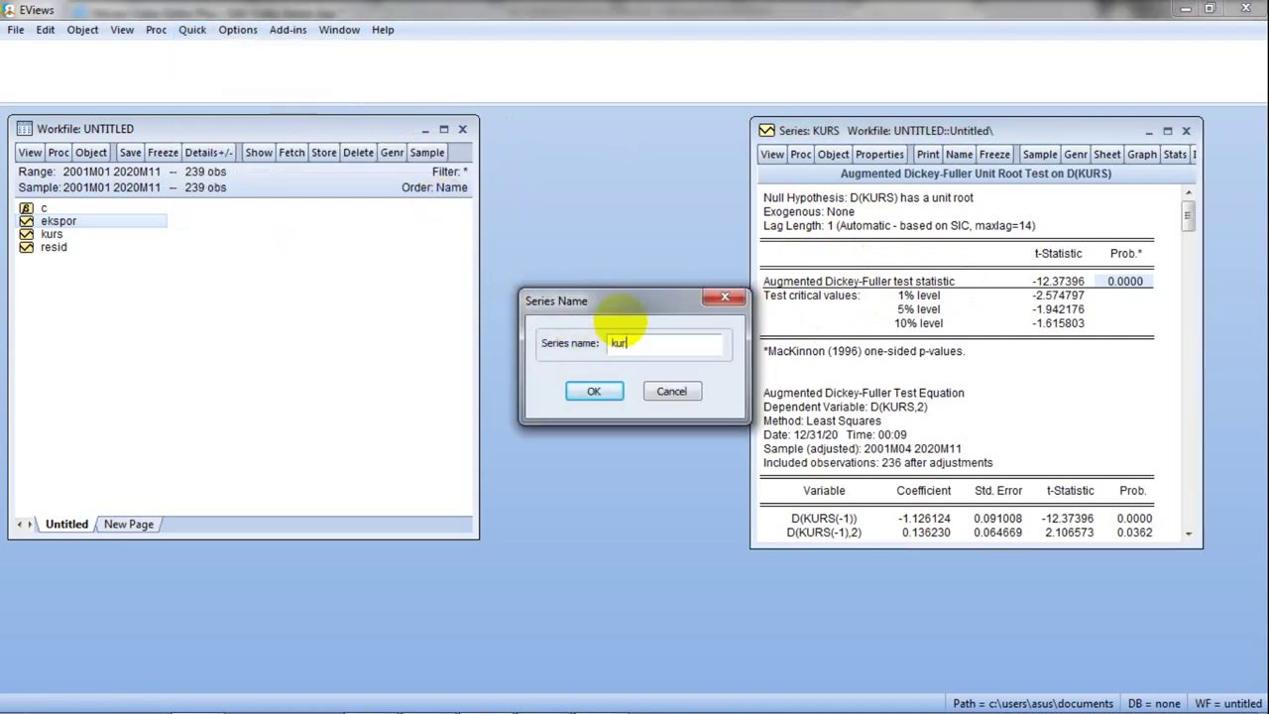
left_click(584, 397)
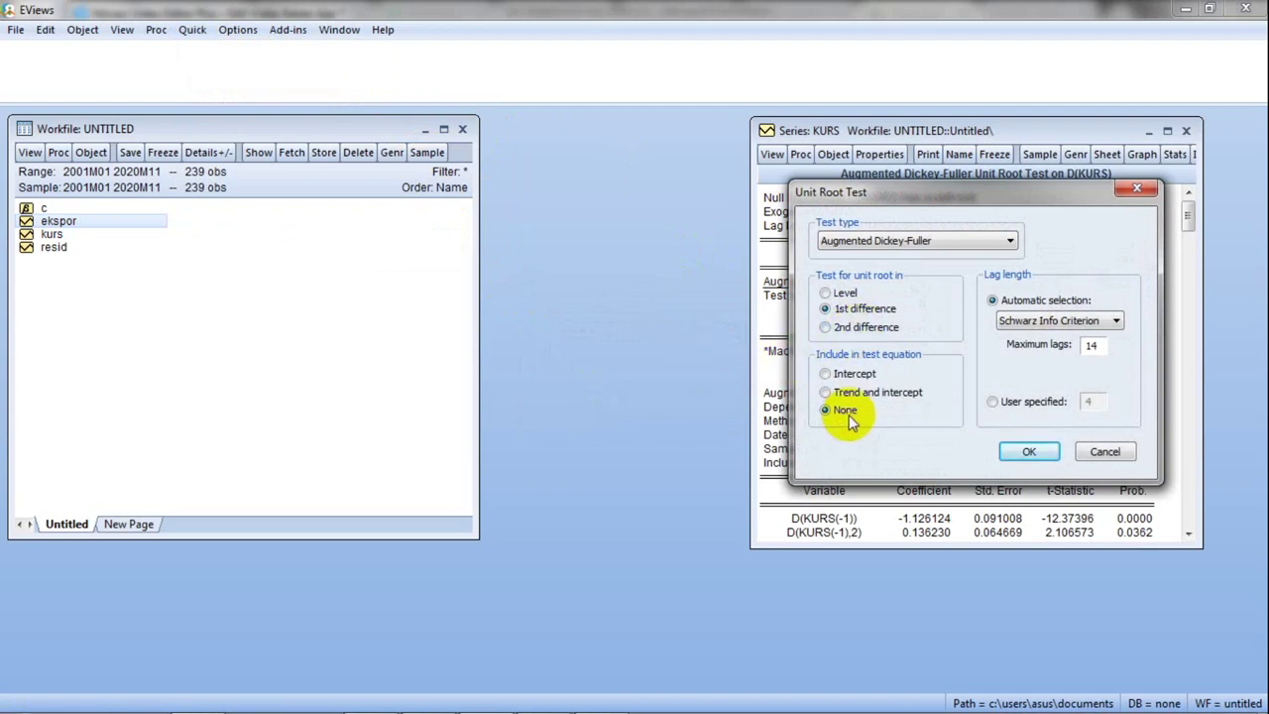
left_click(858, 376)
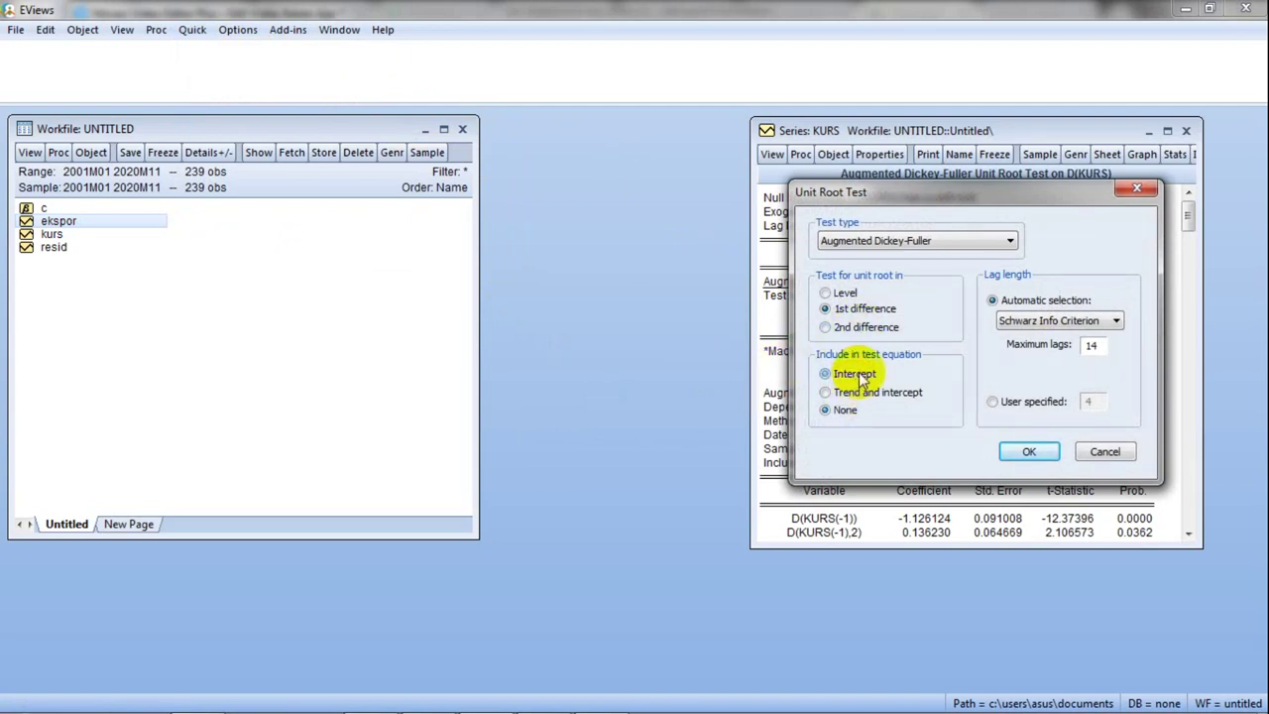
left_click(1031, 452)
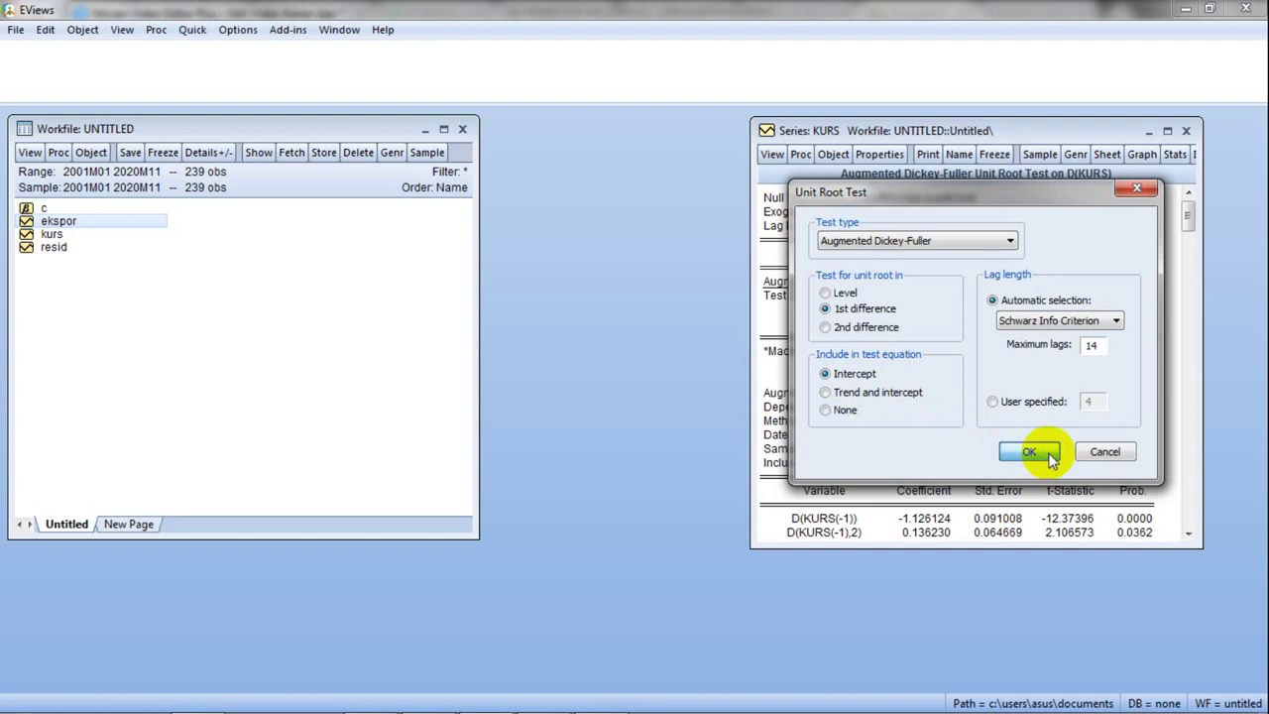
left_click(1128, 290)
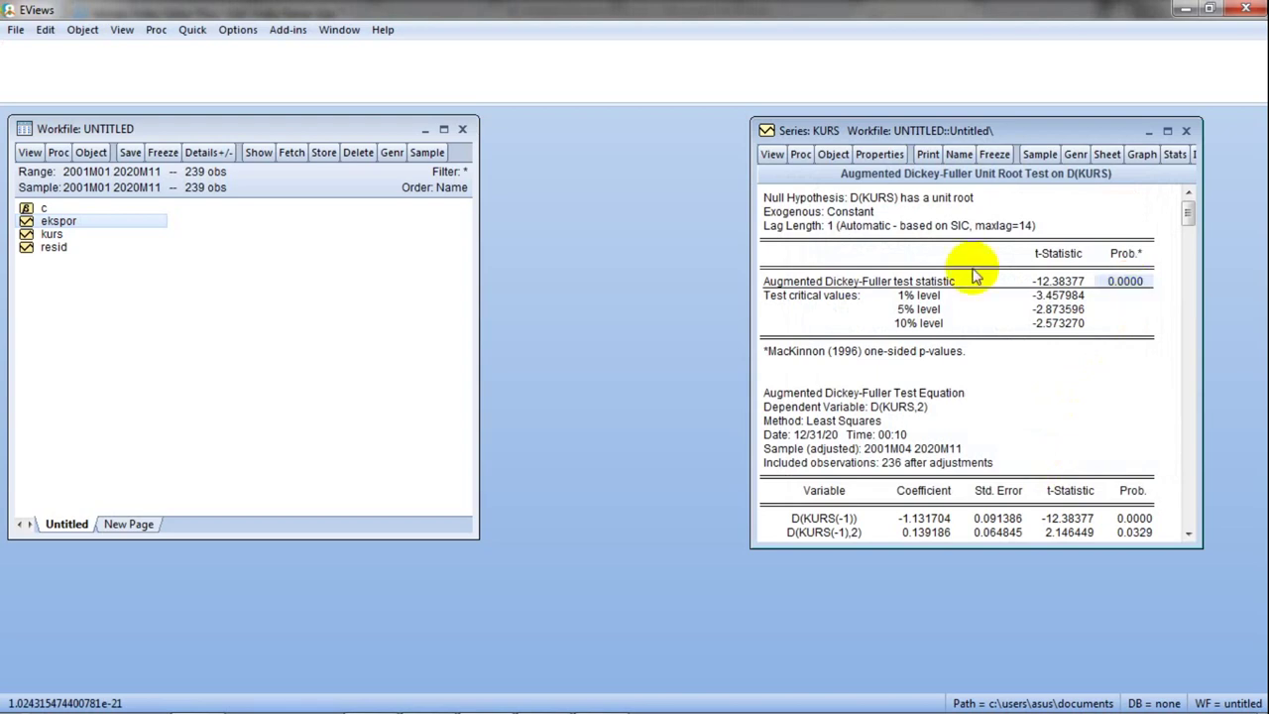
Run the Augmented Dickey-Fuller test on kurs in 1st difference with Trend and intercept in the test equation and check its probability
left_click(195, 30)
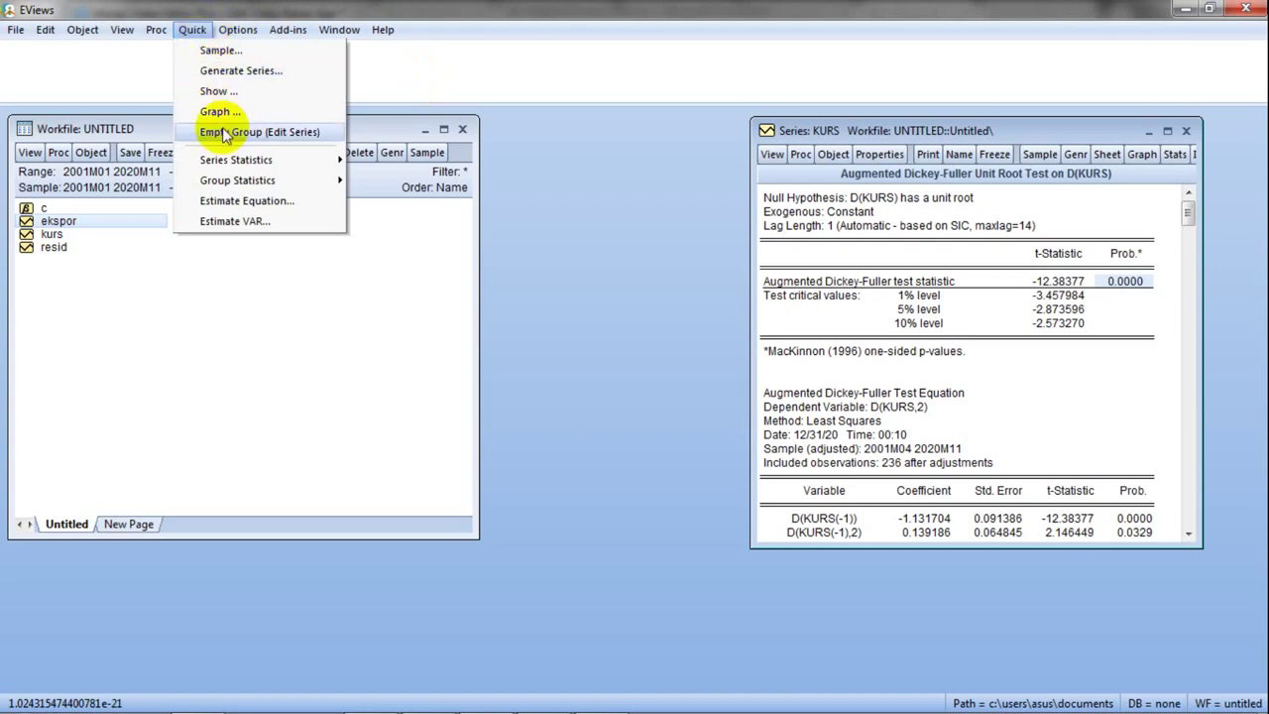
mouse_move(238, 168)
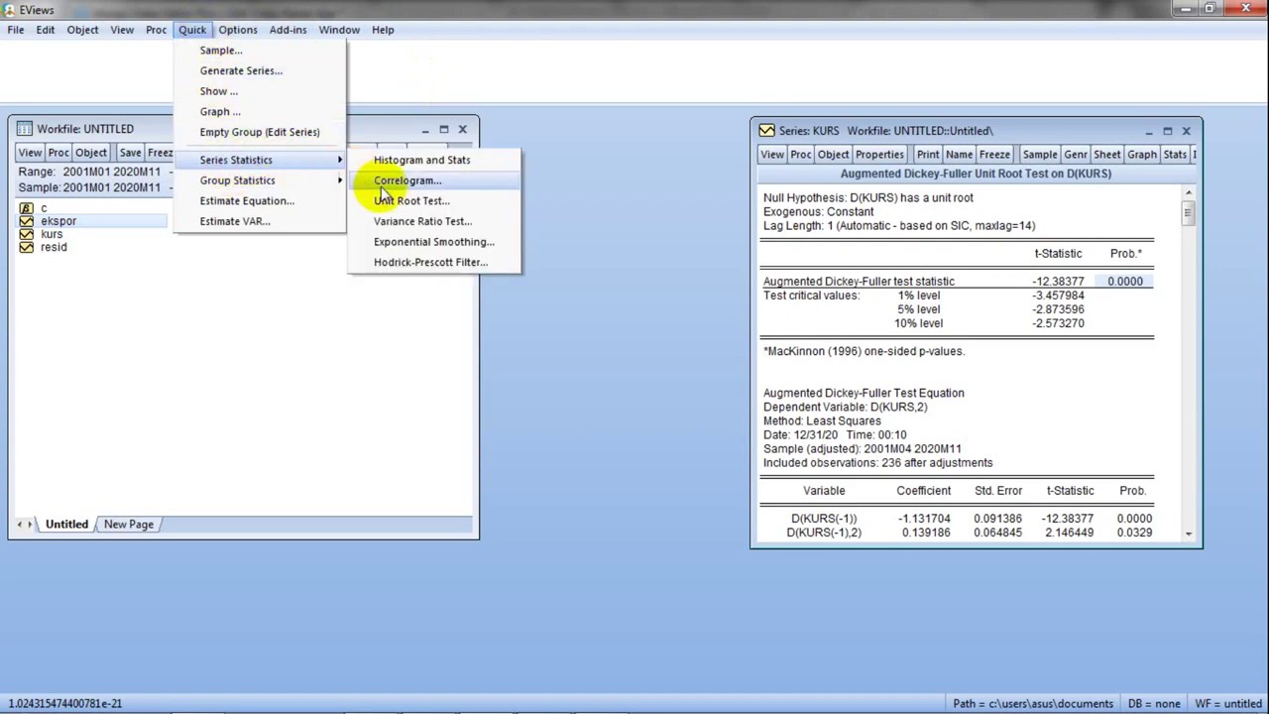
left_click(414, 201)
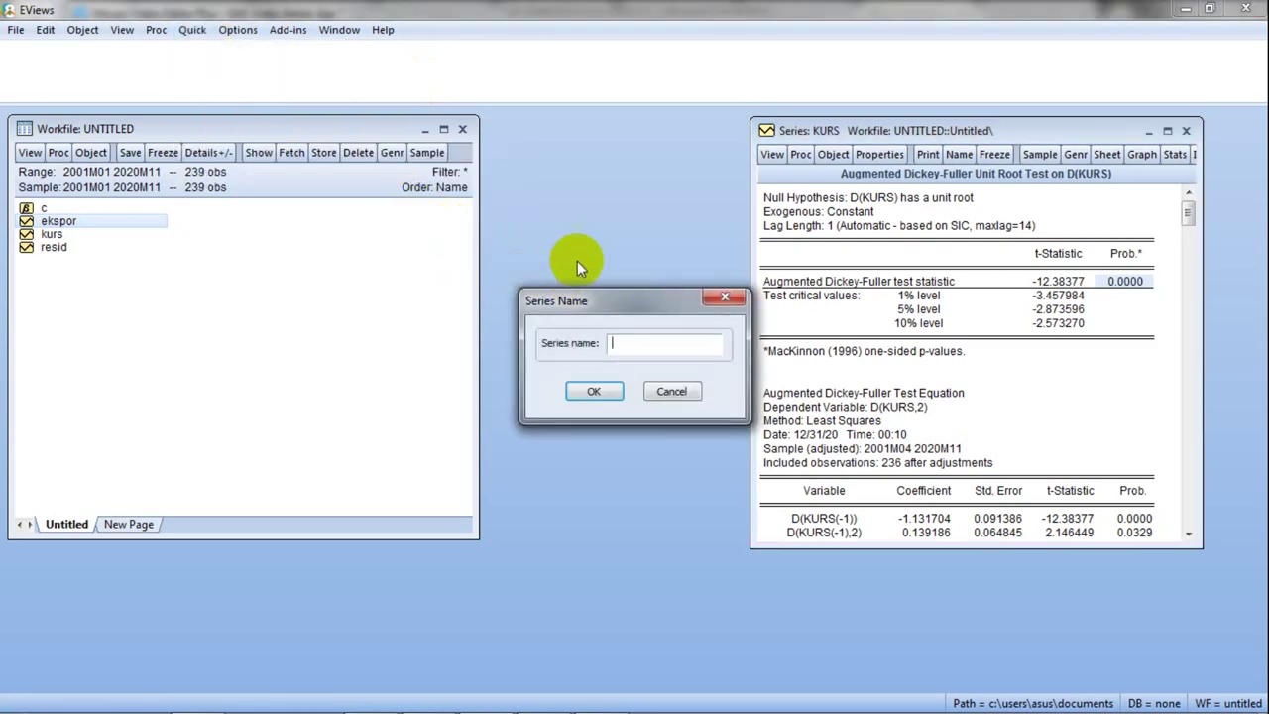
type("kurs")
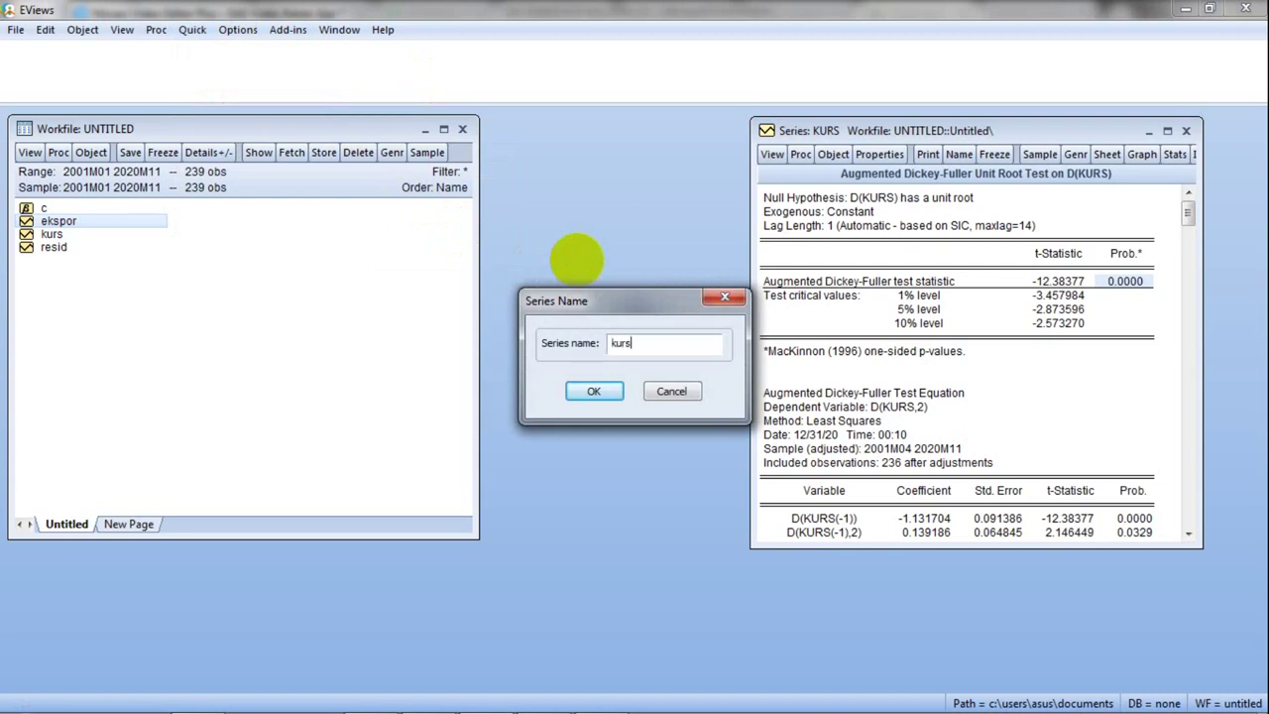
left_click(593, 390)
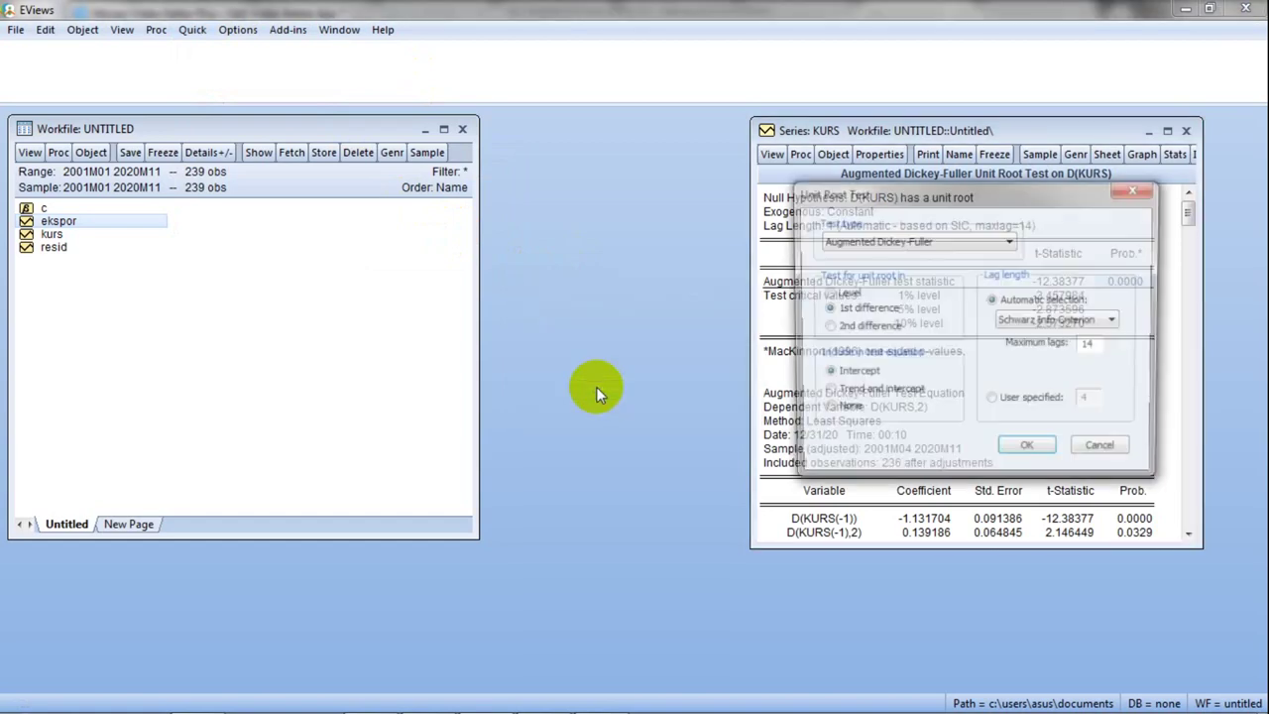
left_click(852, 396)
left_click(1027, 451)
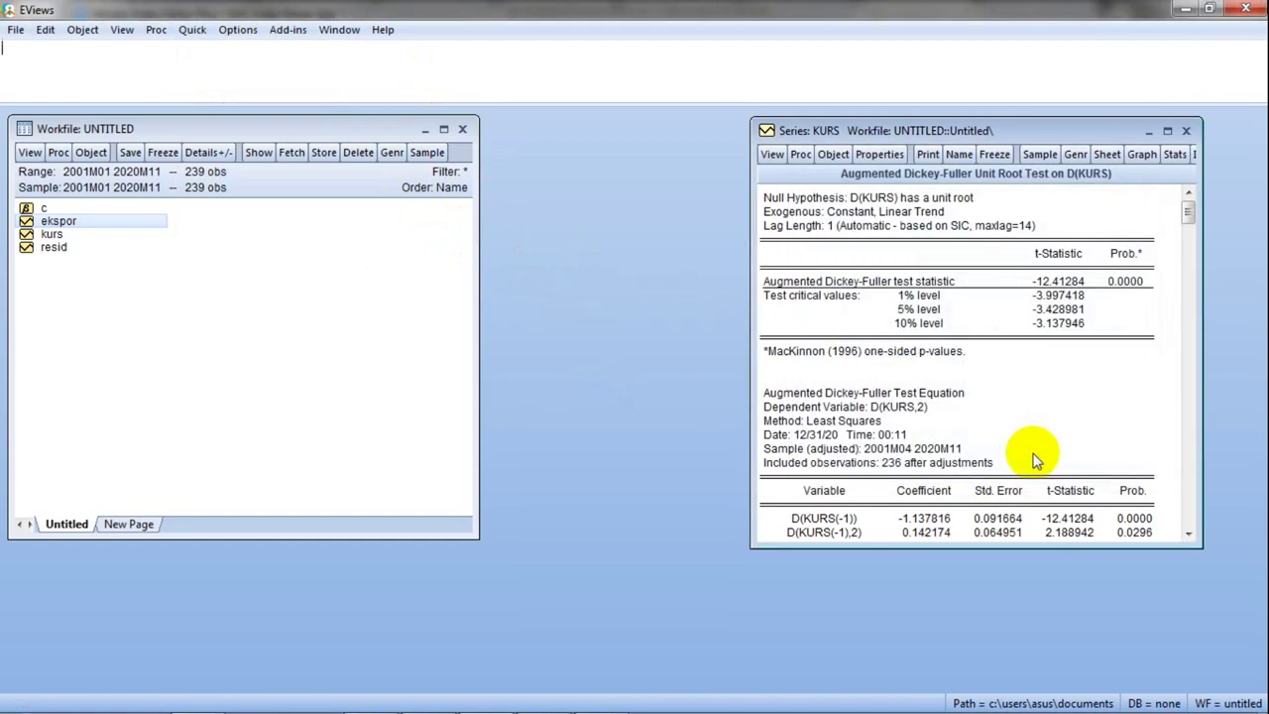
left_click(1139, 281)
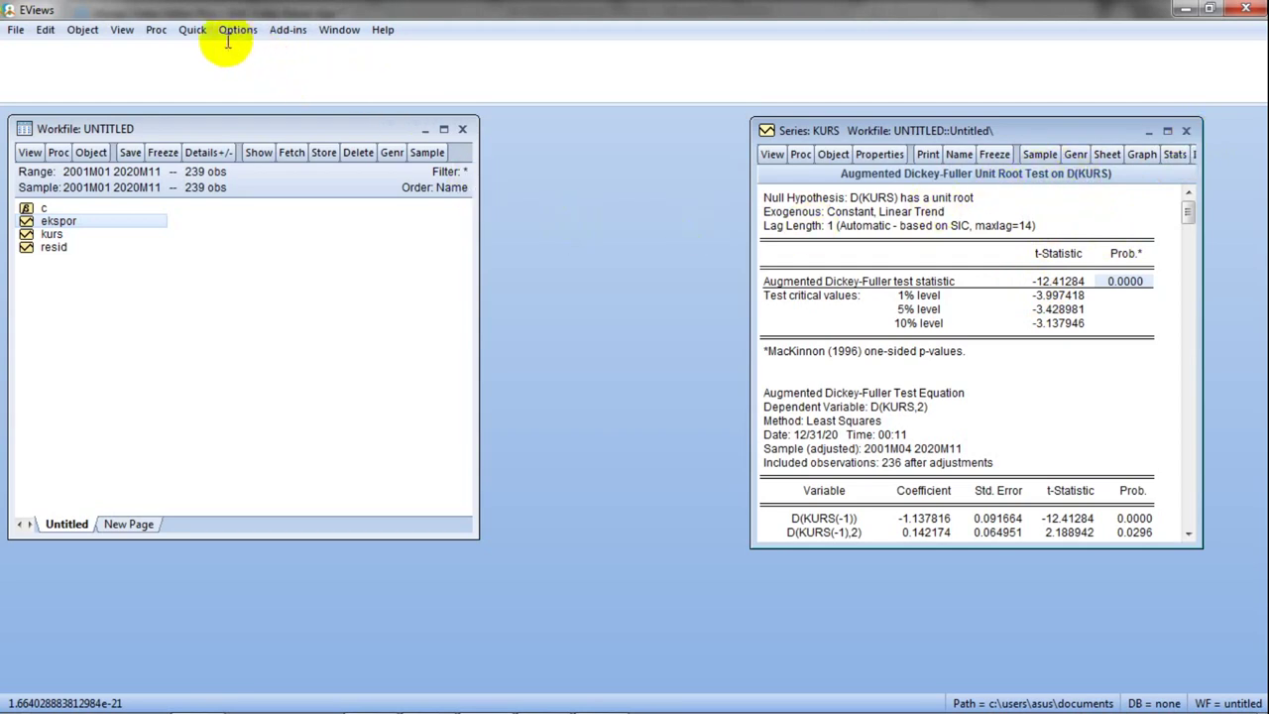
Run the Augmented Dickey-Fuller test on ekspor in 1st difference with None in the test equation and check its probability
left_click(194, 31)
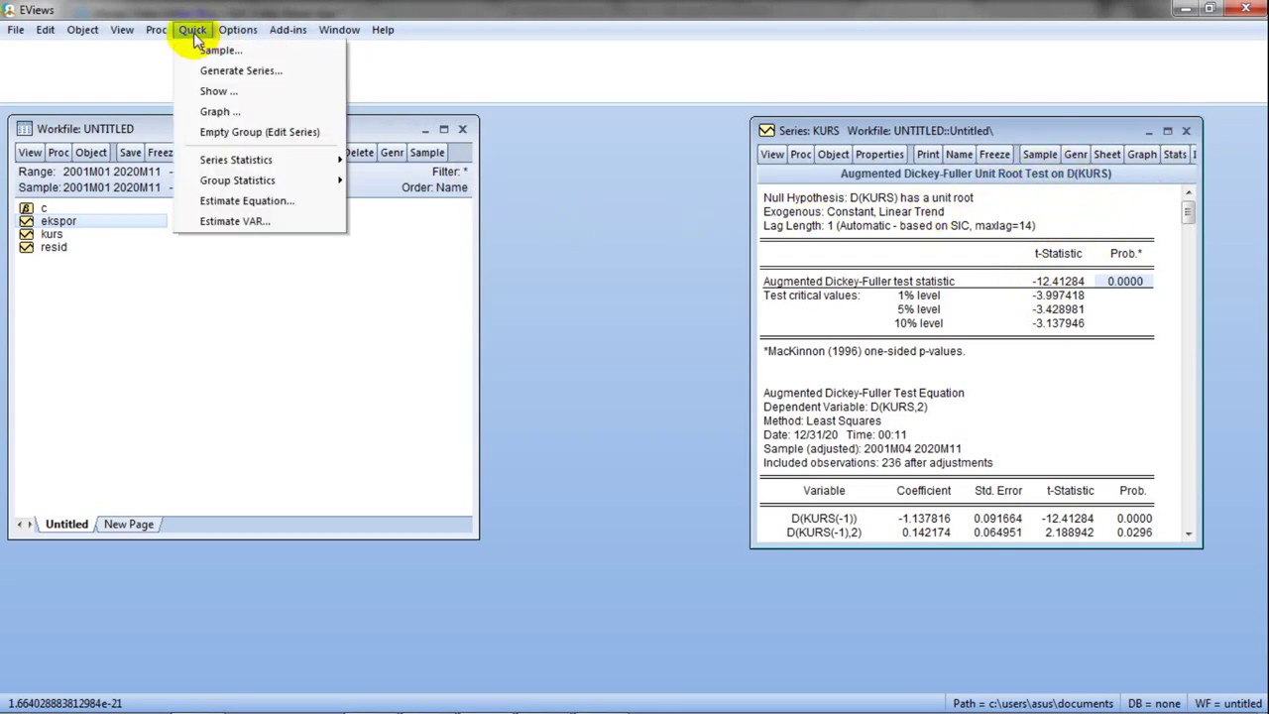
mouse_move(255, 163)
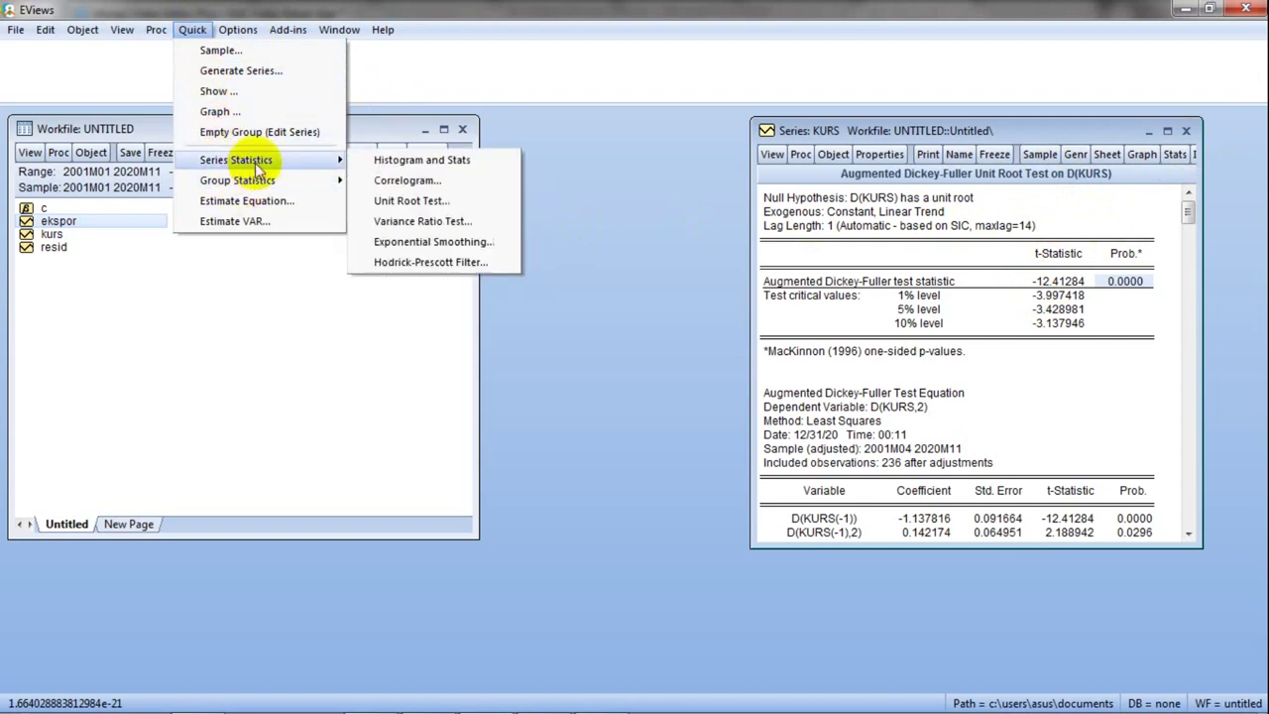
left_click(419, 199)
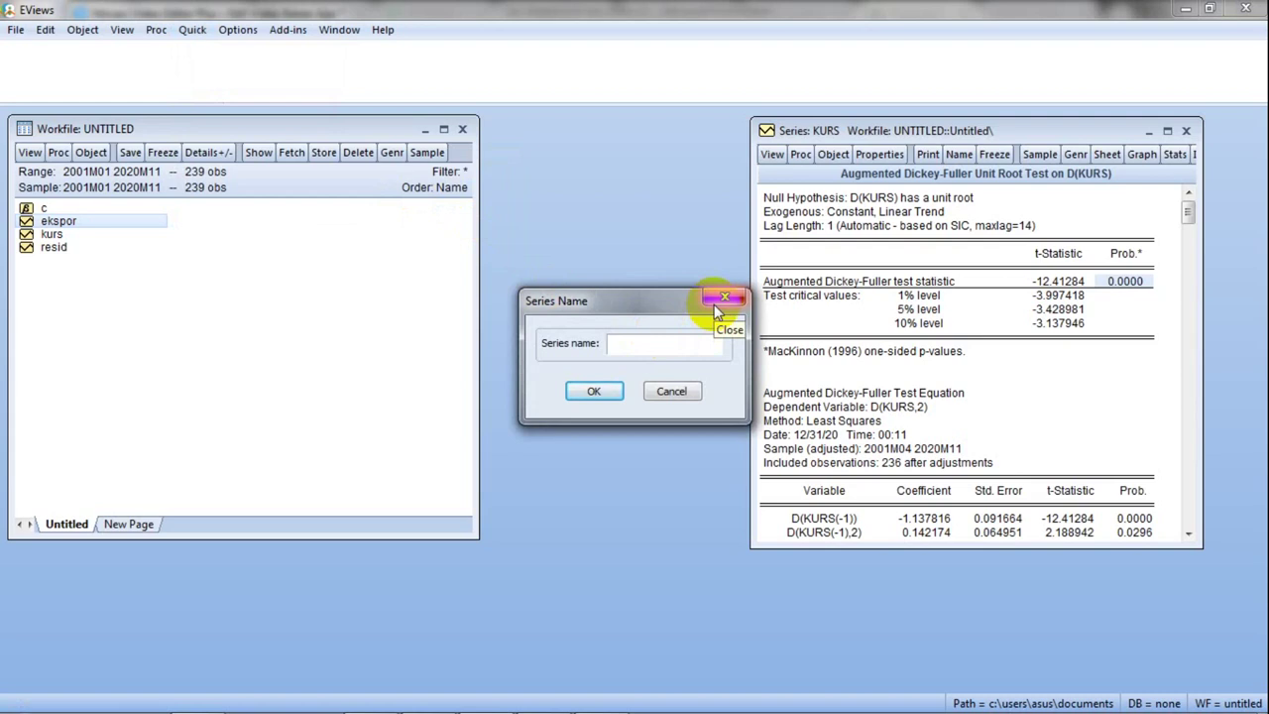
type("ekspor")
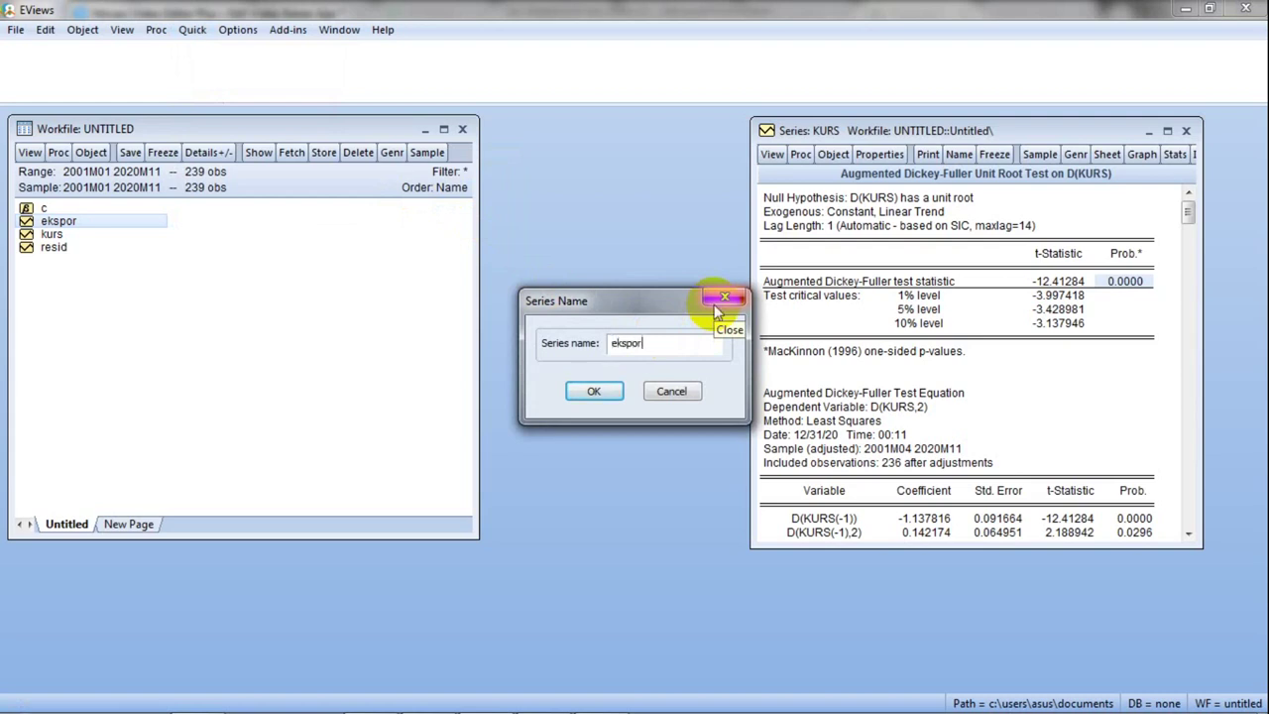
left_click(599, 401)
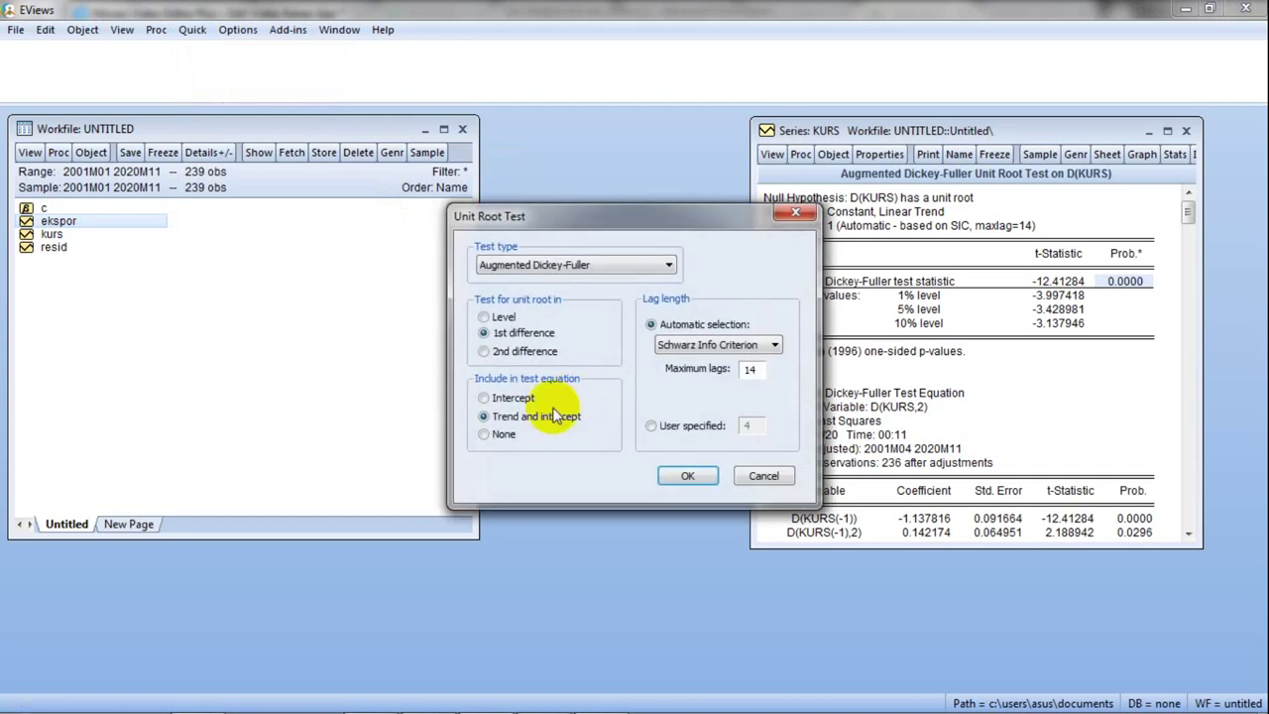
left_click(501, 441)
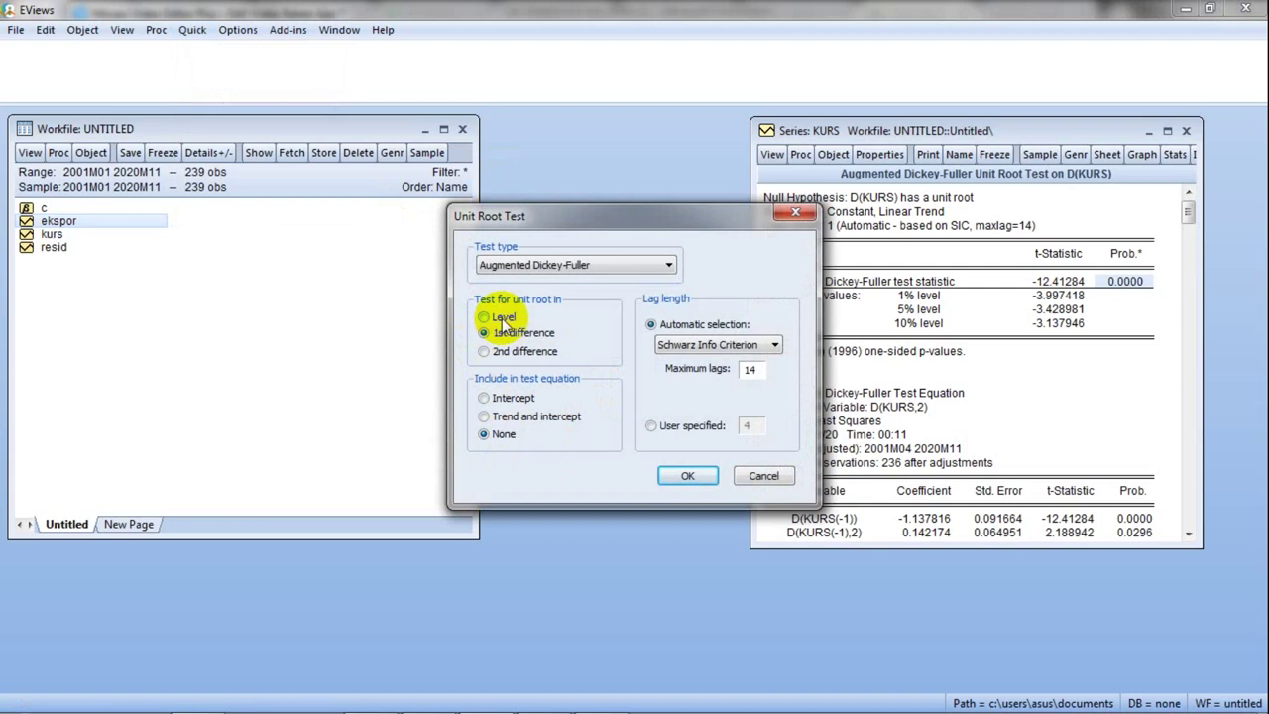
left_click(687, 479)
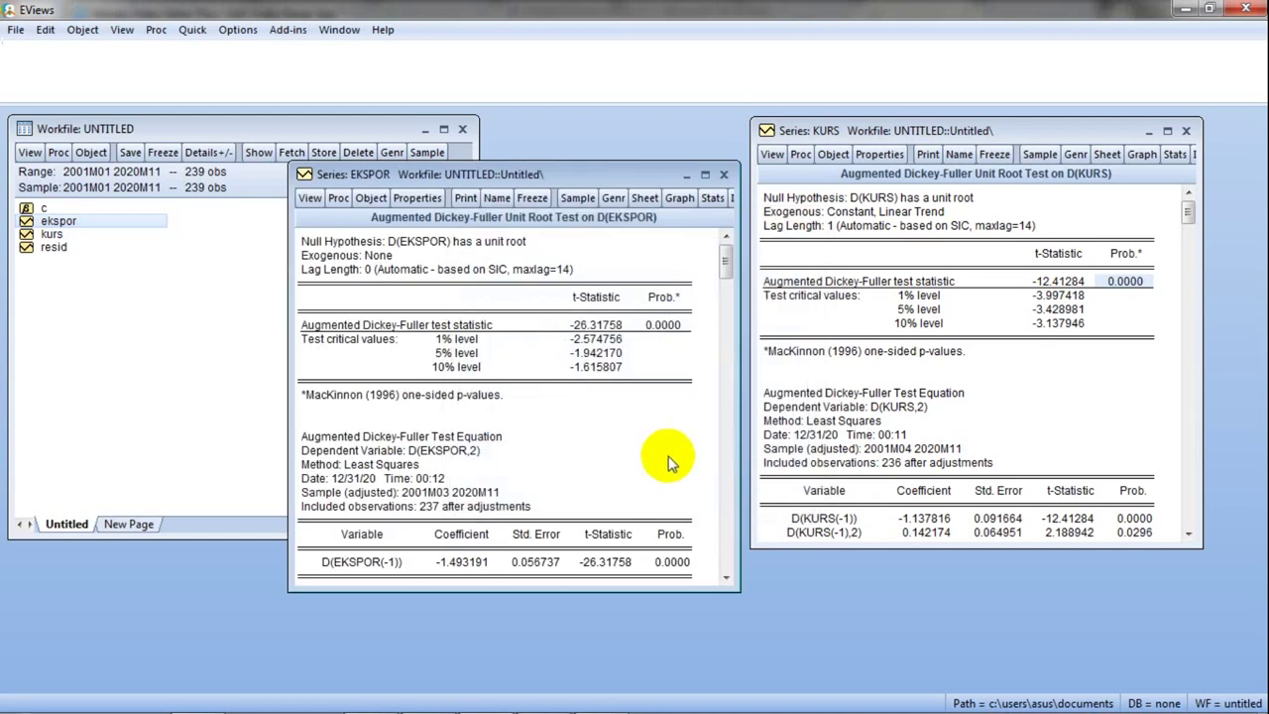
left_click(668, 330)
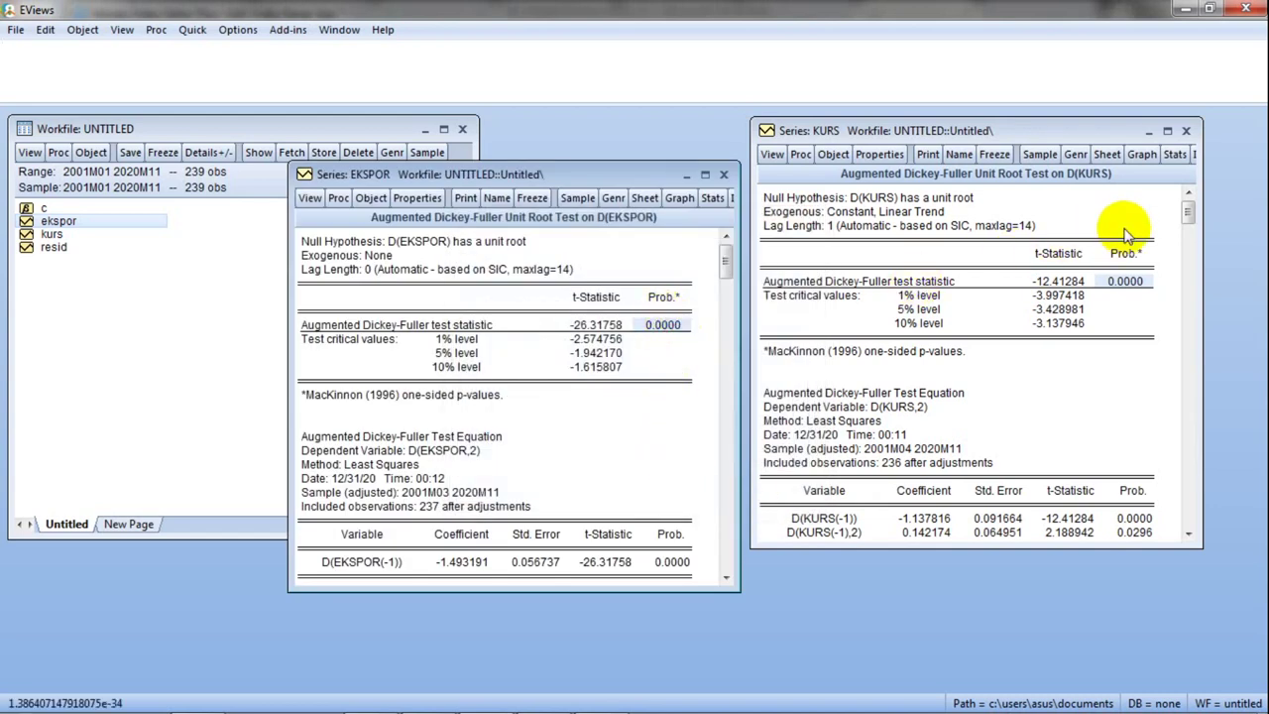
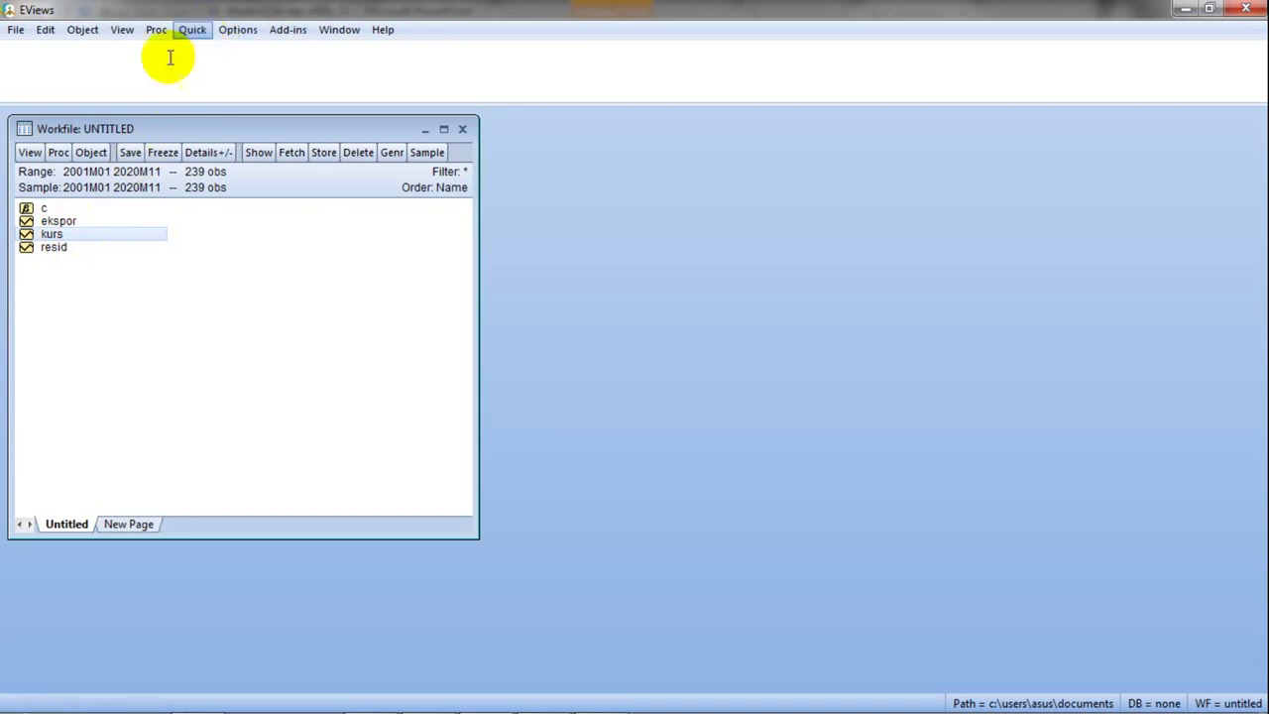
Estimate the least squares equation ekspor c kurs and check the kurs probability, t-statistic and R-squared
left_click(193, 31)
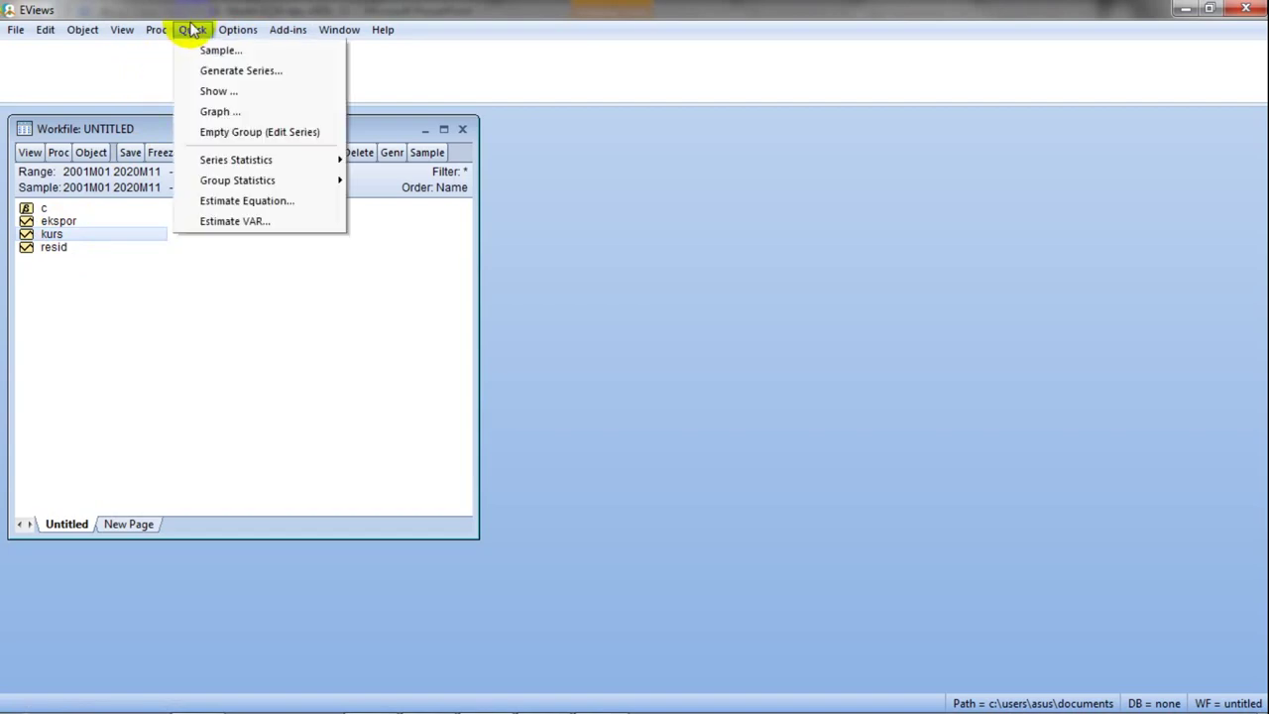
left_click(211, 203)
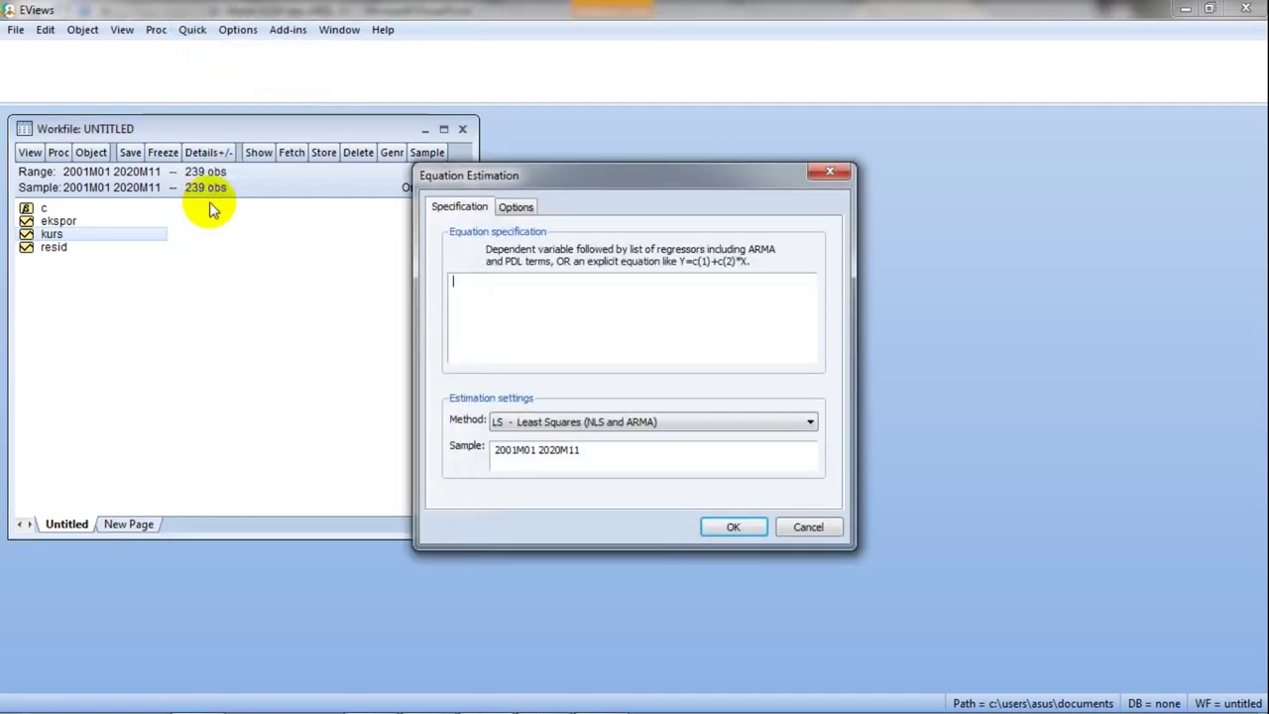
type("ekspor")
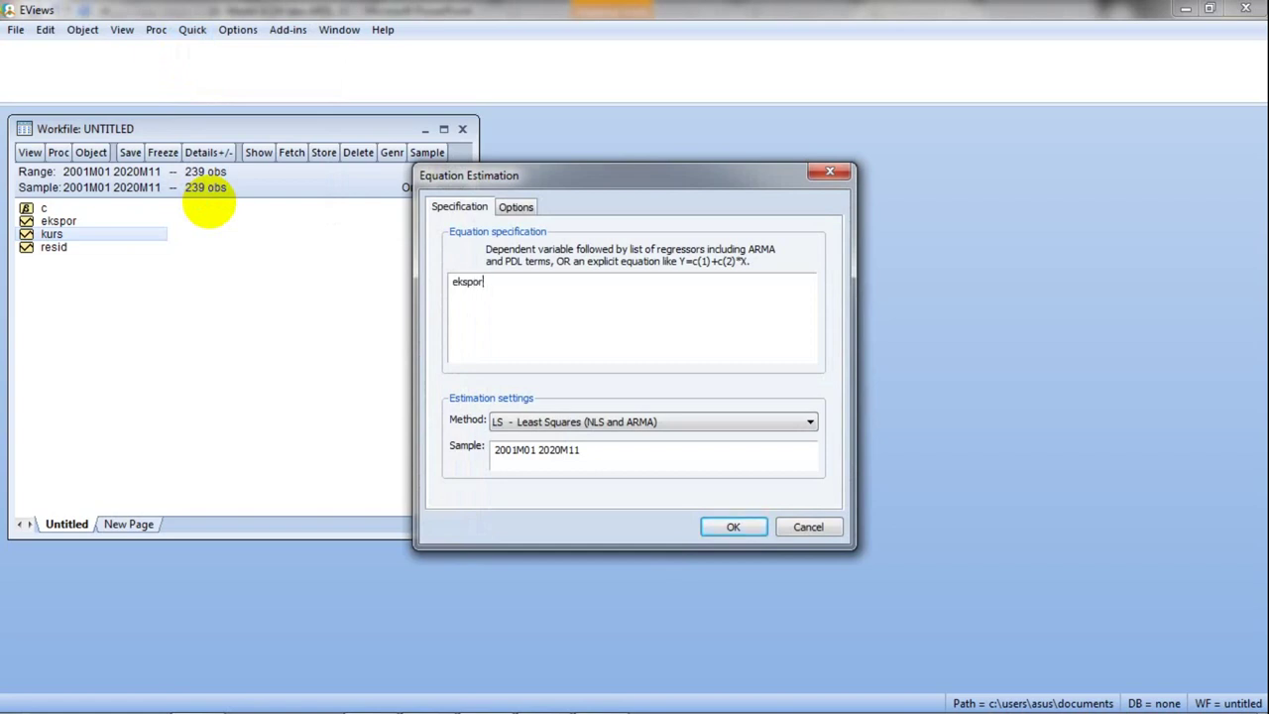
type(" c kurs")
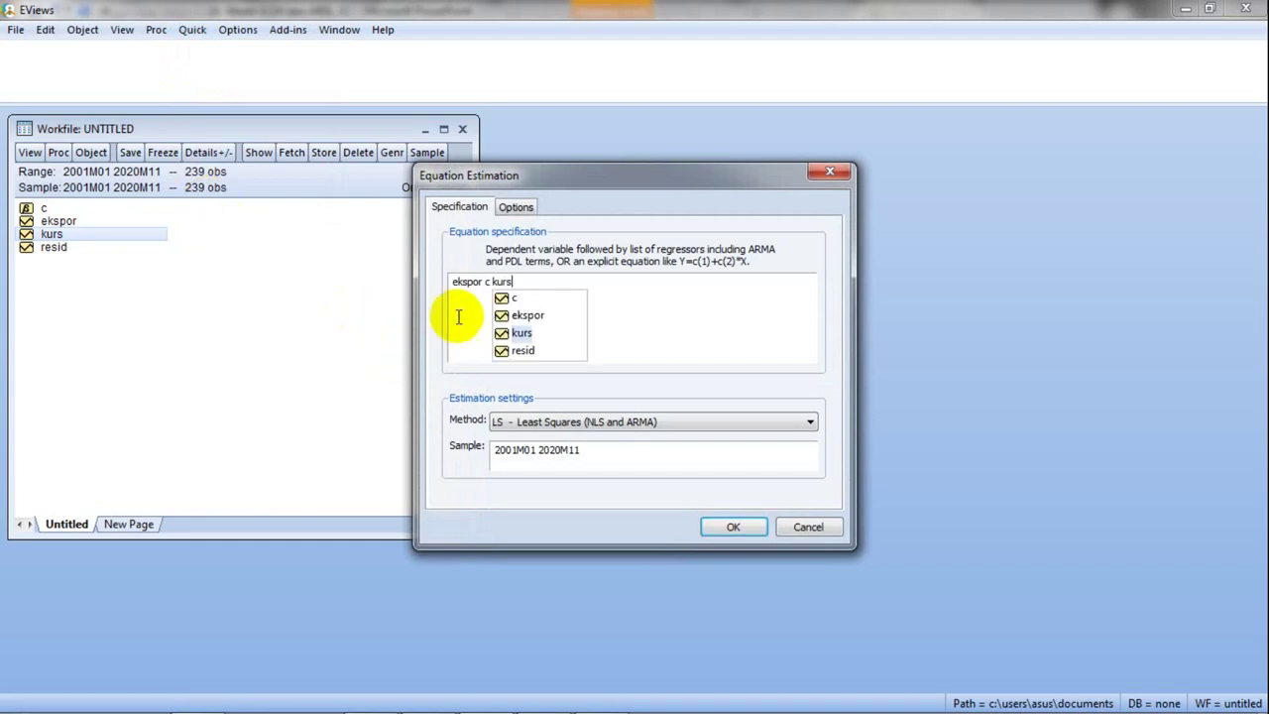
left_click(566, 331)
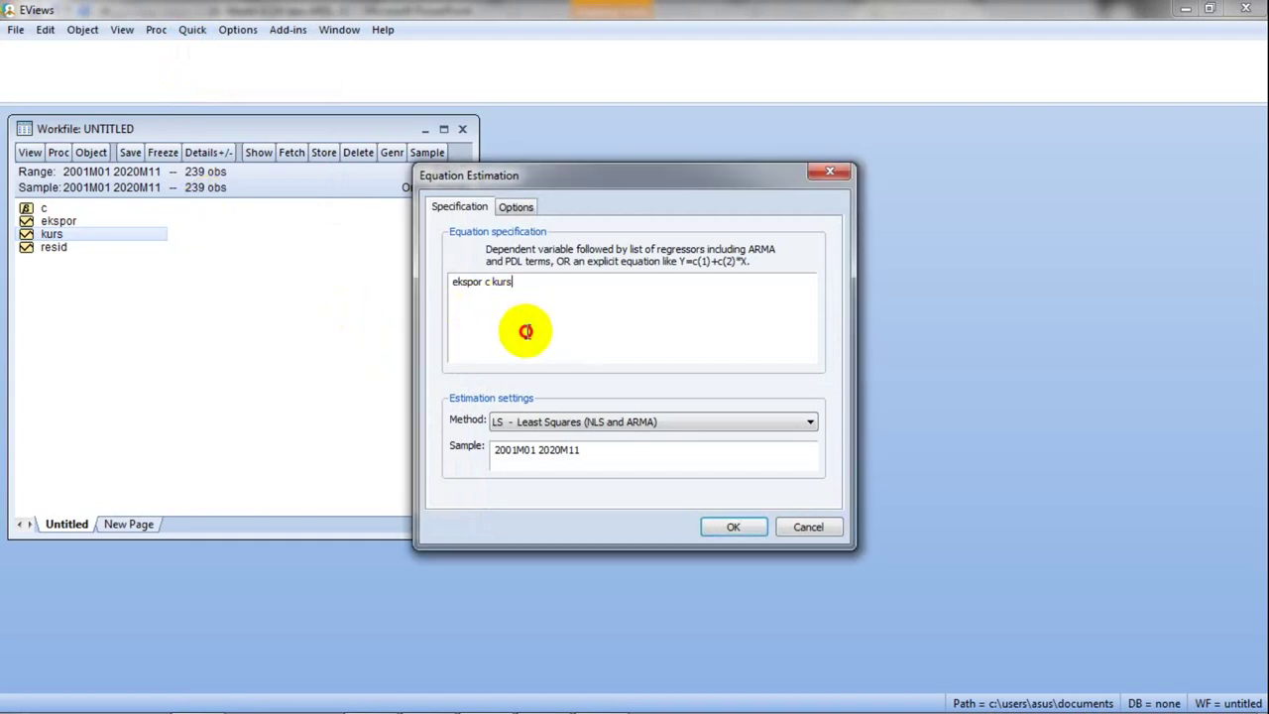
left_click(735, 526)
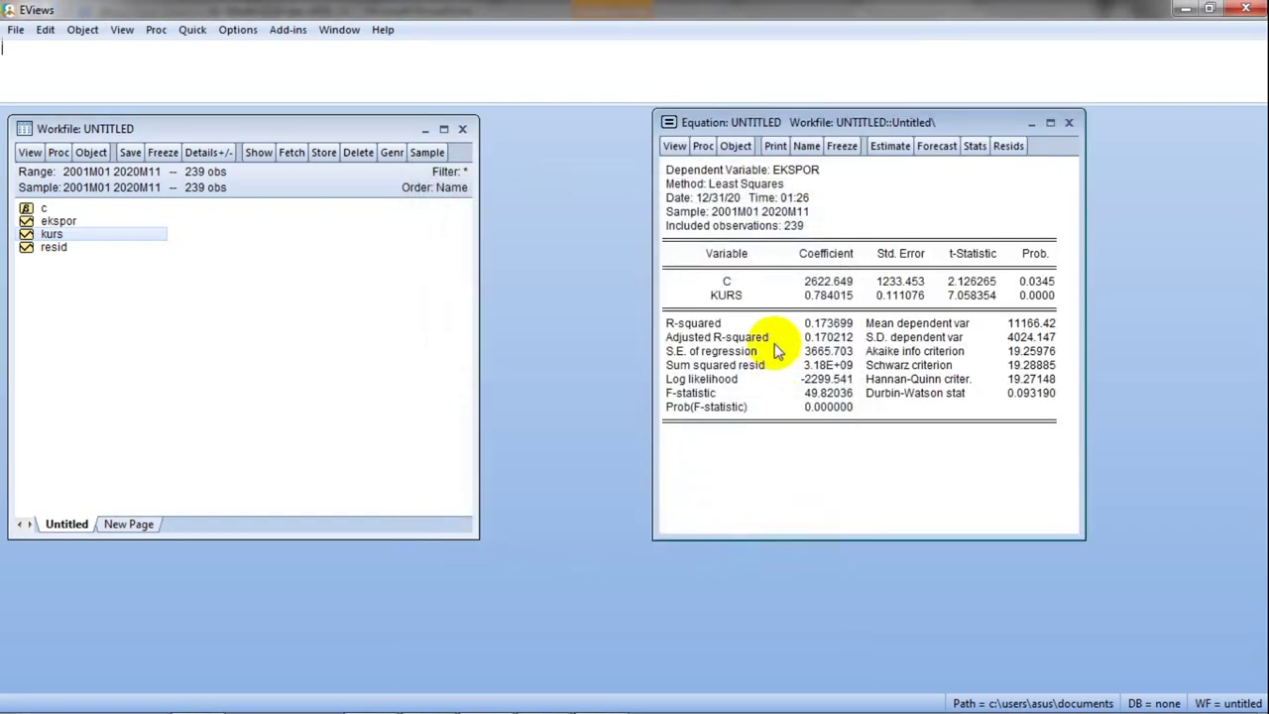
left_click(1033, 295)
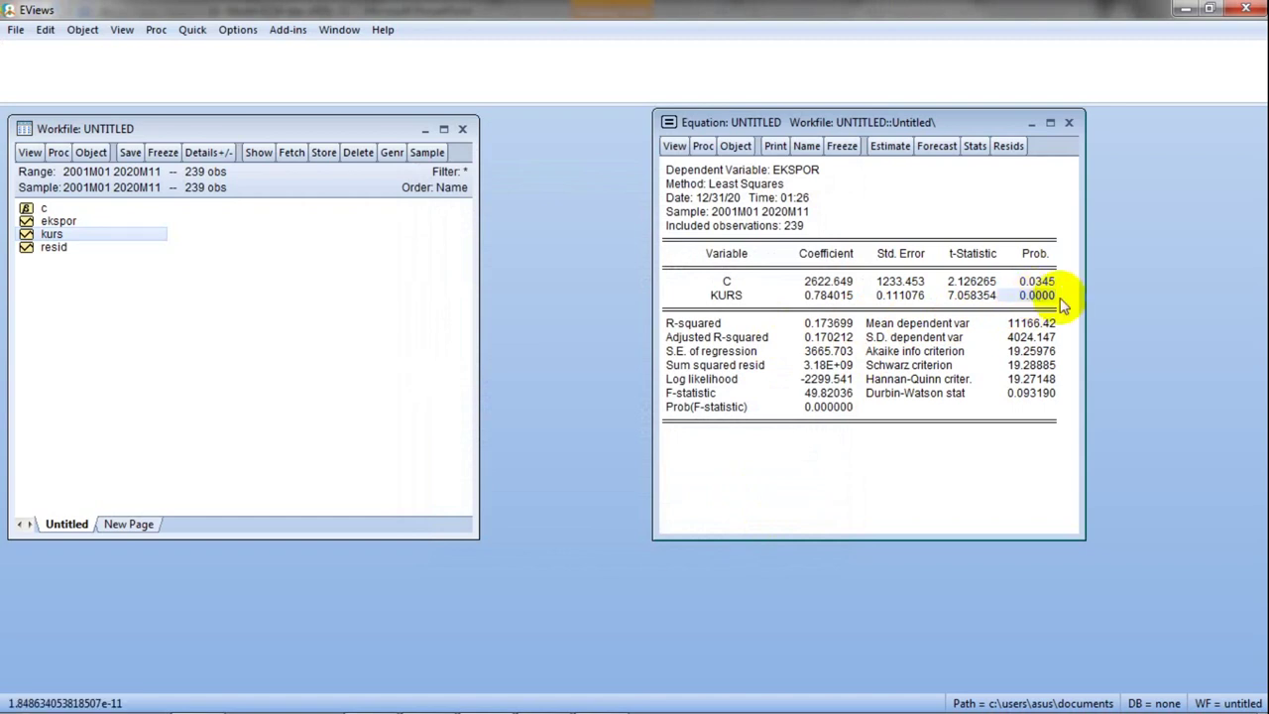
left_click(984, 304)
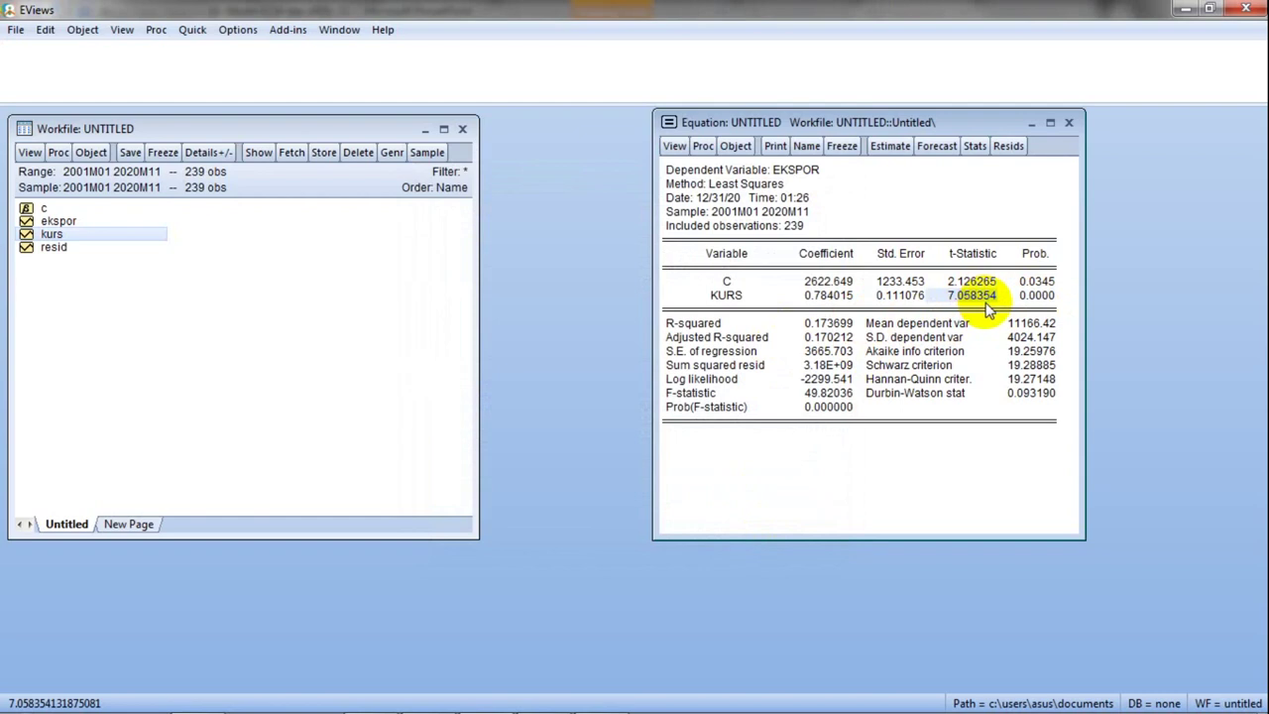
left_click(844, 327)
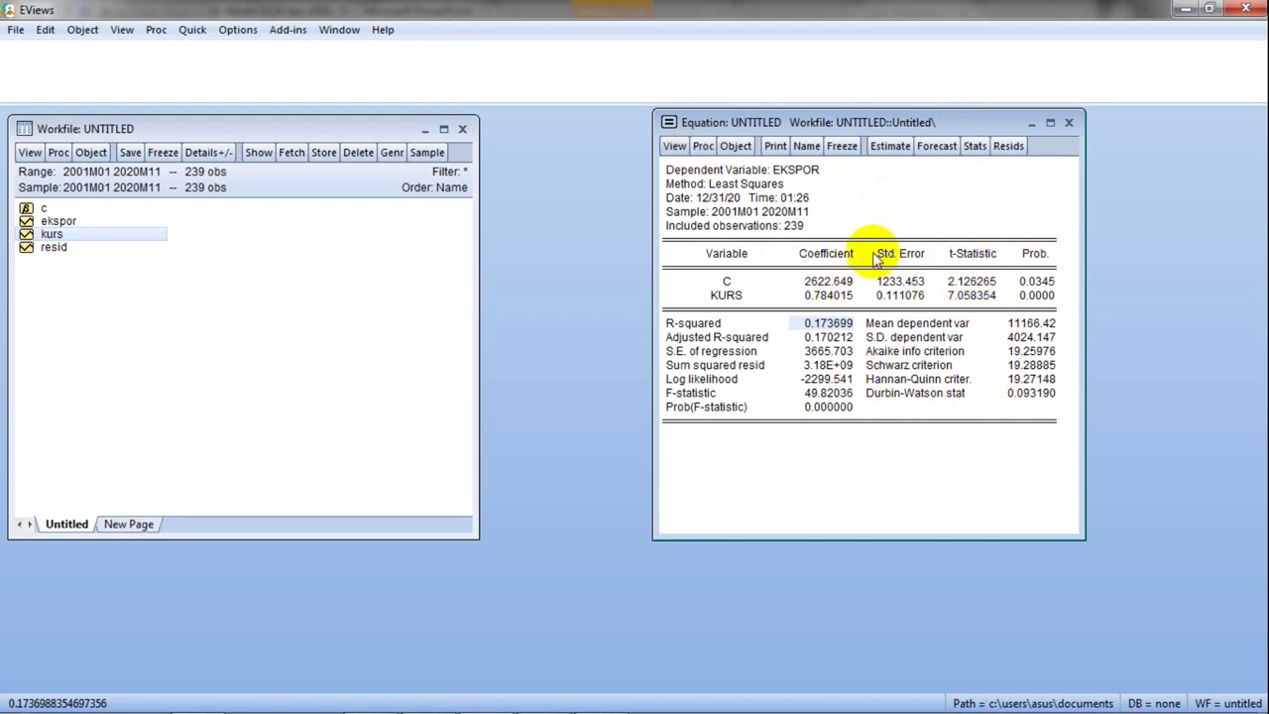
Make an ordinary residual series named resid01 from the equation and place its window beside the workfile's series list
left_click(702, 146)
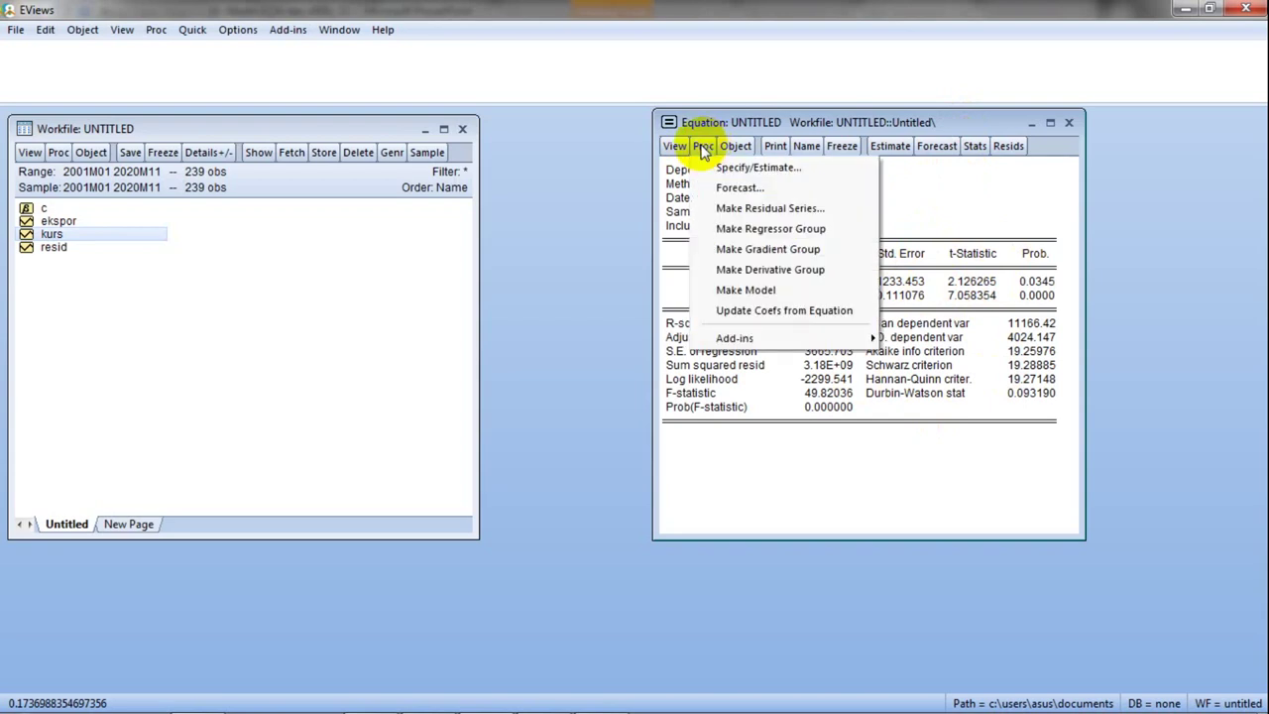
left_click(798, 210)
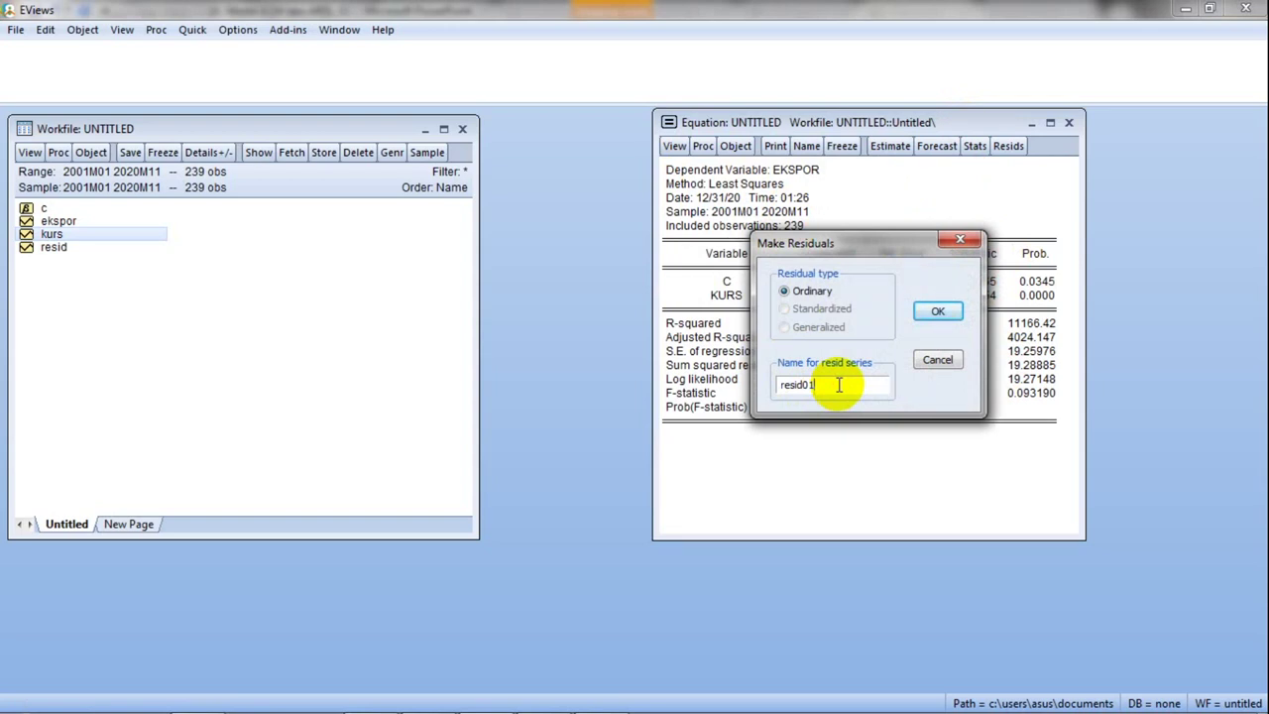
left_click(931, 311)
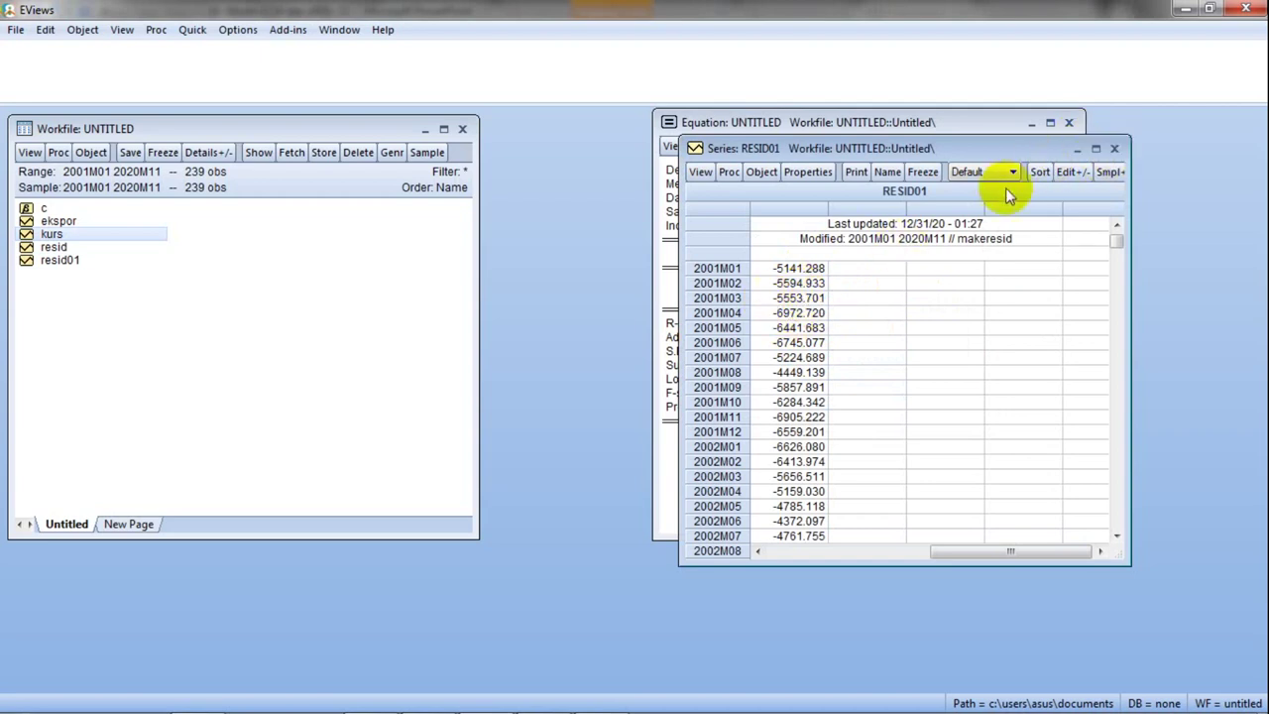
left_click_drag(1009, 153, 732, 130)
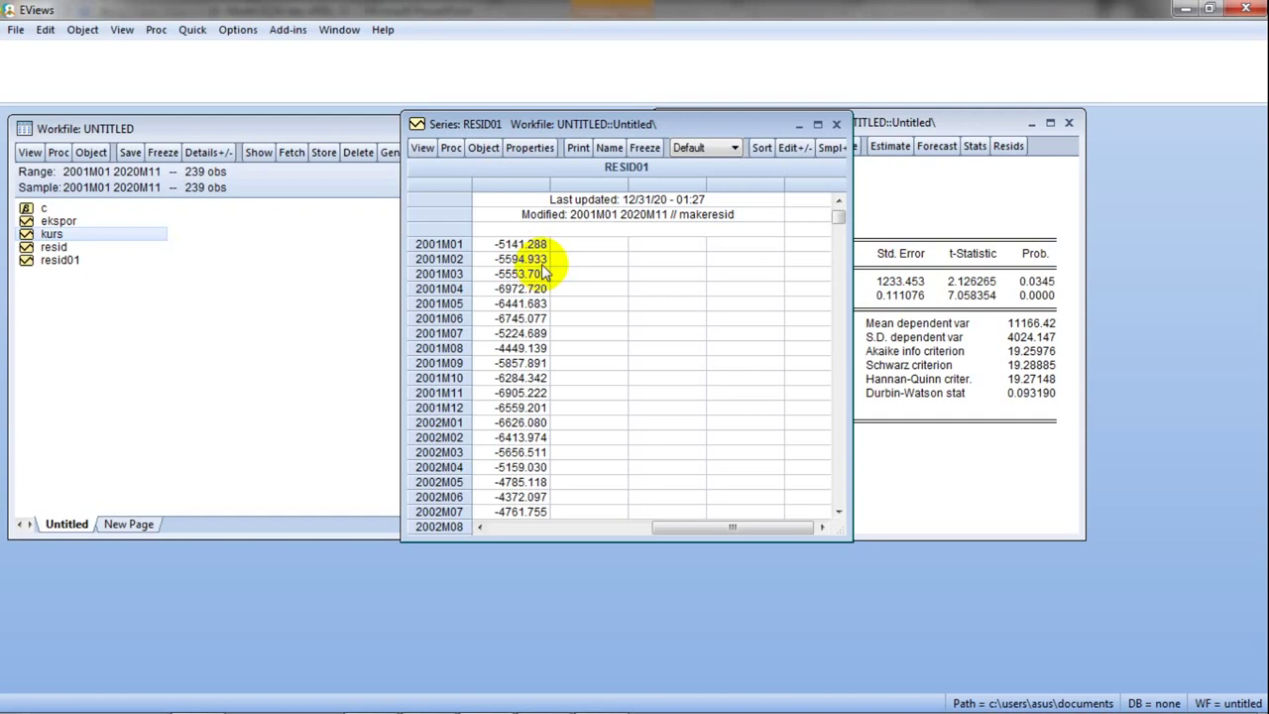
Run the Augmented Dickey-Fuller test on resid01 in level with None in the test equation
left_click(203, 42)
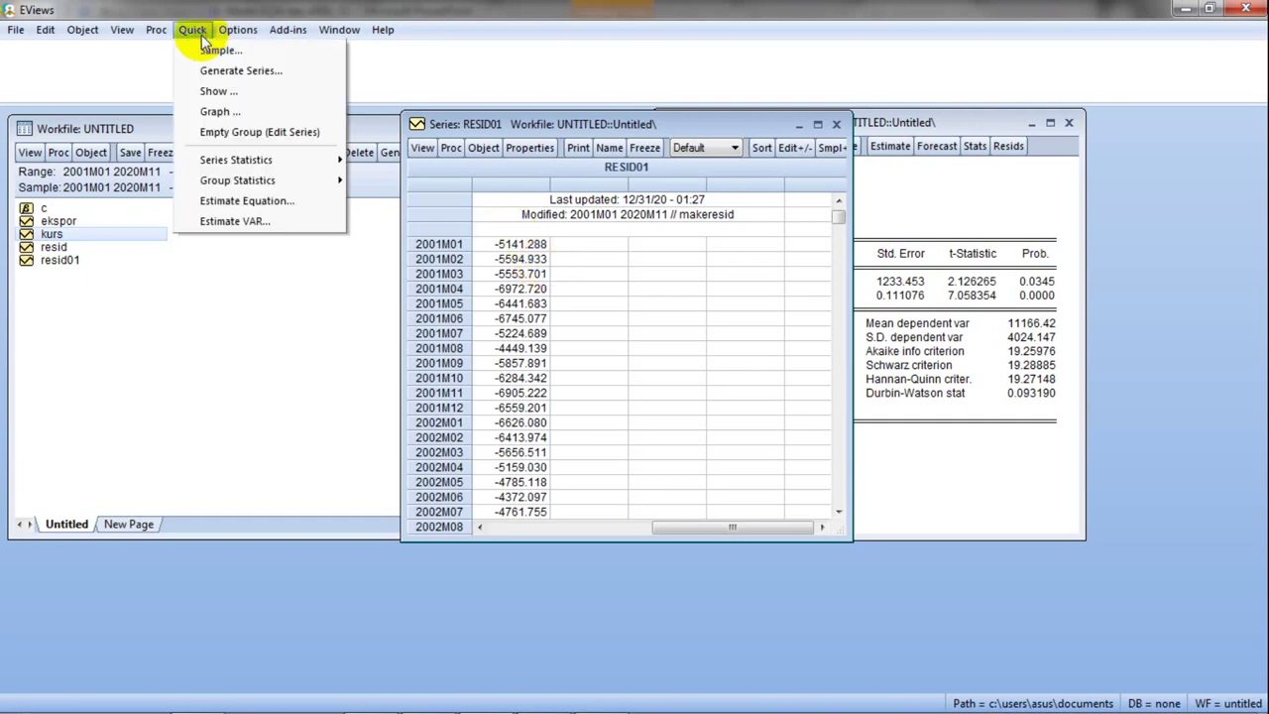
mouse_move(223, 161)
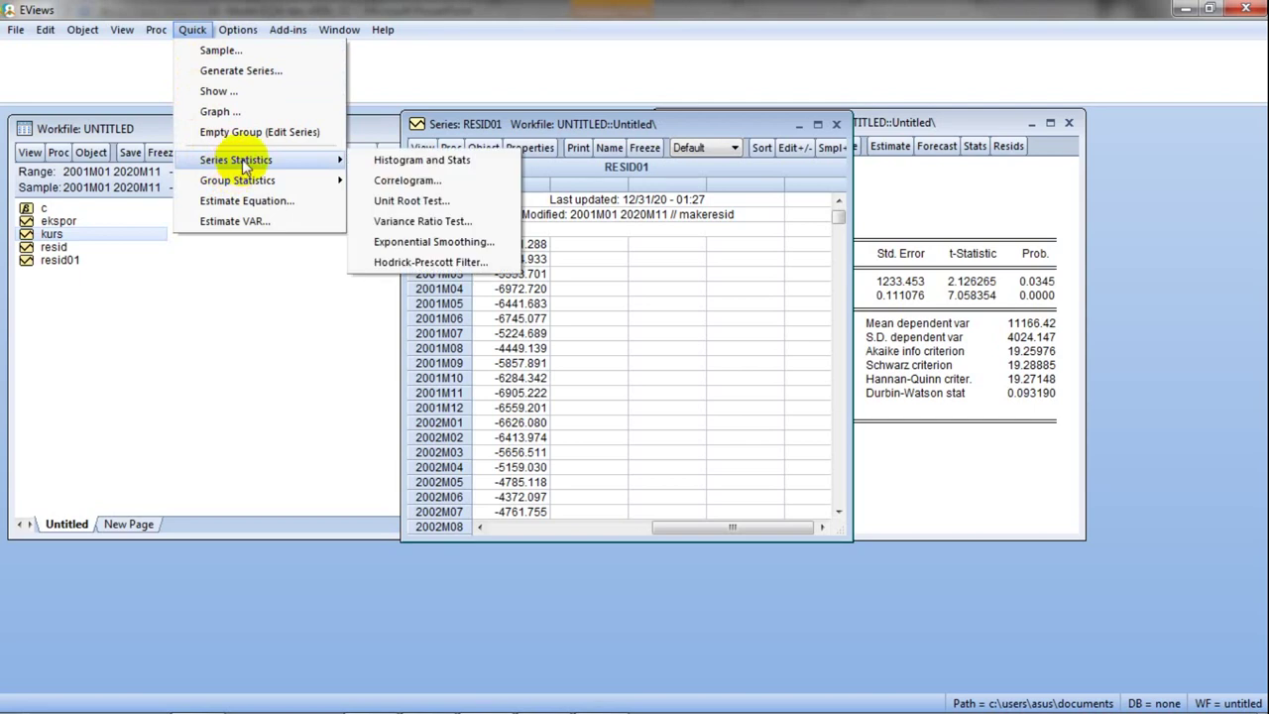
left_click(427, 196)
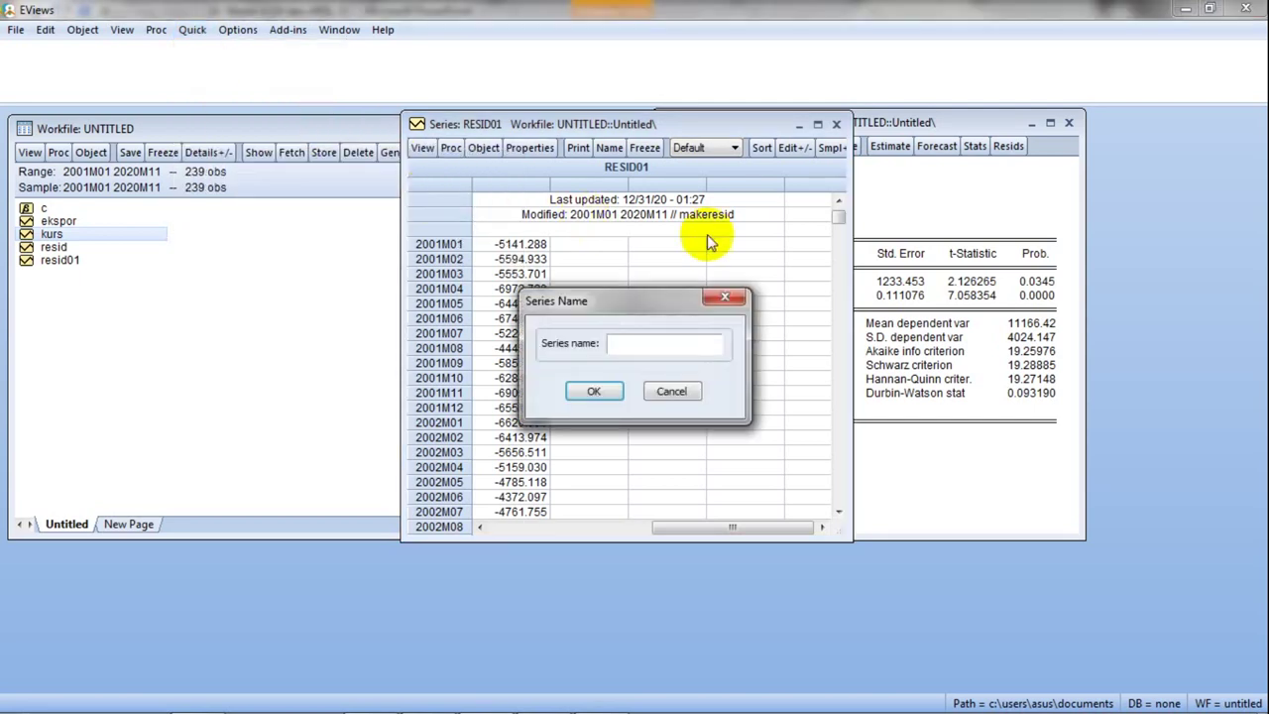
type("resid")
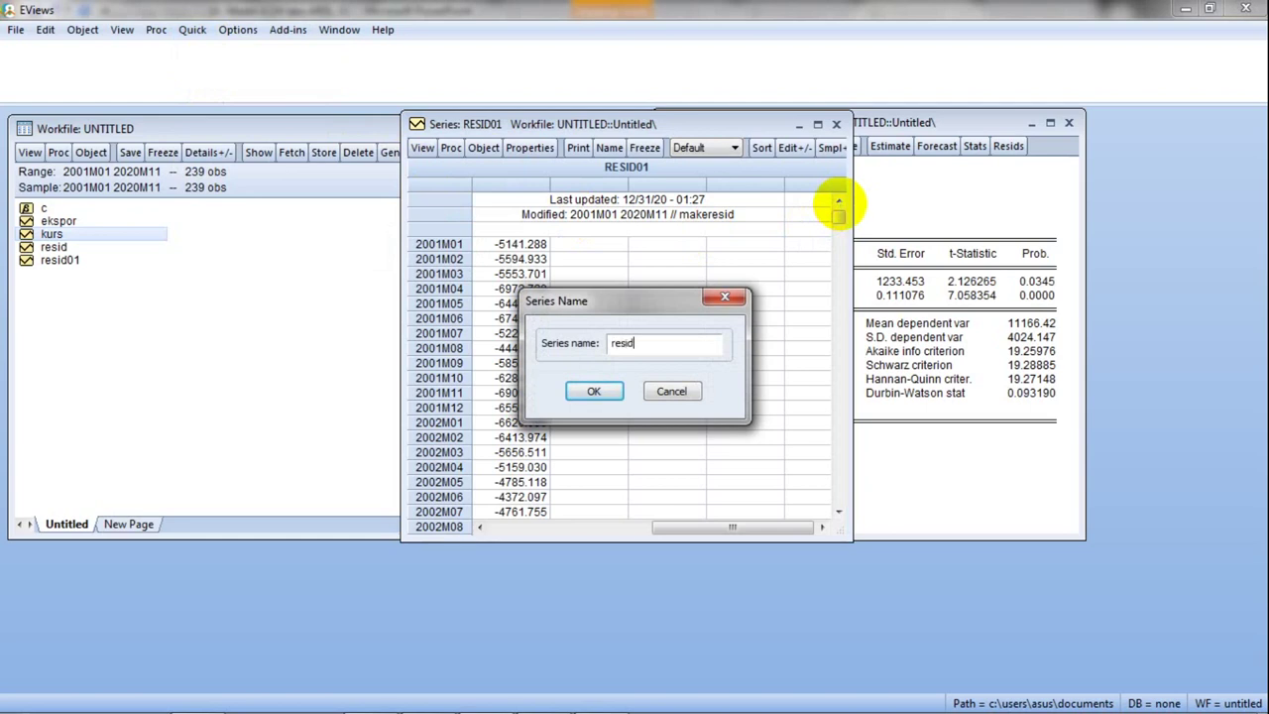
type("01")
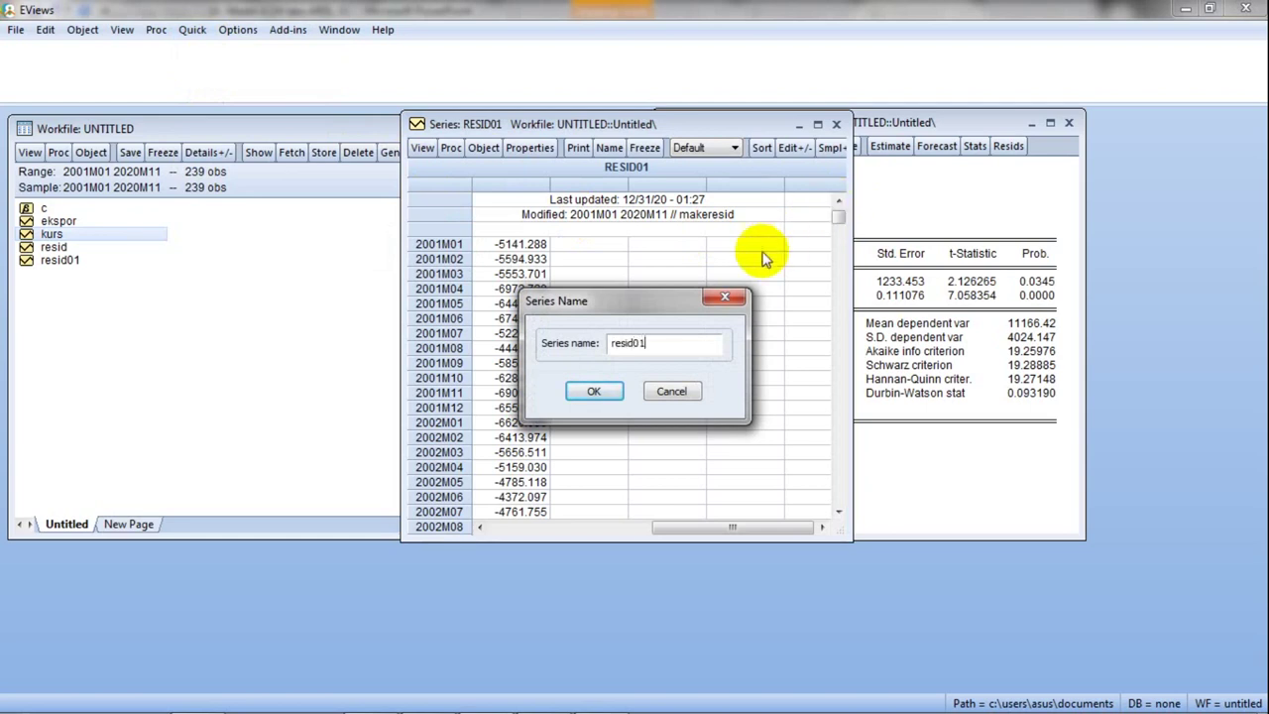
left_click(593, 390)
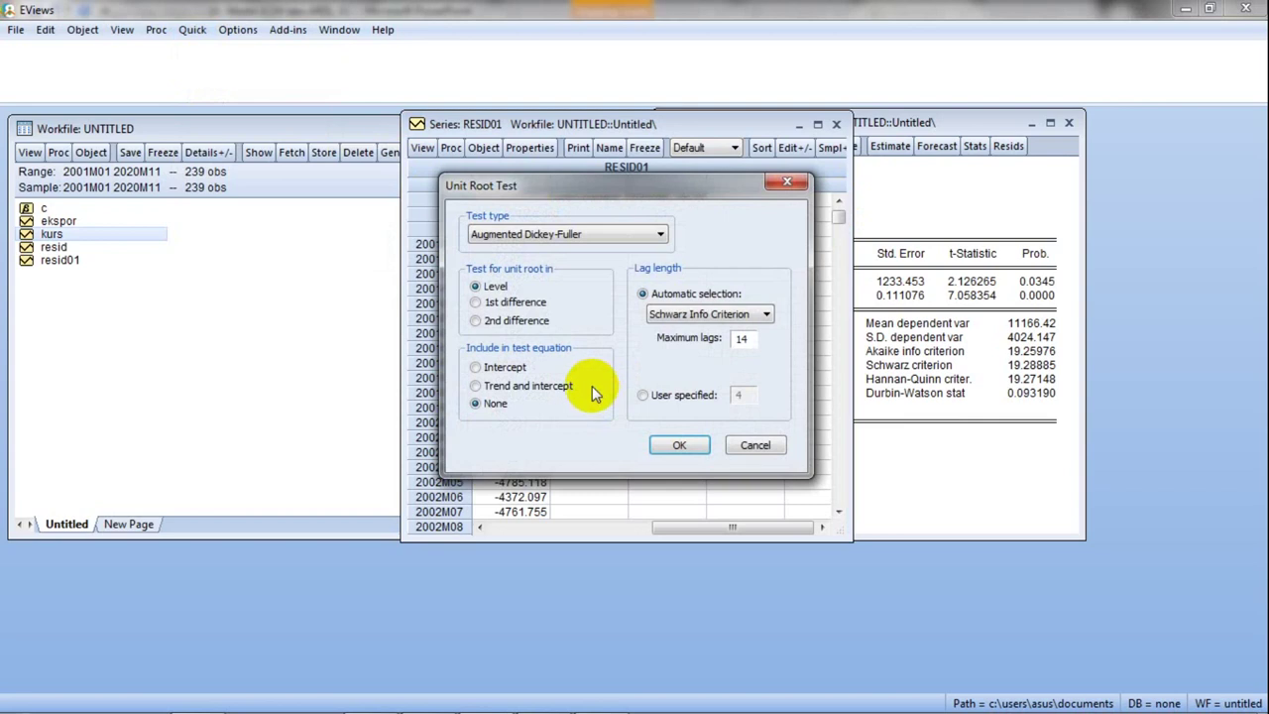
left_click(568, 234)
left_click(568, 234)
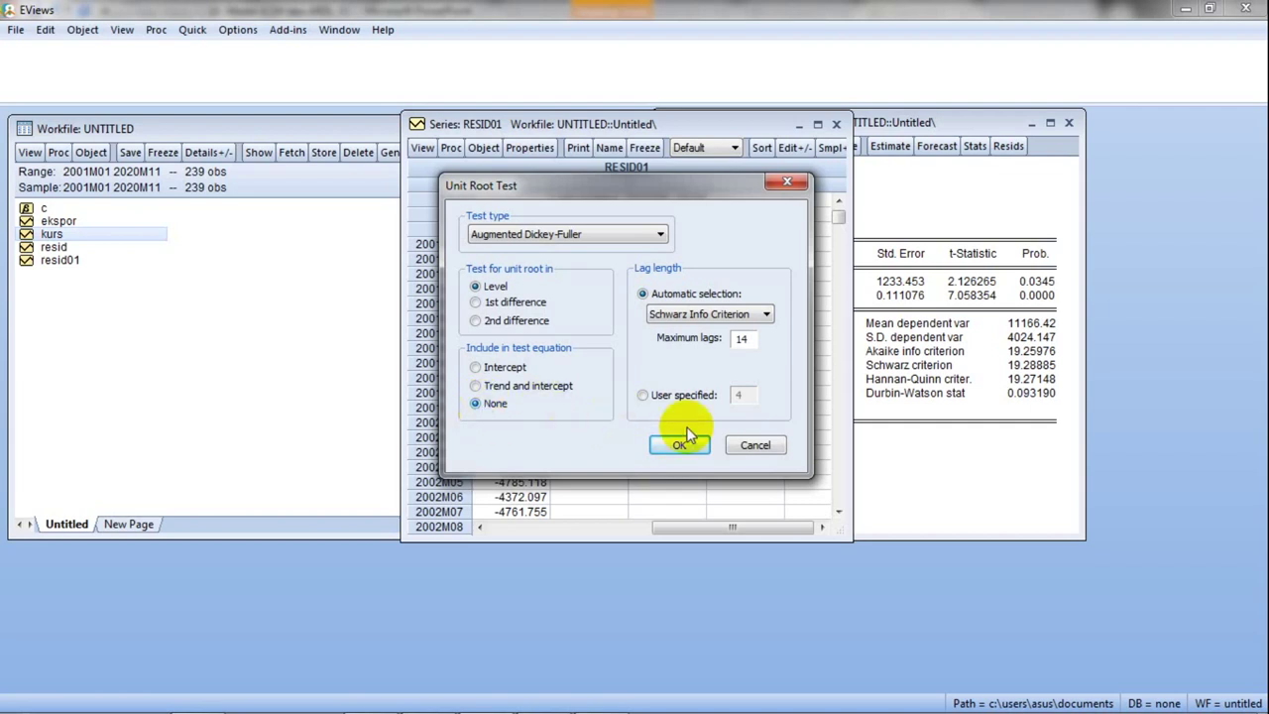
left_click(656, 448)
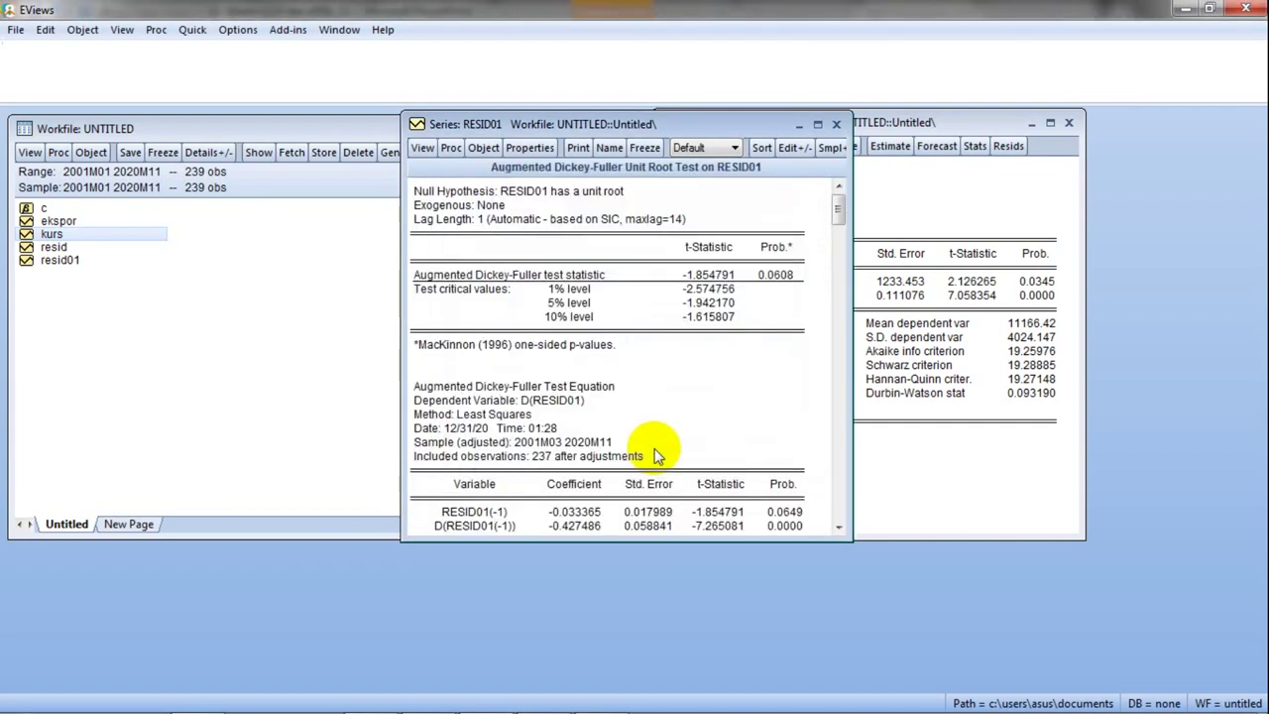
Examine the resid01 test's probability, compare its t-statistic with the 1%, 5% and 10% critical values, and close the results
left_click(429, 202)
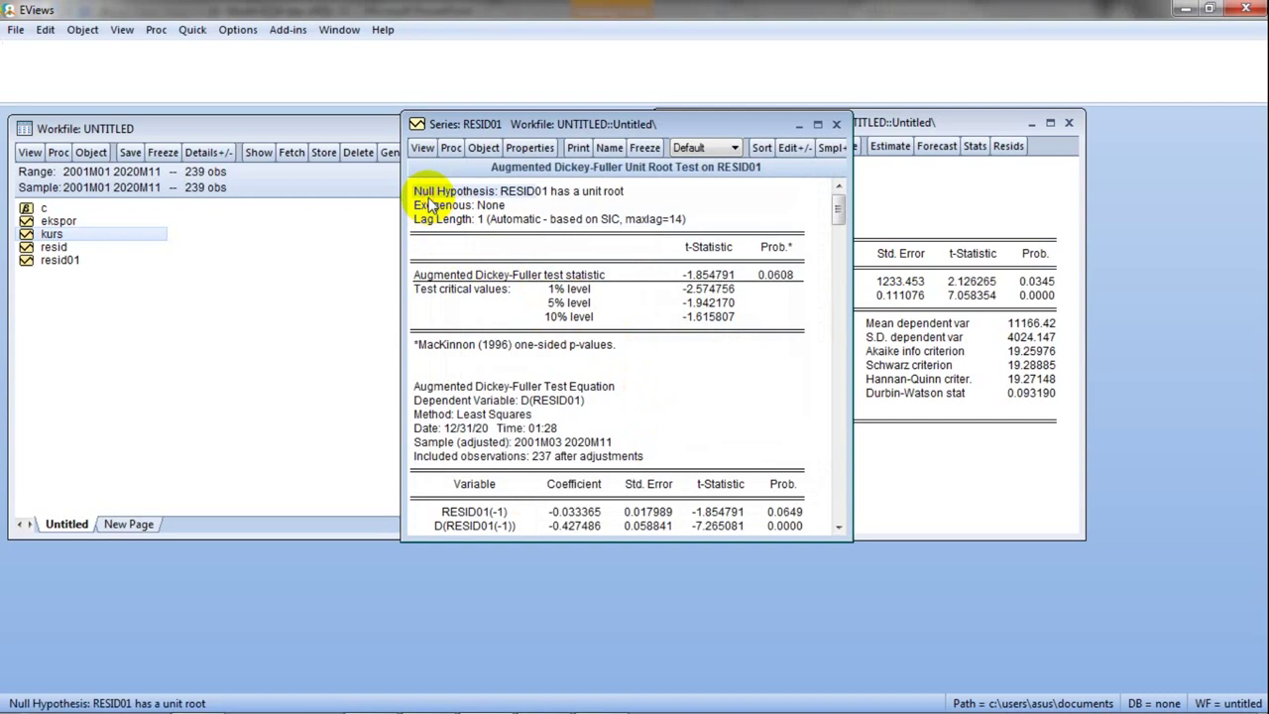
left_click(793, 277)
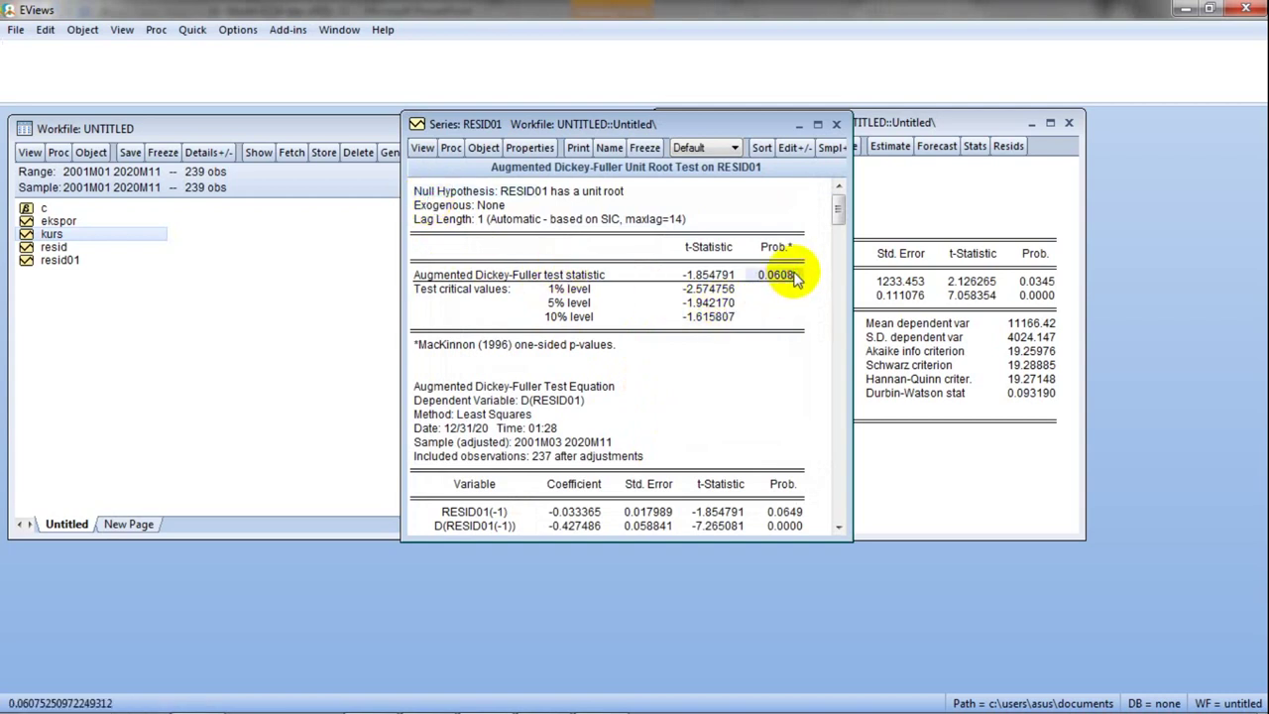
left_click(700, 279)
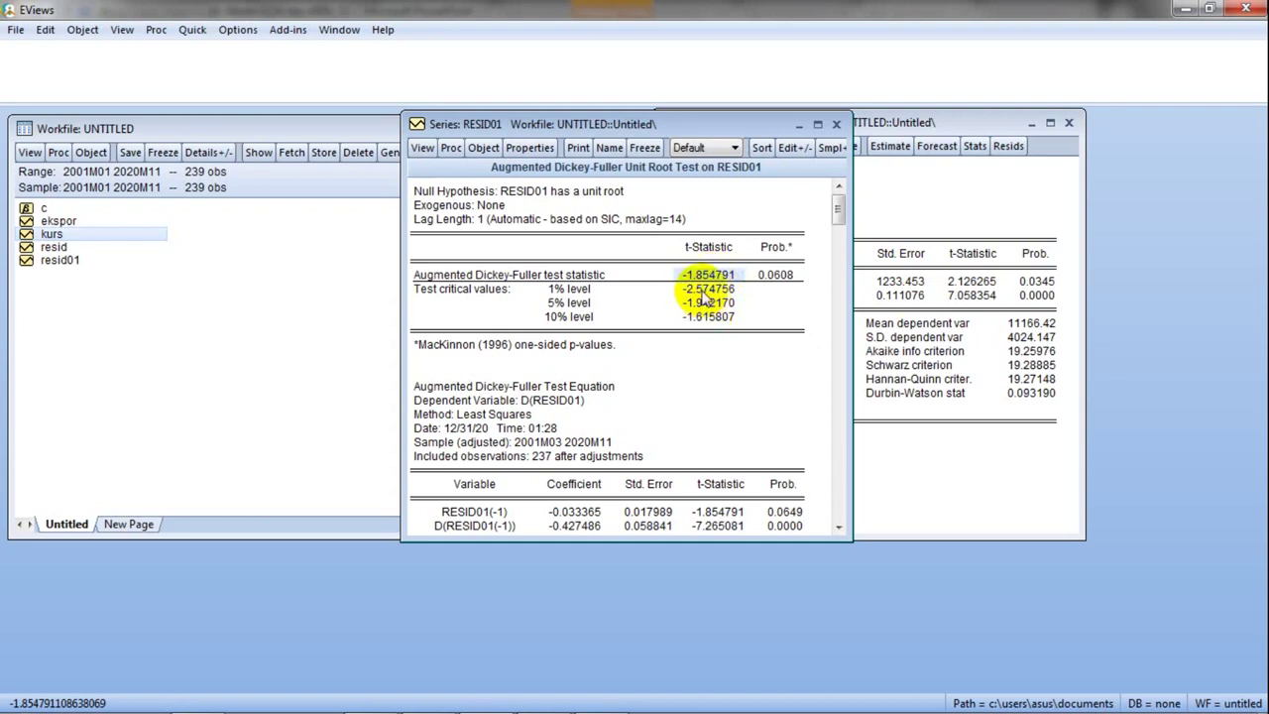
left_click(702, 290)
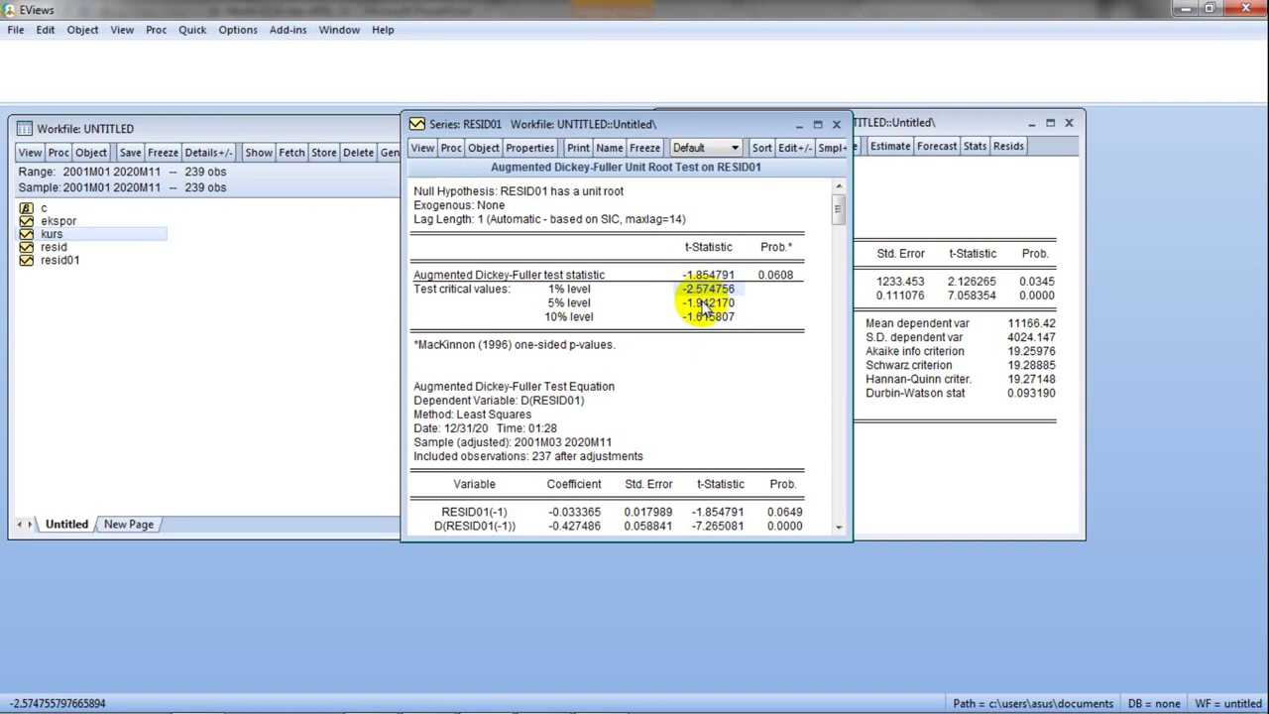
left_click(704, 305)
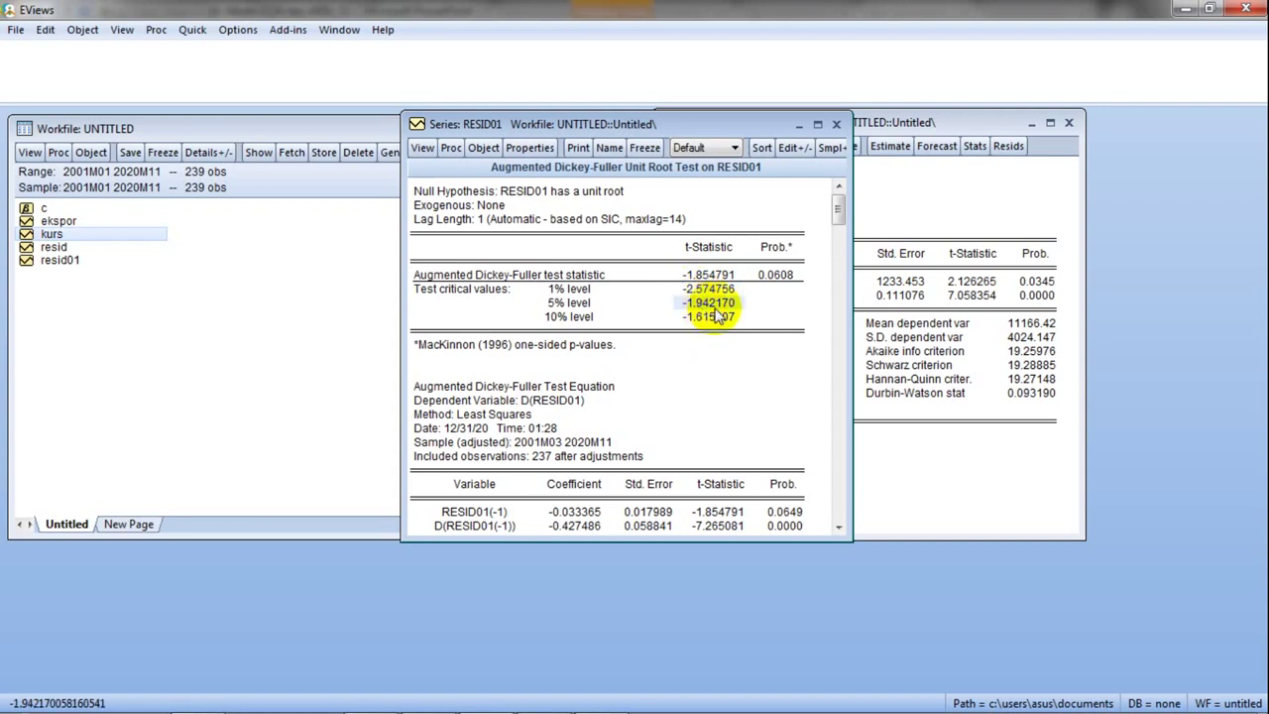
left_click(710, 319)
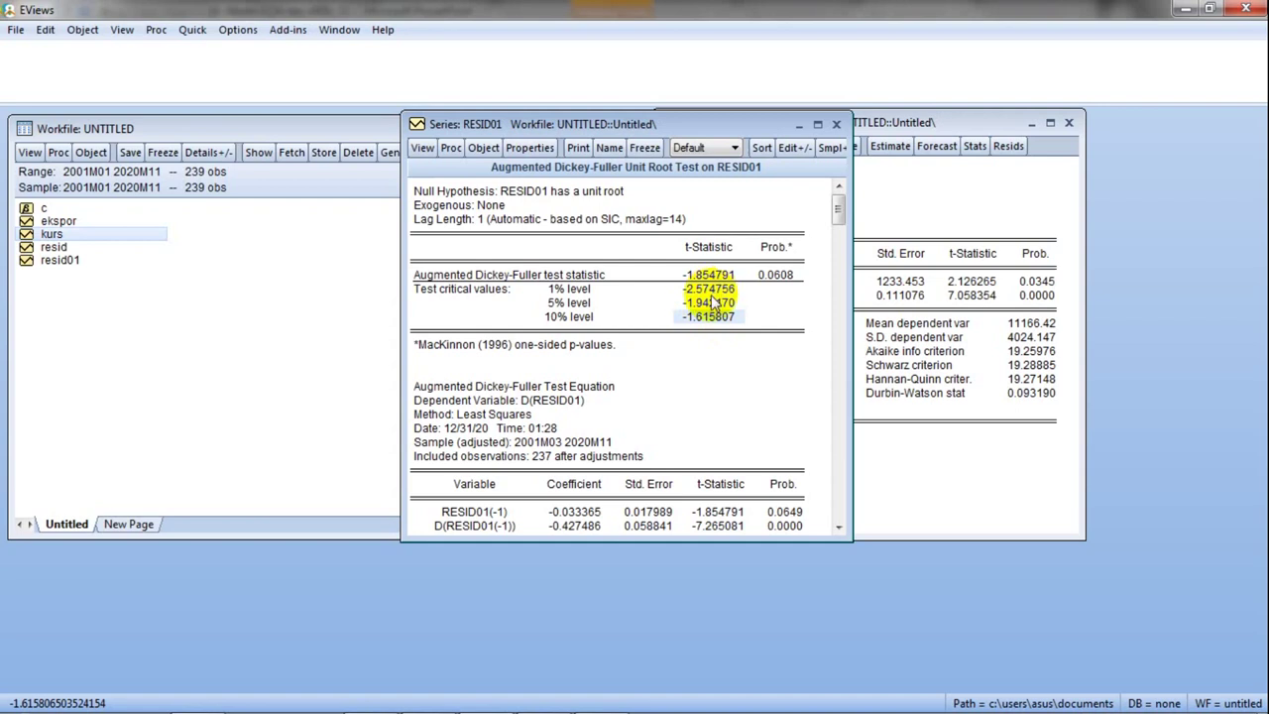
left_click(704, 275)
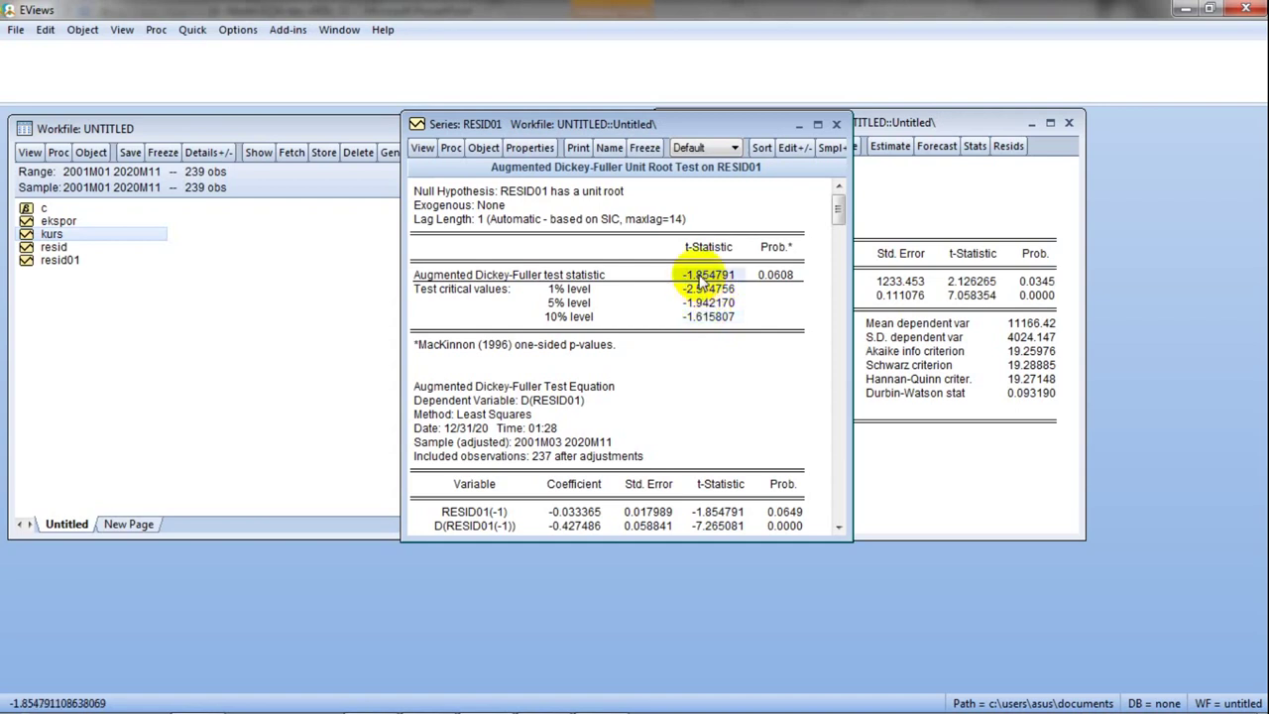
left_click(704, 319)
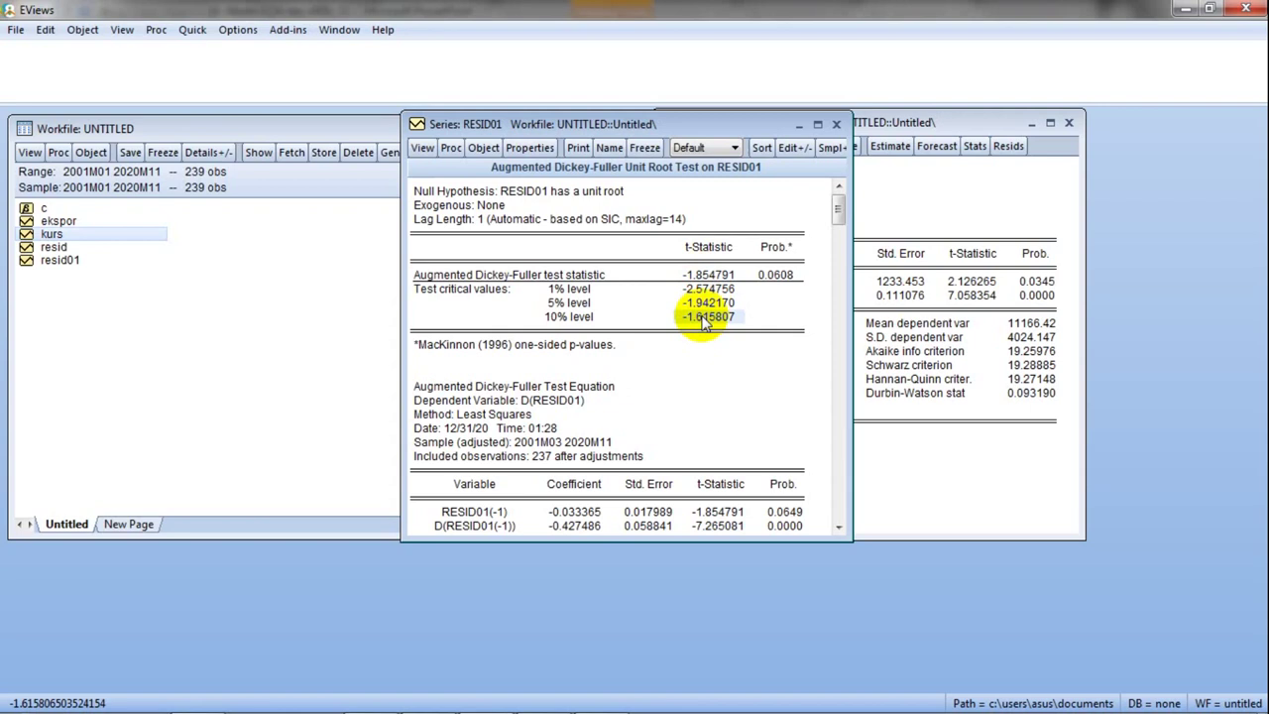
left_click(835, 124)
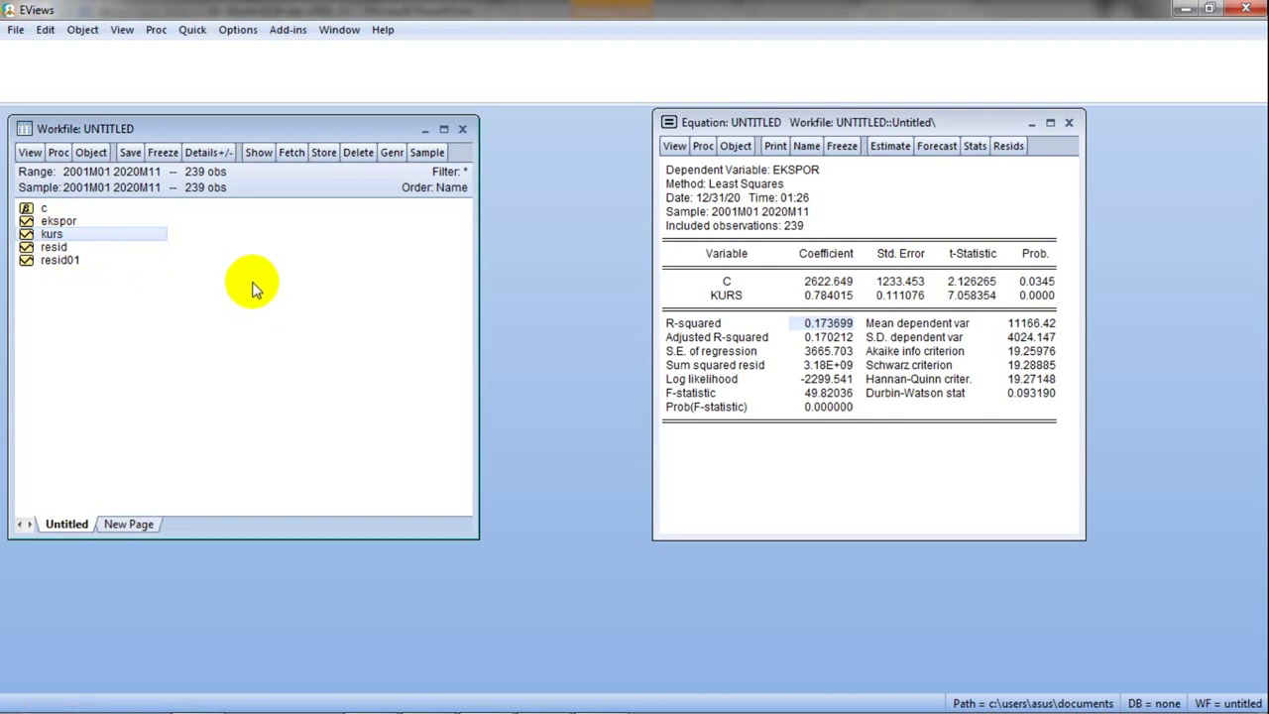
Estimate the short-run least squares equation d(ekspor) c d(kurs) resid01(-1) and select its whole output
left_click(191, 31)
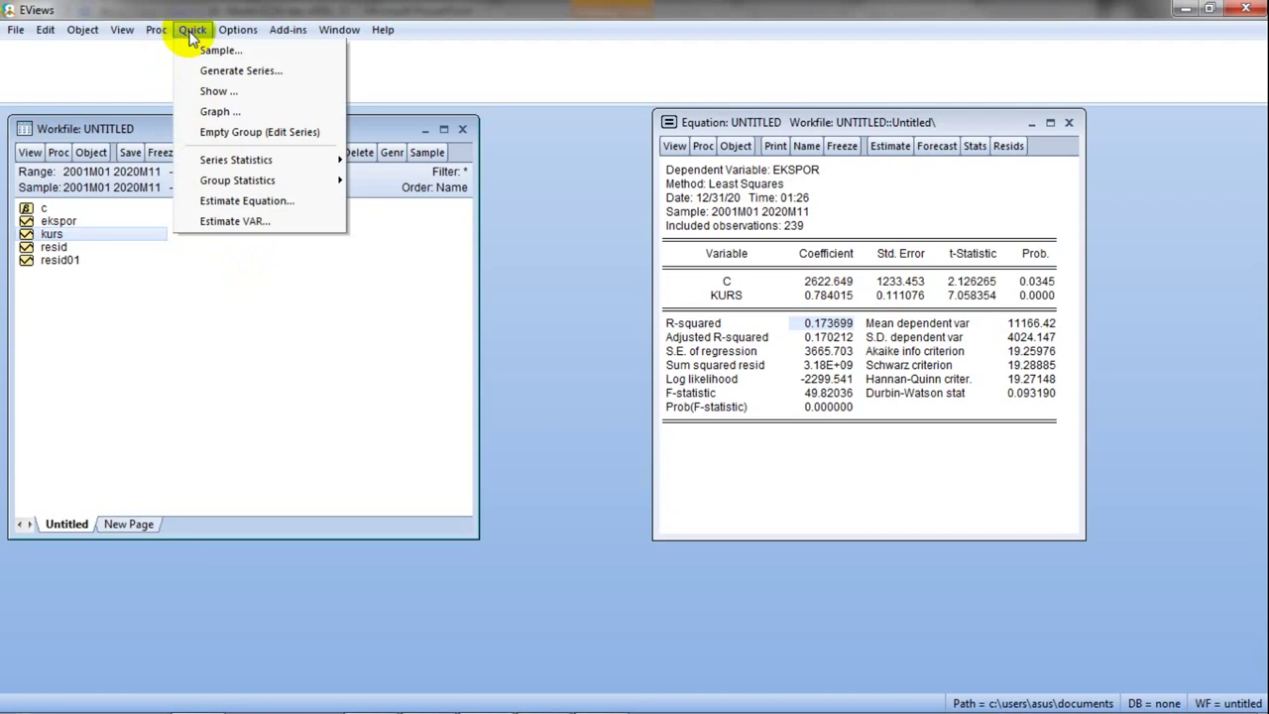
left_click(301, 198)
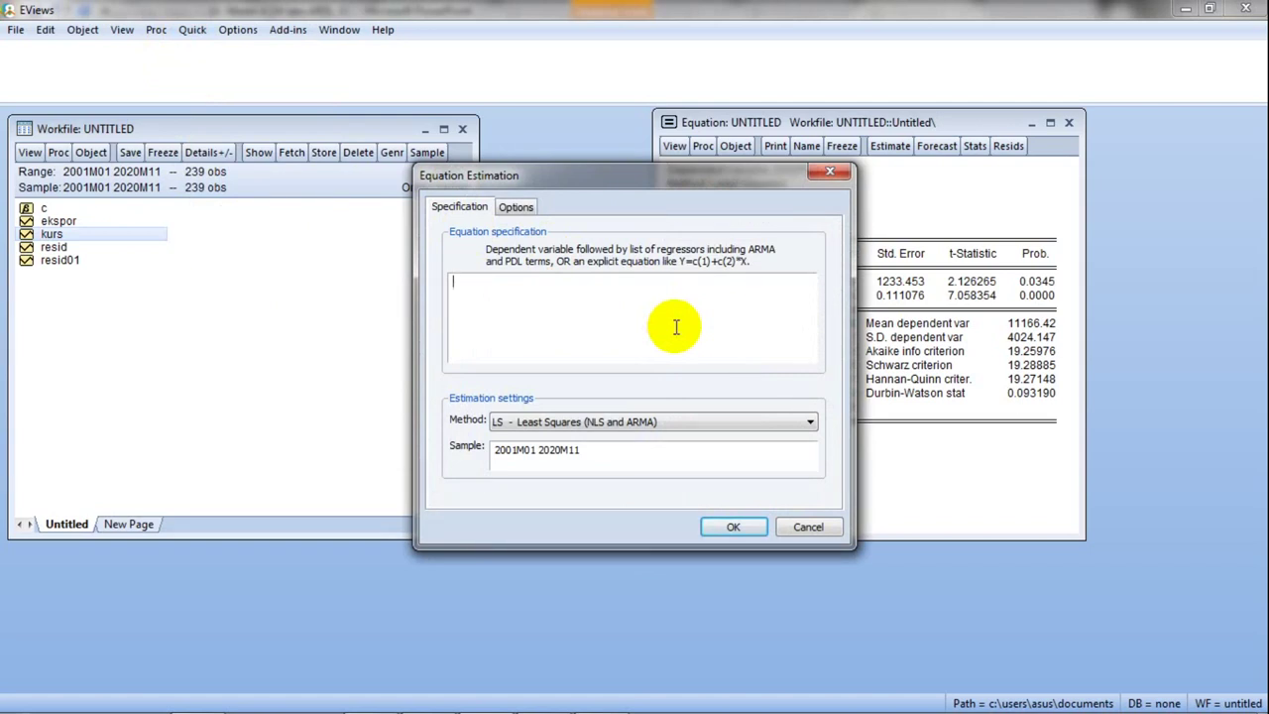
type("d(")
type("eks")
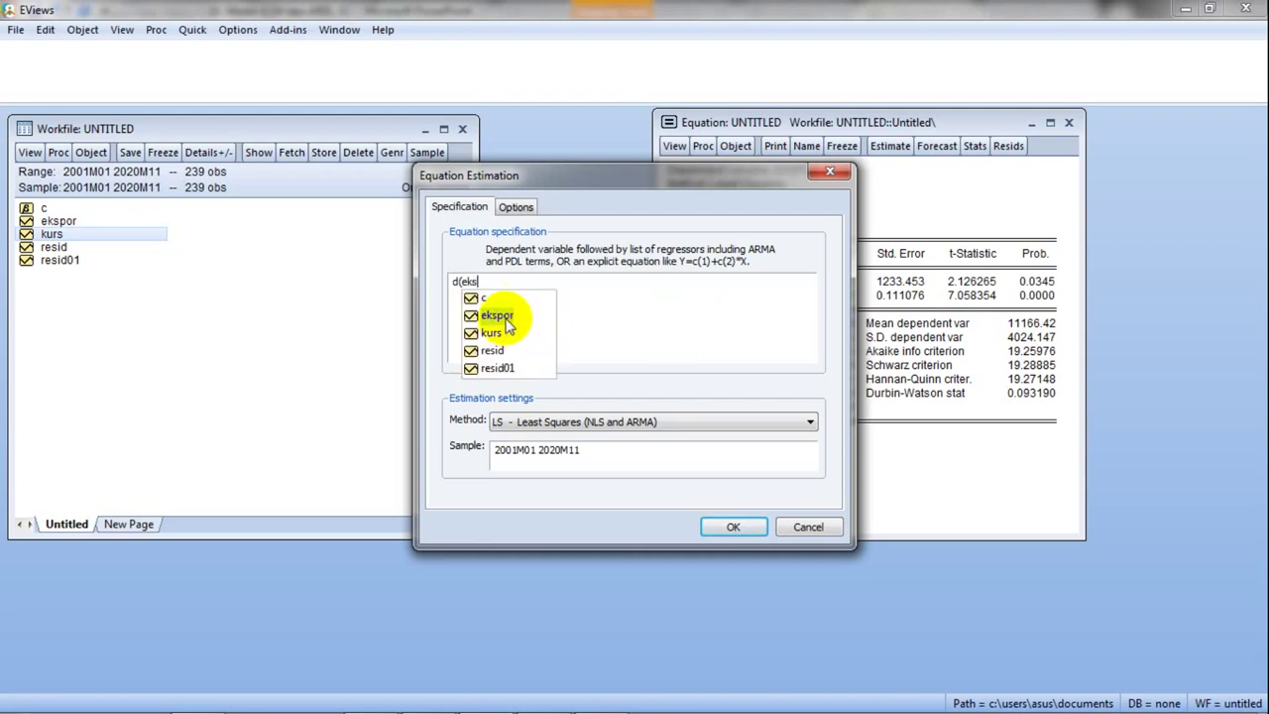
left_click(506, 317)
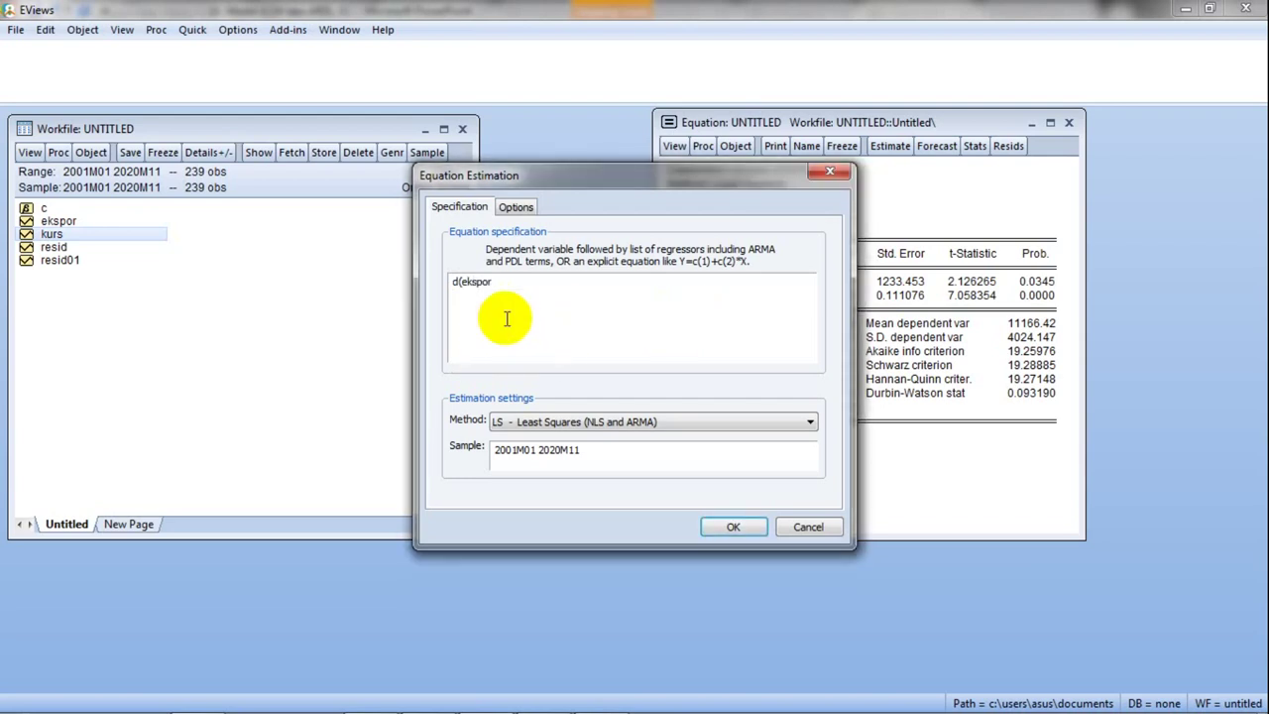
type(") c d(kurs) reisd")
key("BackSpace")
type("id")
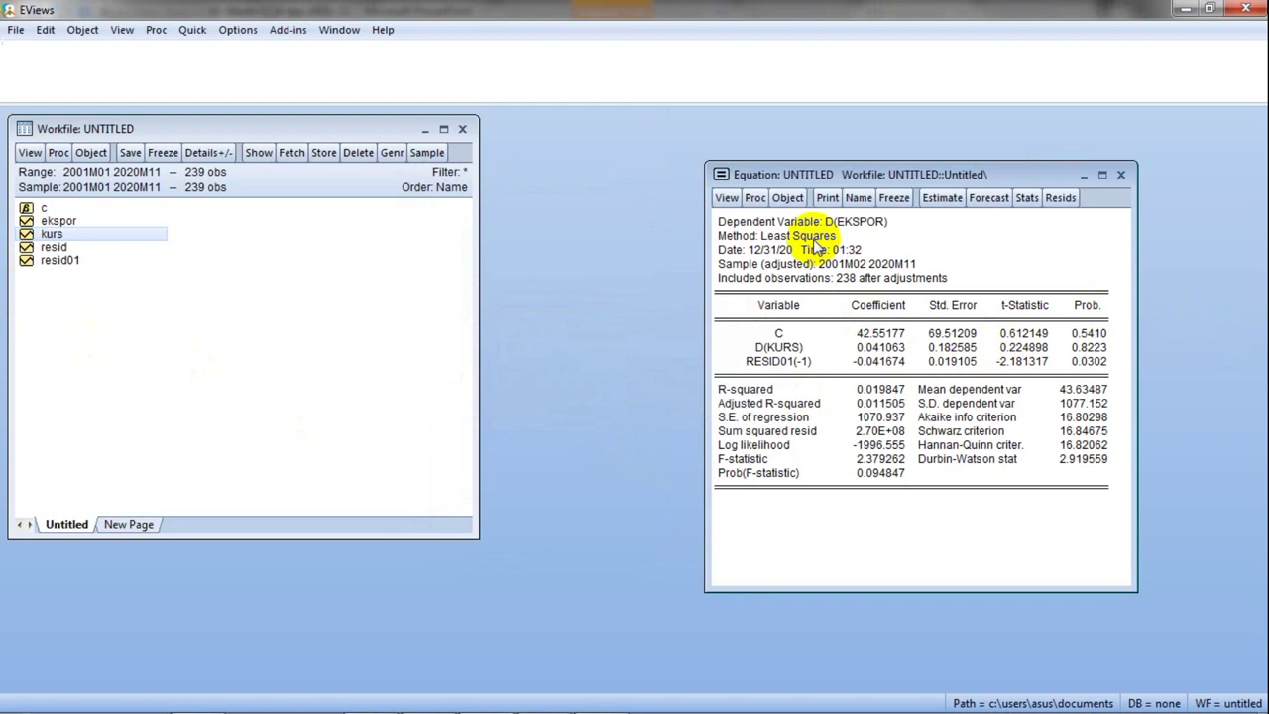
left_click_drag(718, 220, 1110, 474)
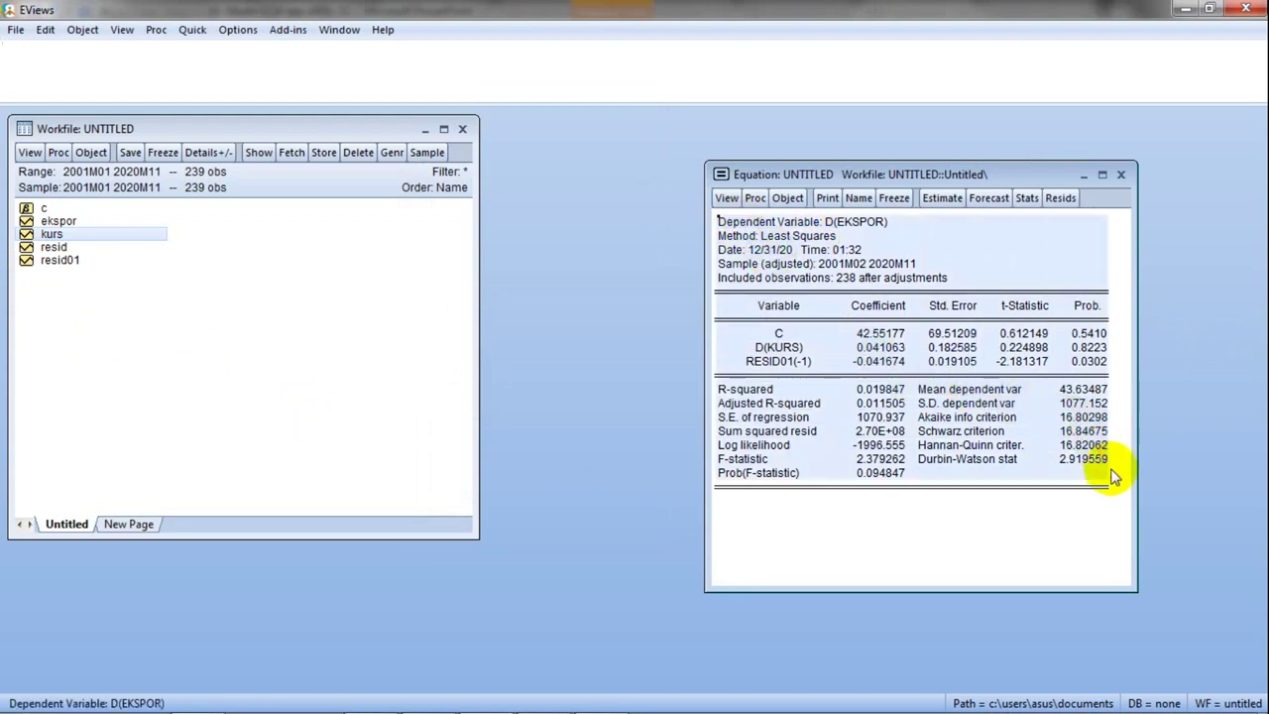